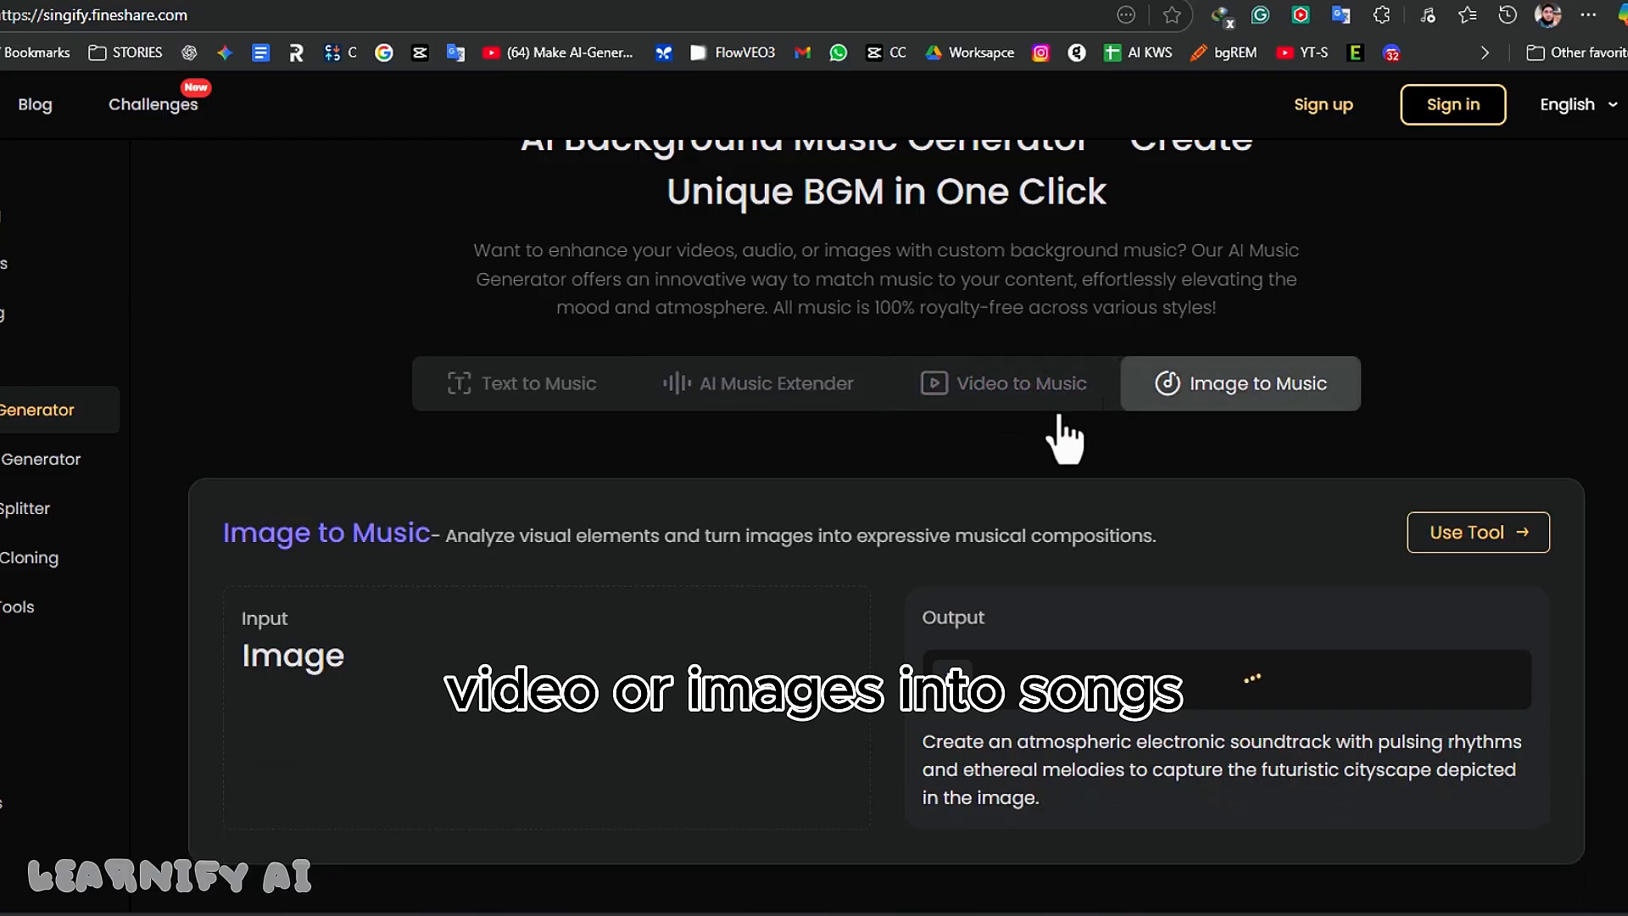
- Examine the home page sections on music genres and styles and on the AI singer library
{"action": "scroll", "coordinate": [1064, 436], "scroll_direction": "down", "scroll_amount": 10}
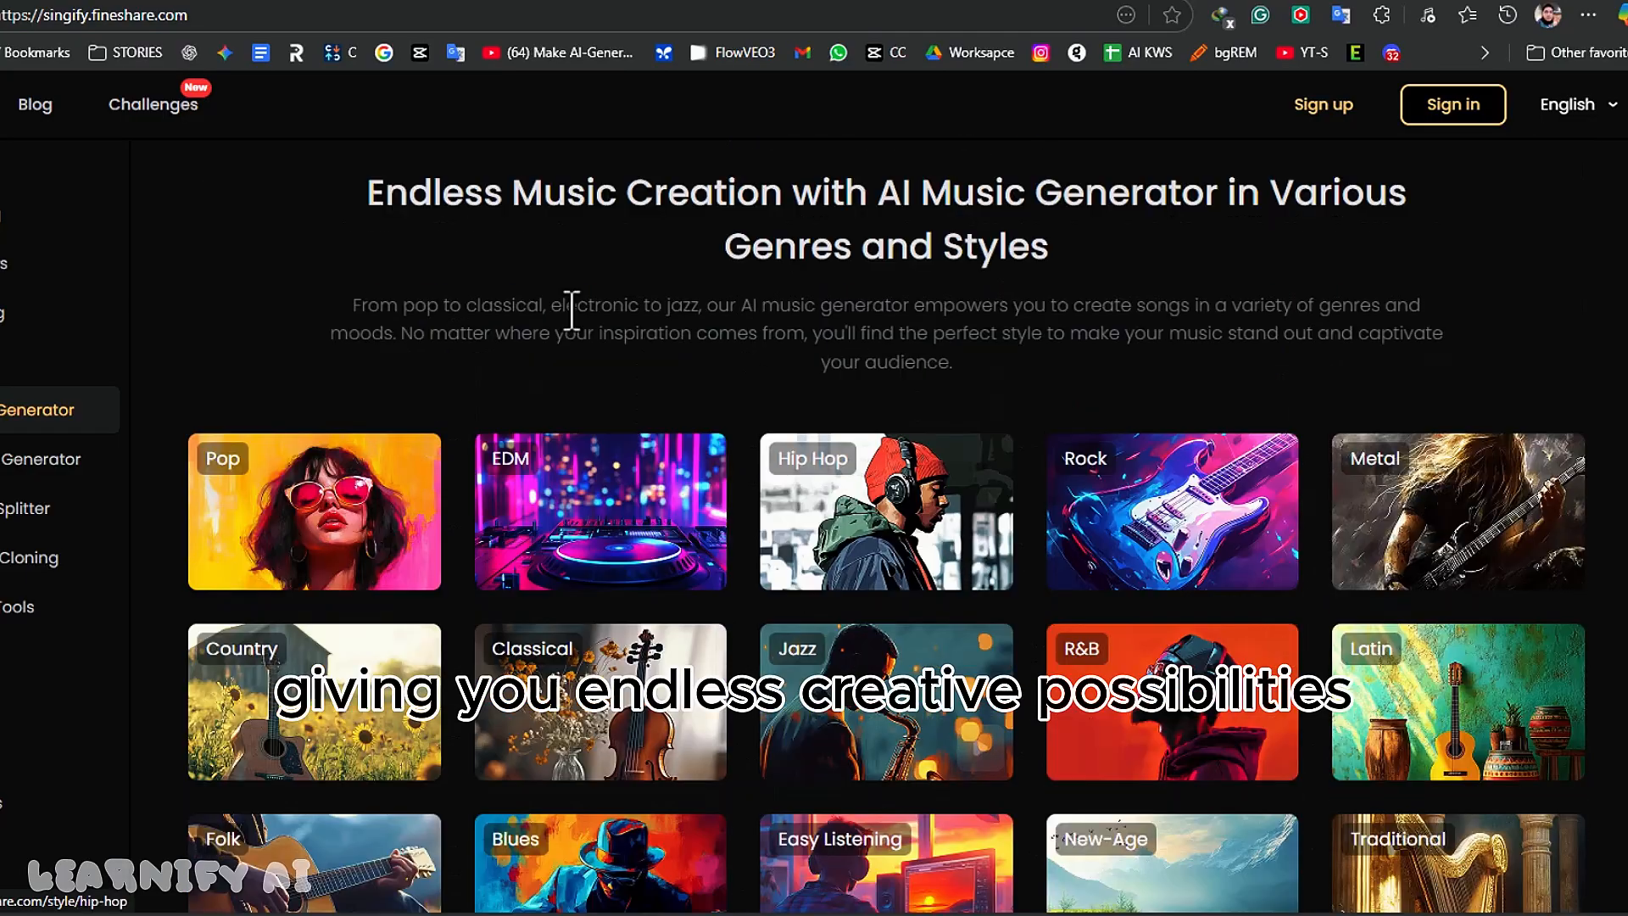
{"action": "left_click_drag", "start_coordinate": [367, 193], "coordinate": [1453, 265]}
{"action": "scroll", "coordinate": [1030, 665], "scroll_direction": "down", "scroll_amount": 8}
{"action": "scroll", "coordinate": [1028, 655], "scroll_direction": "down", "scroll_amount": 3}
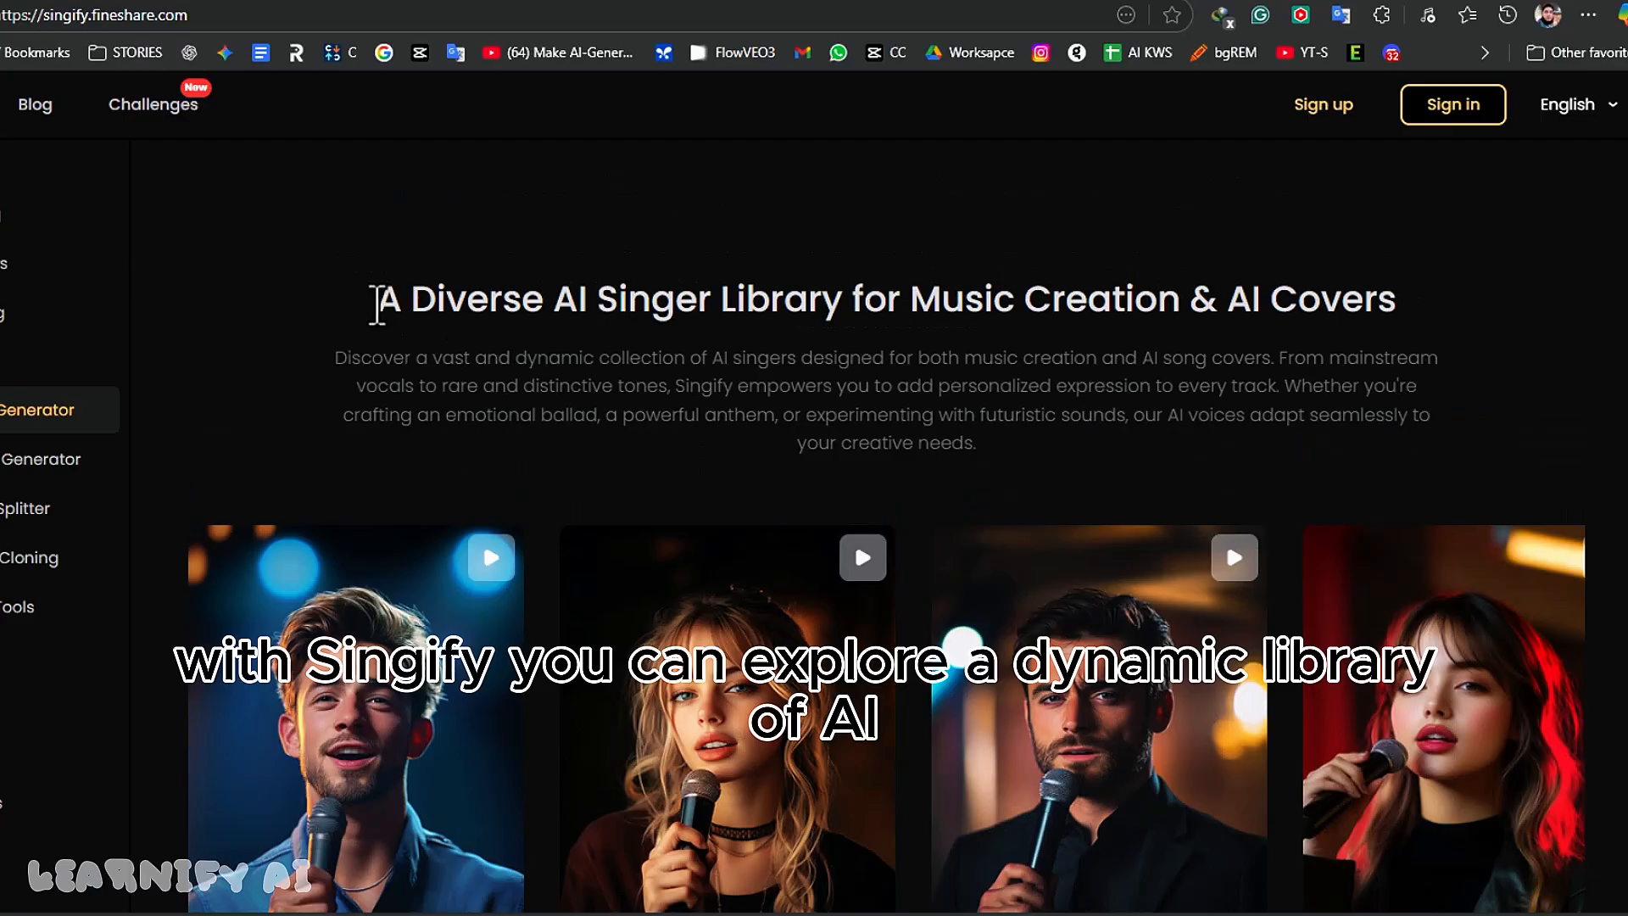
{"action": "left_click_drag", "start_coordinate": [385, 300], "coordinate": [1427, 316]}
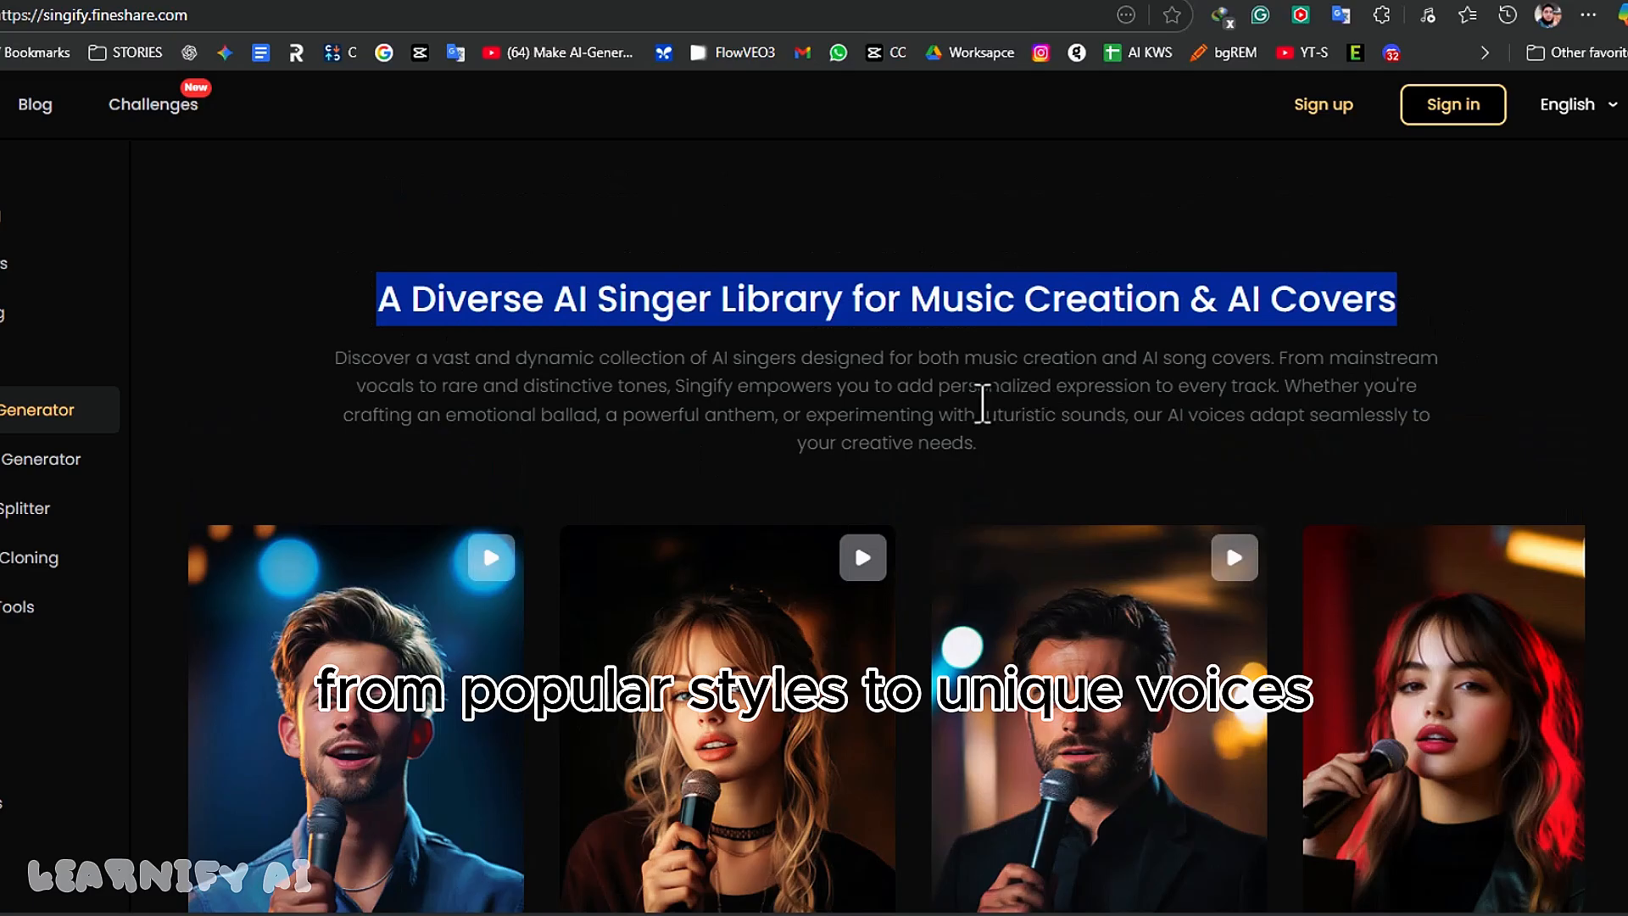
{"action": "scroll", "coordinate": [889, 443], "scroll_direction": "down", "scroll_amount": 4}
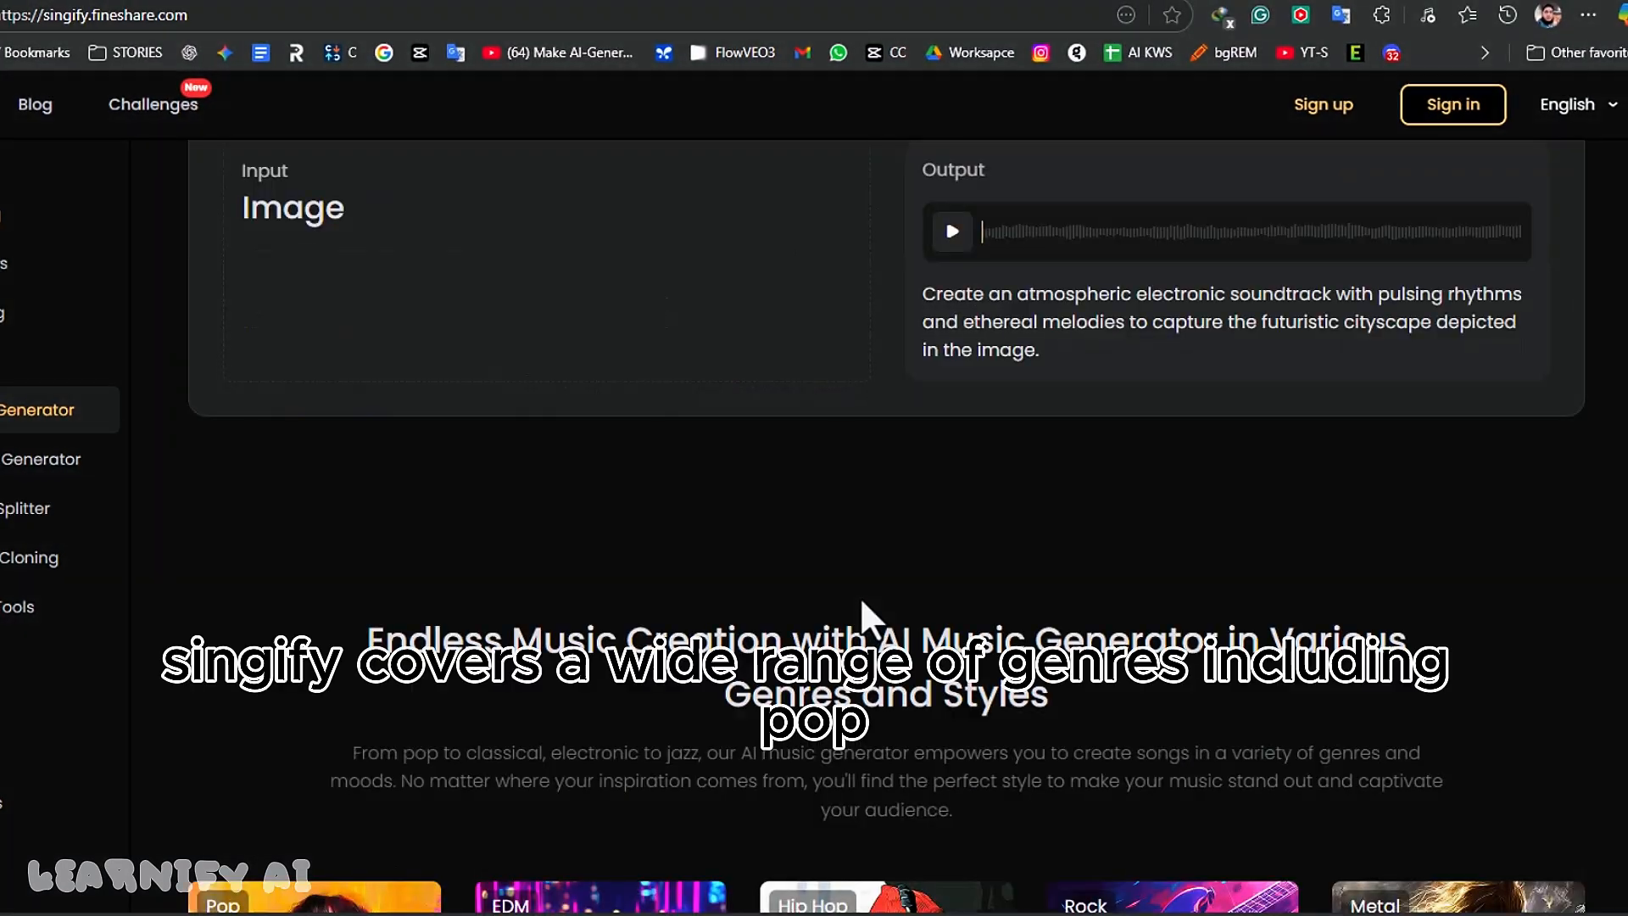
{"action": "scroll", "coordinate": [860, 597], "scroll_direction": "down", "scroll_amount": 4}
{"action": "scroll", "coordinate": [861, 601], "scroll_direction": "down", "scroll_amount": 3}
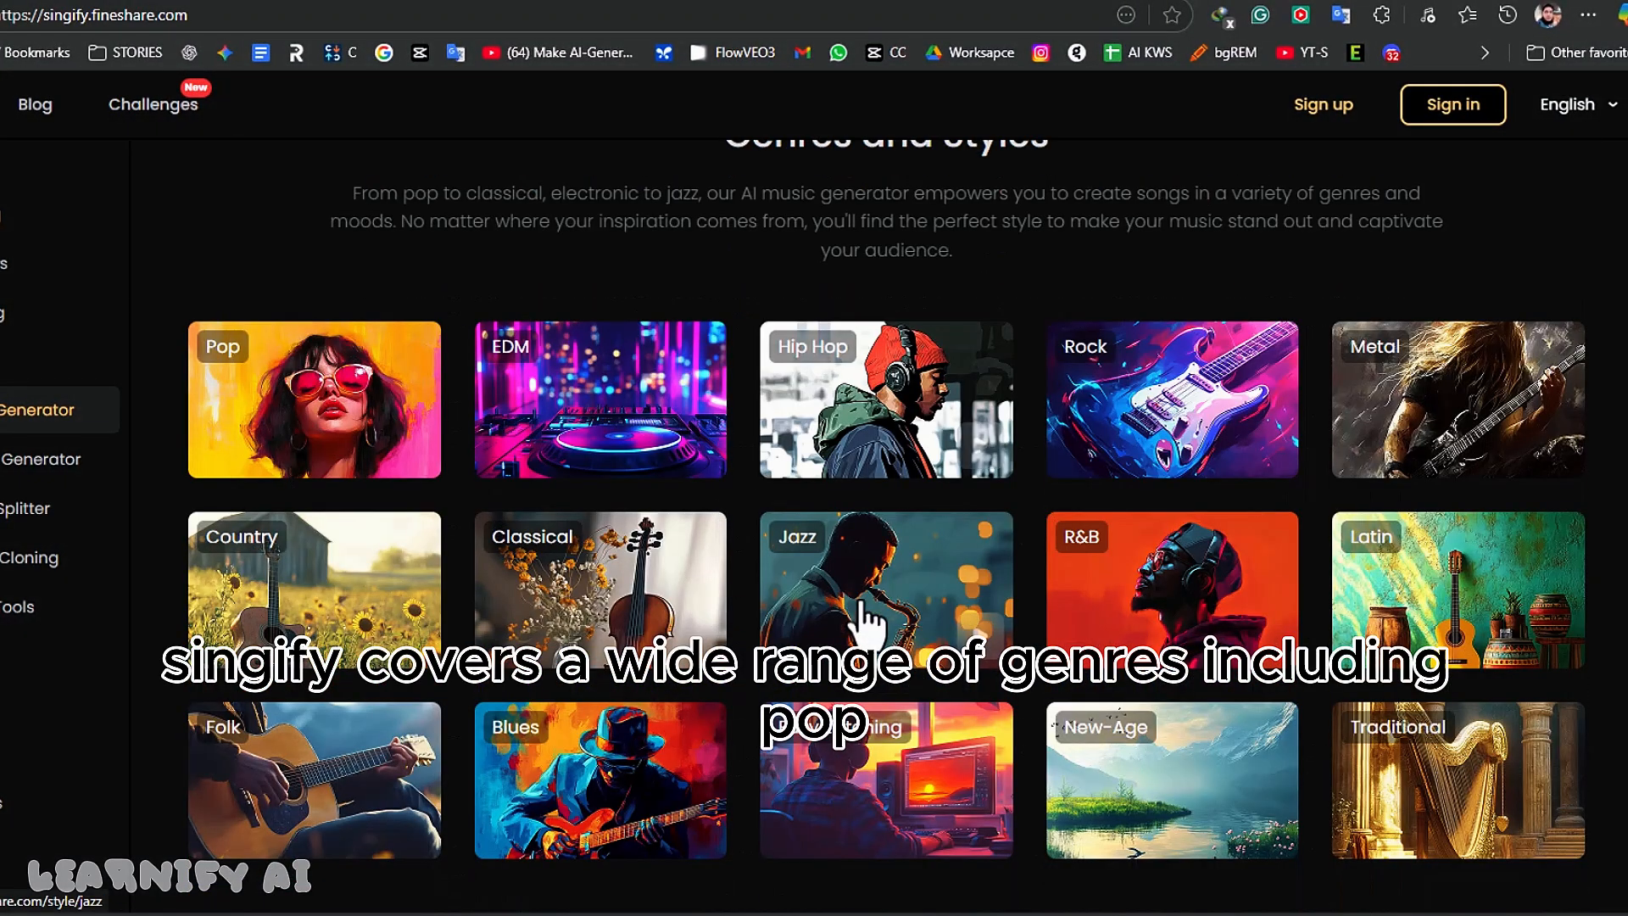
{"action": "scroll", "coordinate": [863, 622], "scroll_direction": "up", "scroll_amount": 1}
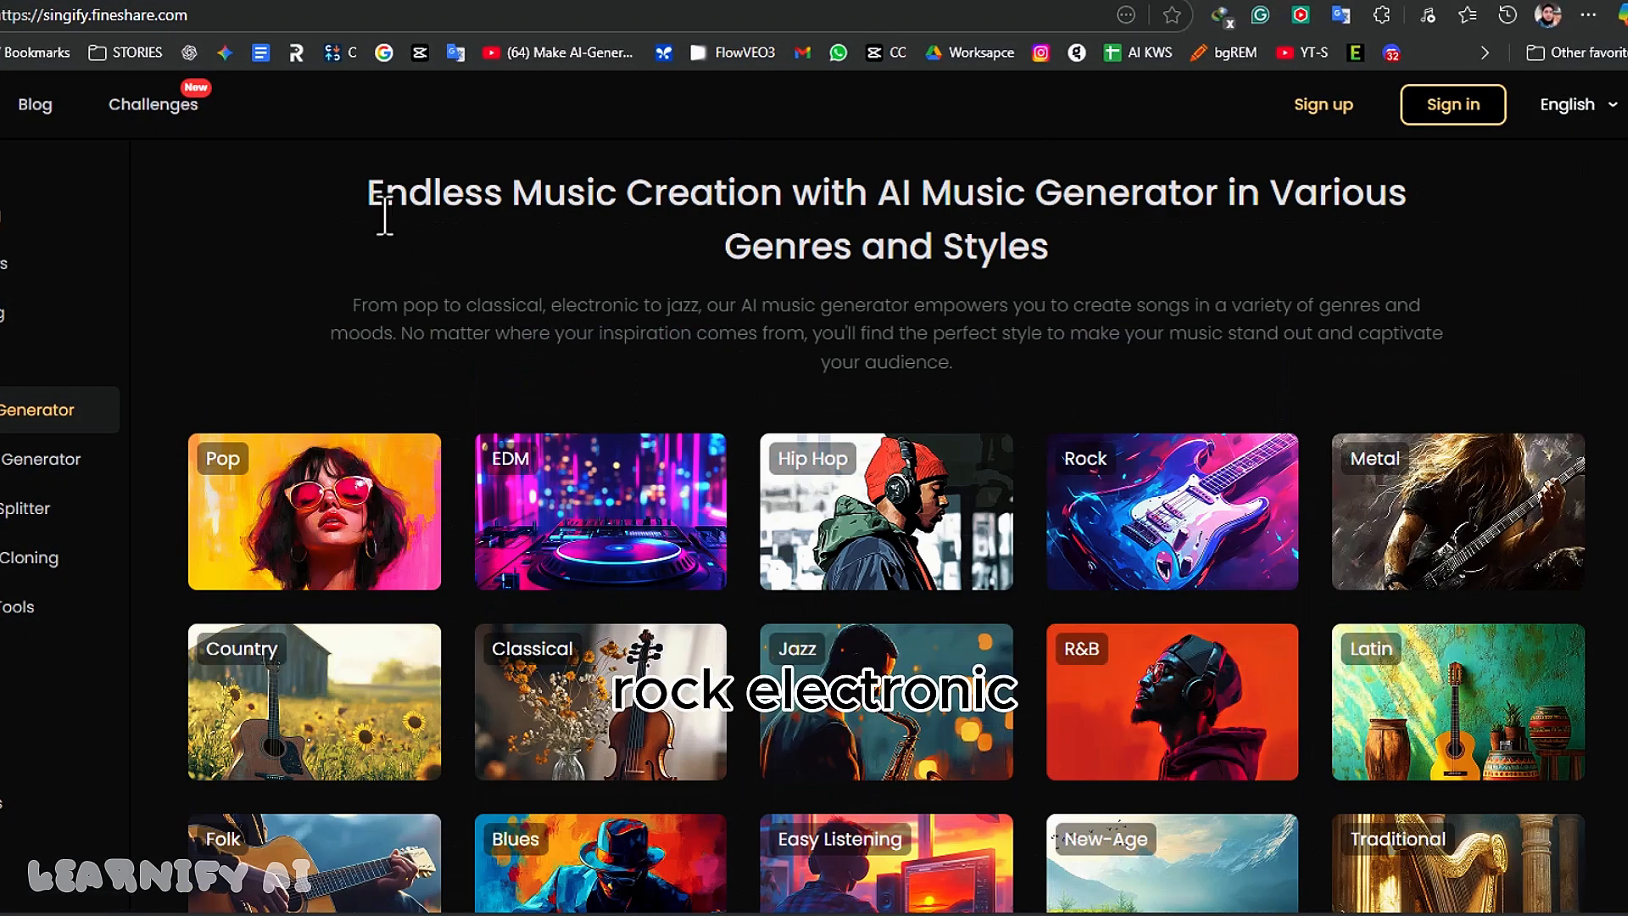
{"action": "left_click_drag", "start_coordinate": [343, 198], "coordinate": [1451, 251]}
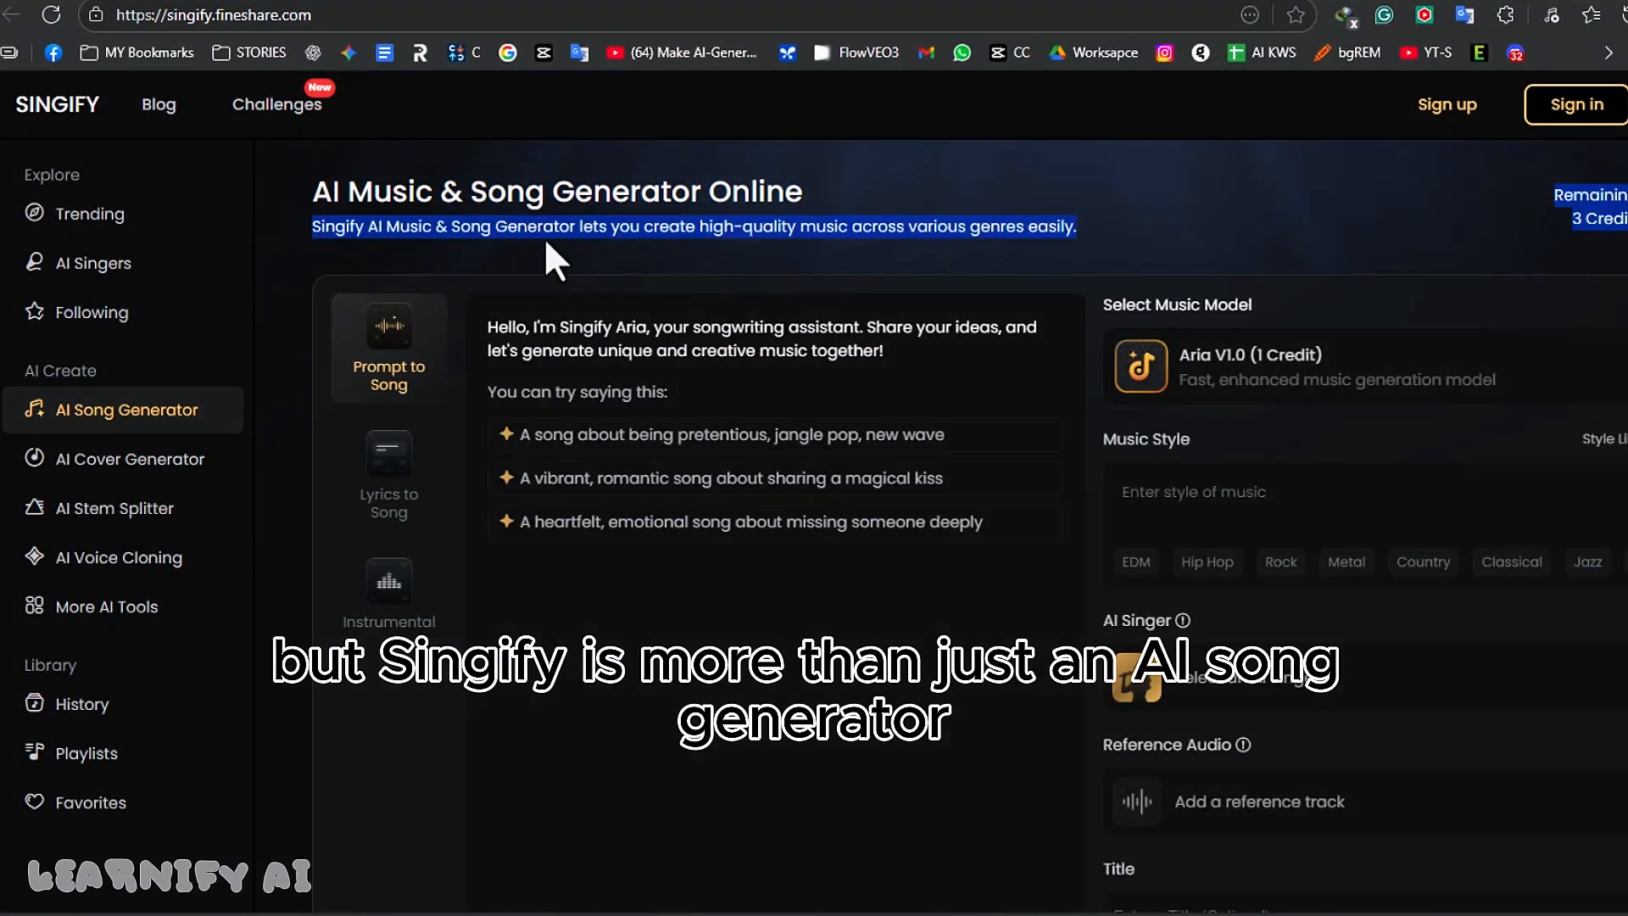
- Review the song generator's introduction and the additional music tools offered under "More Than Just an AI Song Generator"
{"action": "left_click_drag", "start_coordinate": [547, 259], "coordinate": [1022, 229]}
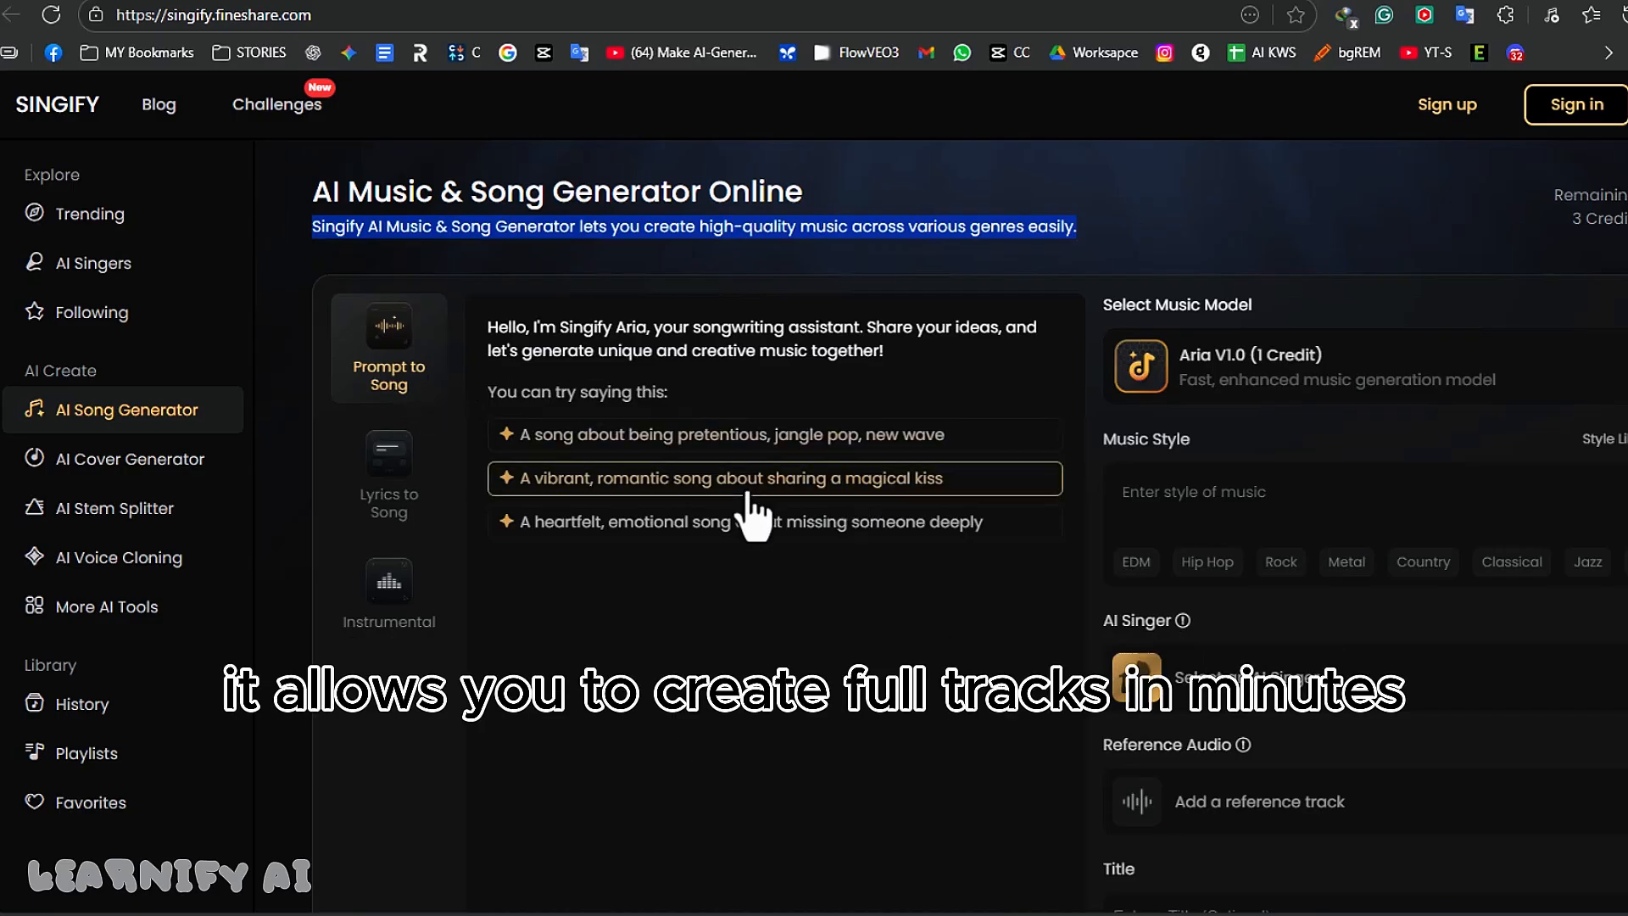
{"action": "scroll", "coordinate": [659, 653], "scroll_direction": "down", "scroll_amount": 10}
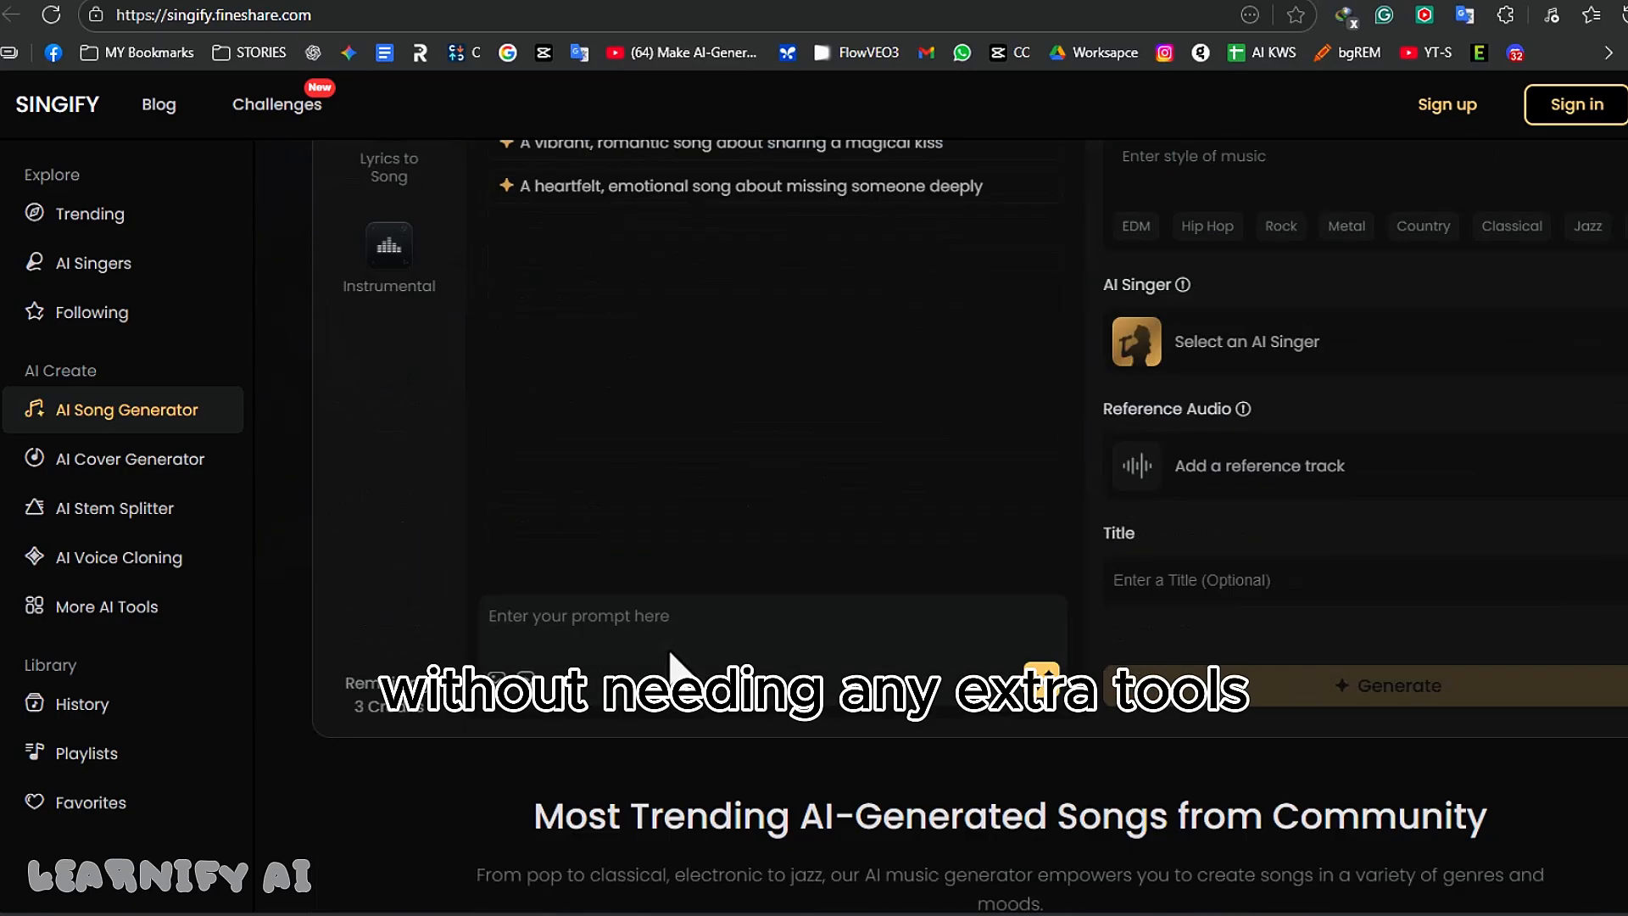
{"action": "scroll", "coordinate": [639, 623], "scroll_direction": "down", "scroll_amount": 10}
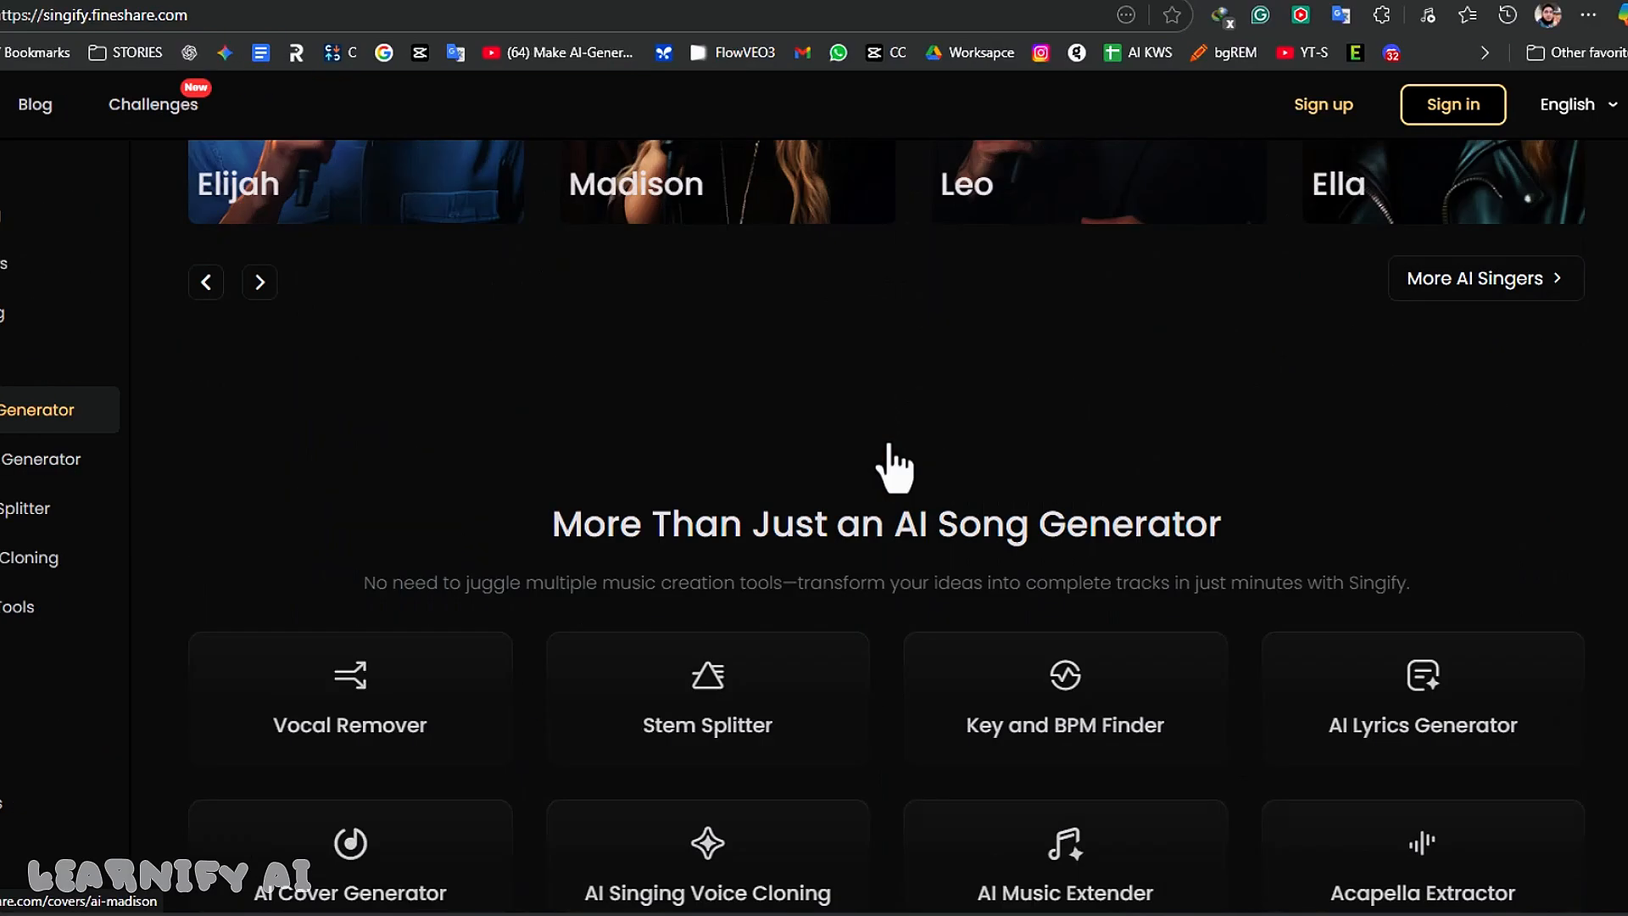
{"action": "scroll", "coordinate": [1018, 458], "scroll_direction": "down", "scroll_amount": 3}
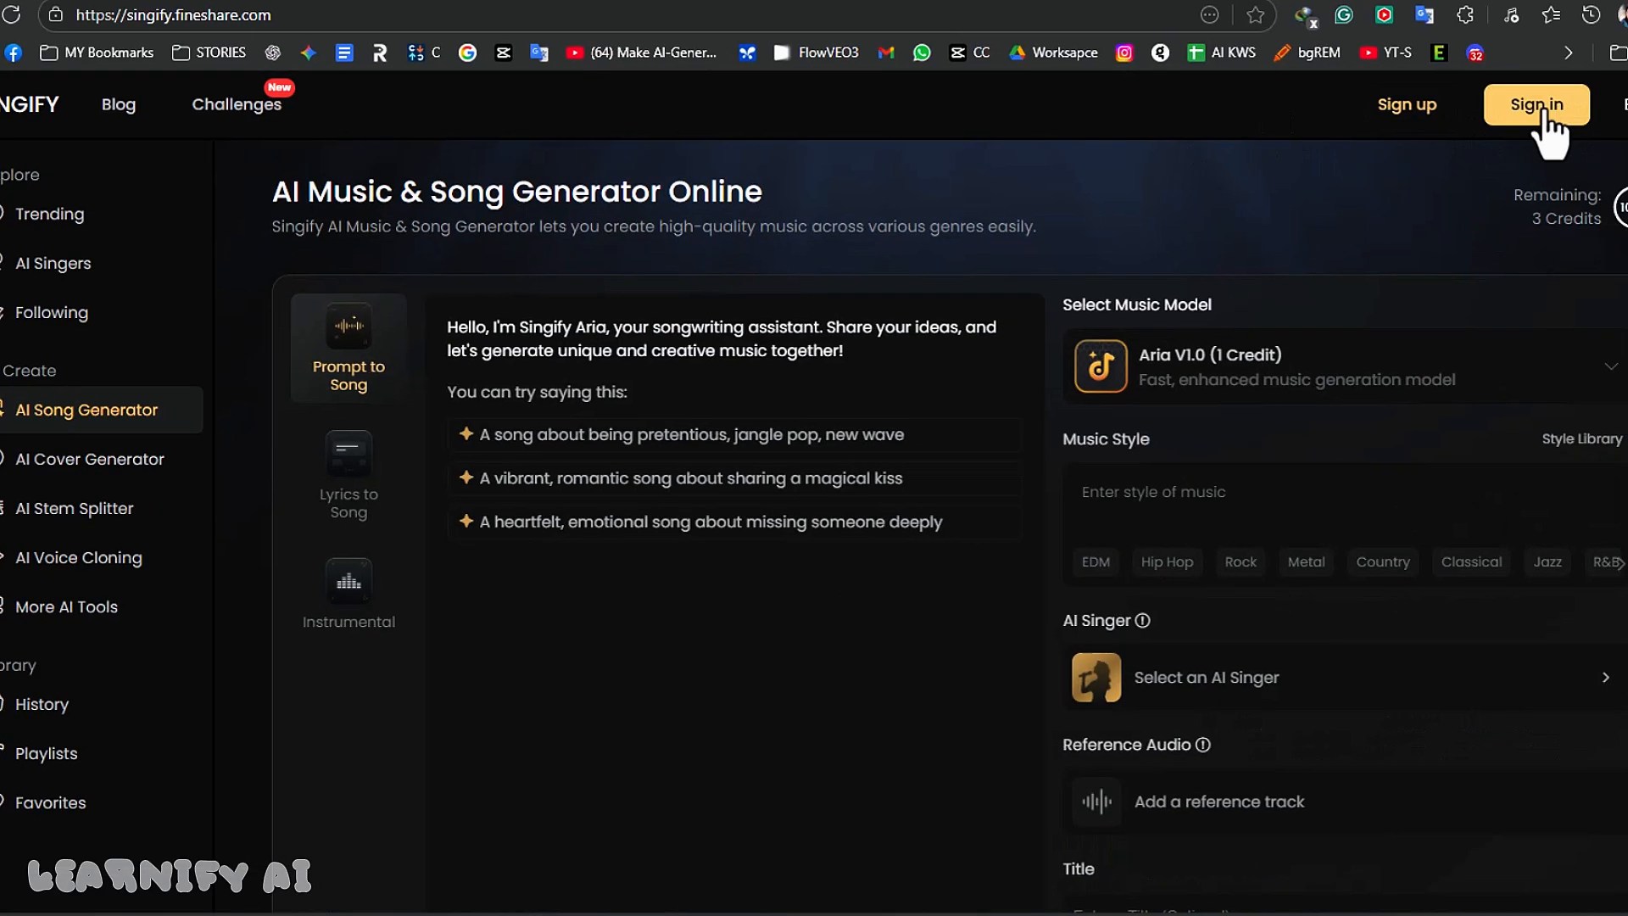
- Sign in to the SINGIFY account
{"action": "left_click", "coordinate": [1543, 110]}
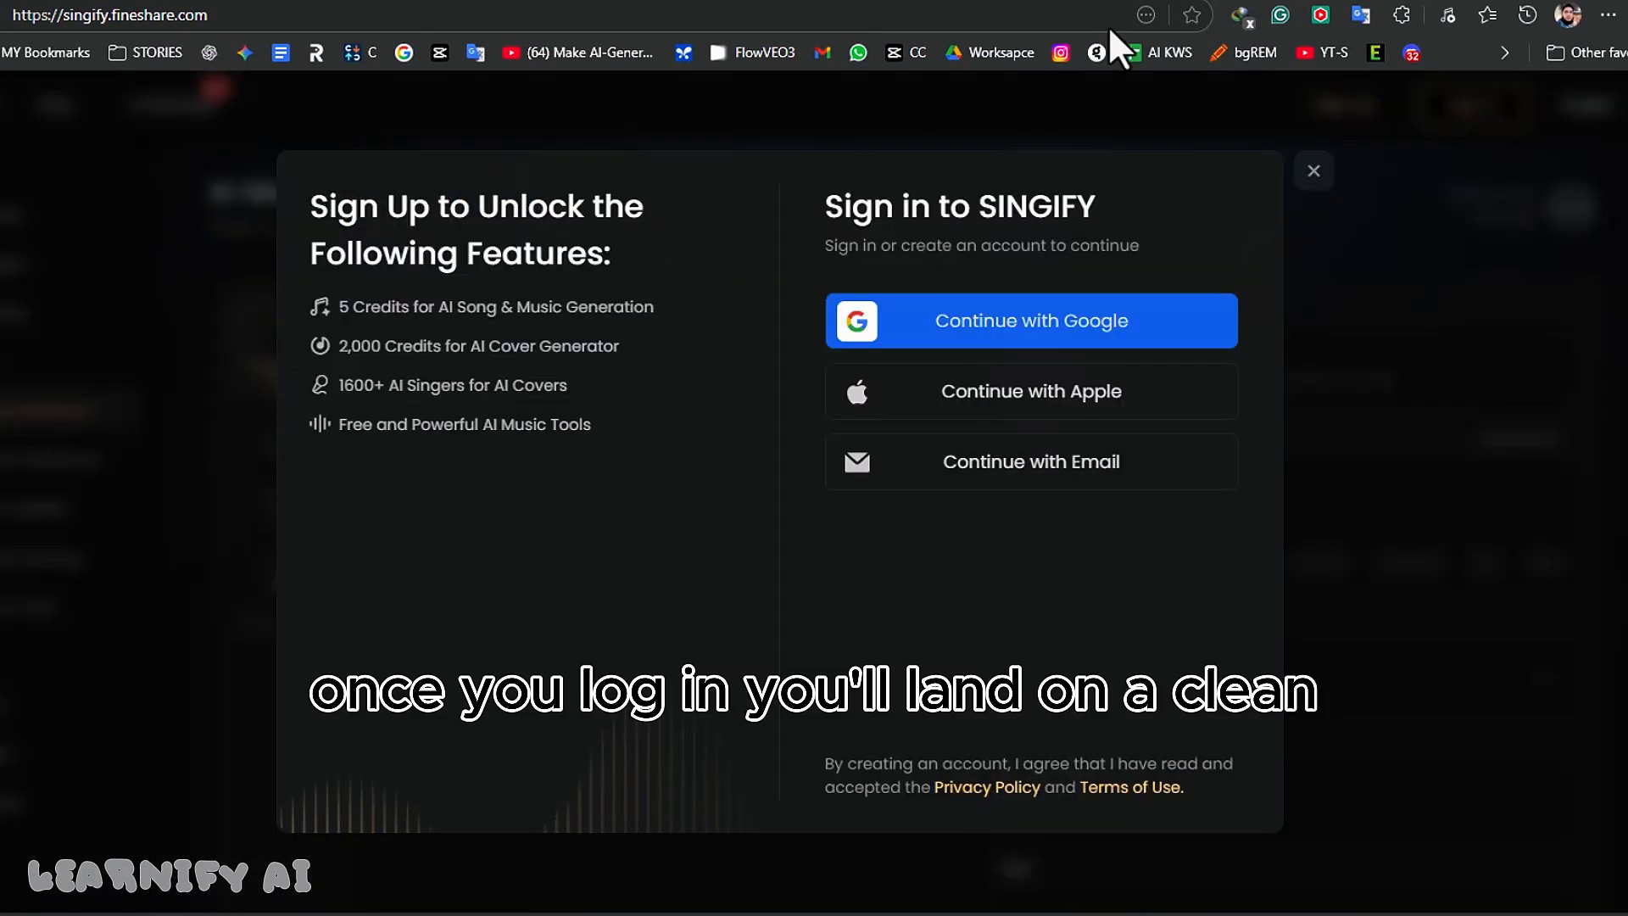
{"action": "left_click", "coordinate": [1070, 360]}
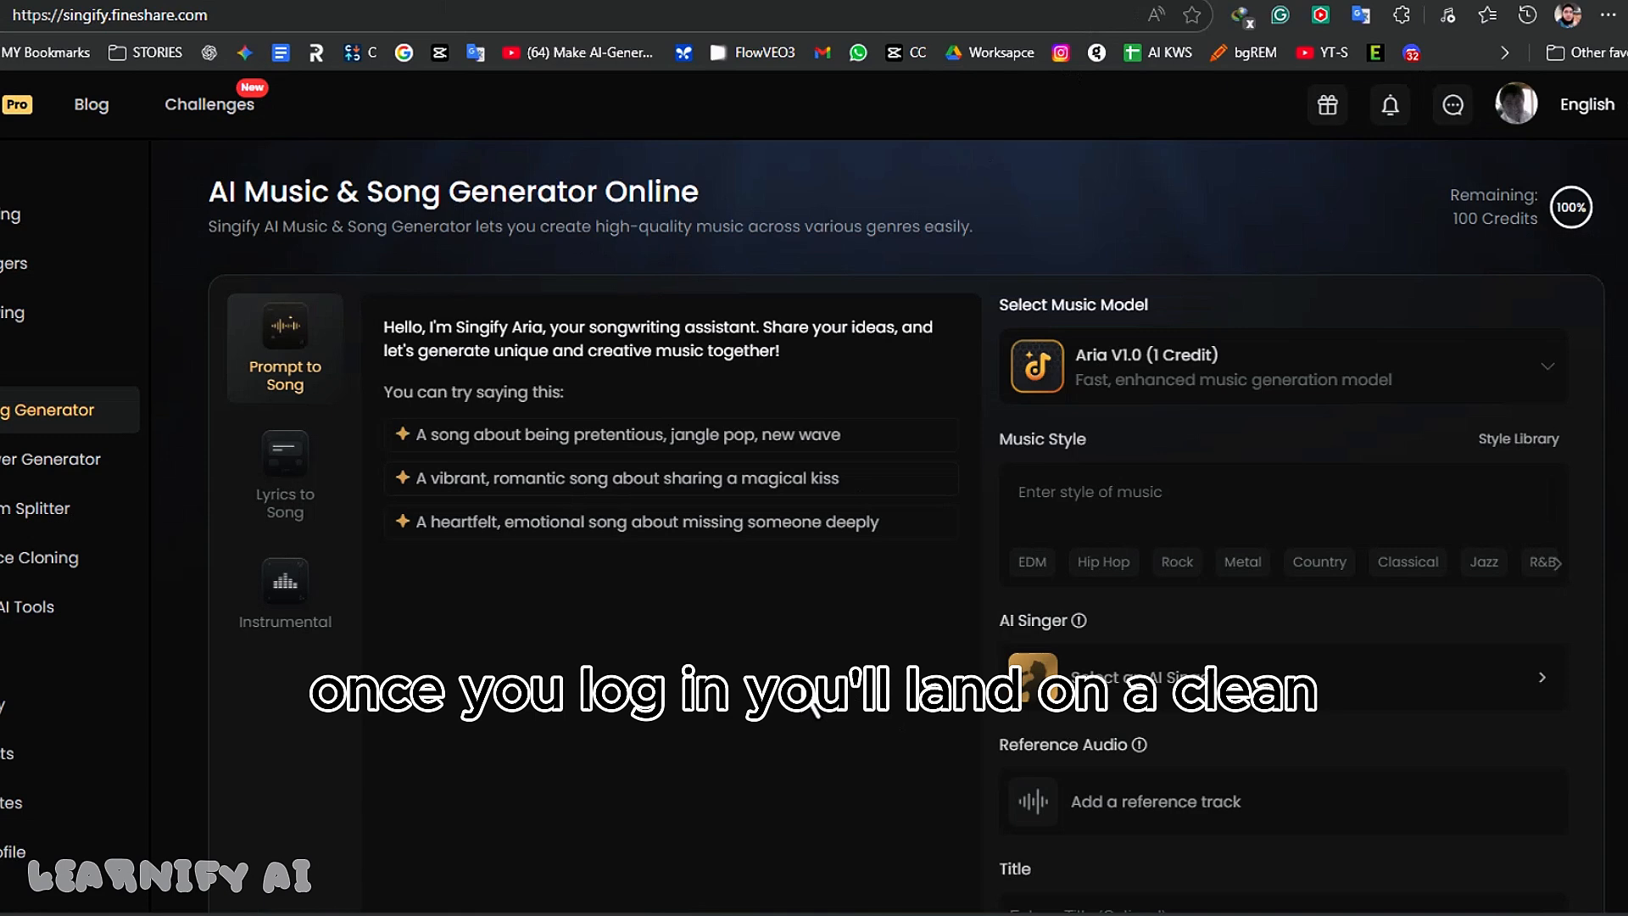
- Browse the dashboard's Hot Songs in August, New Songs, Top Styles and Top Playlists sections
{"action": "scroll", "coordinate": [816, 709], "scroll_direction": "down", "scroll_amount": 4}
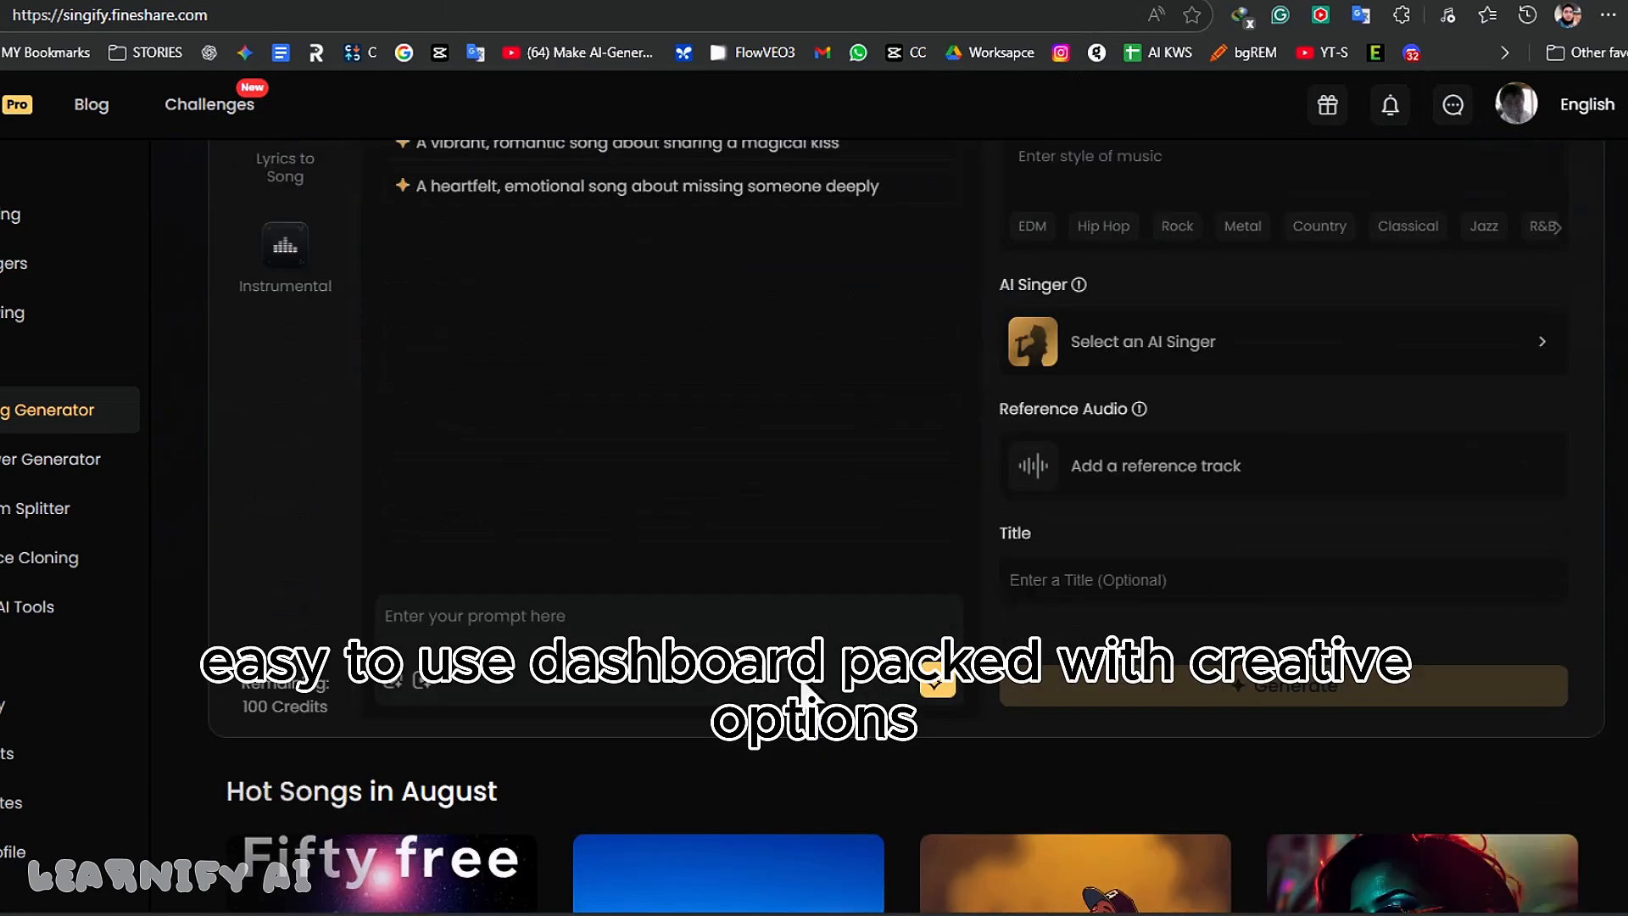
{"action": "scroll", "coordinate": [802, 691], "scroll_direction": "down", "scroll_amount": 5}
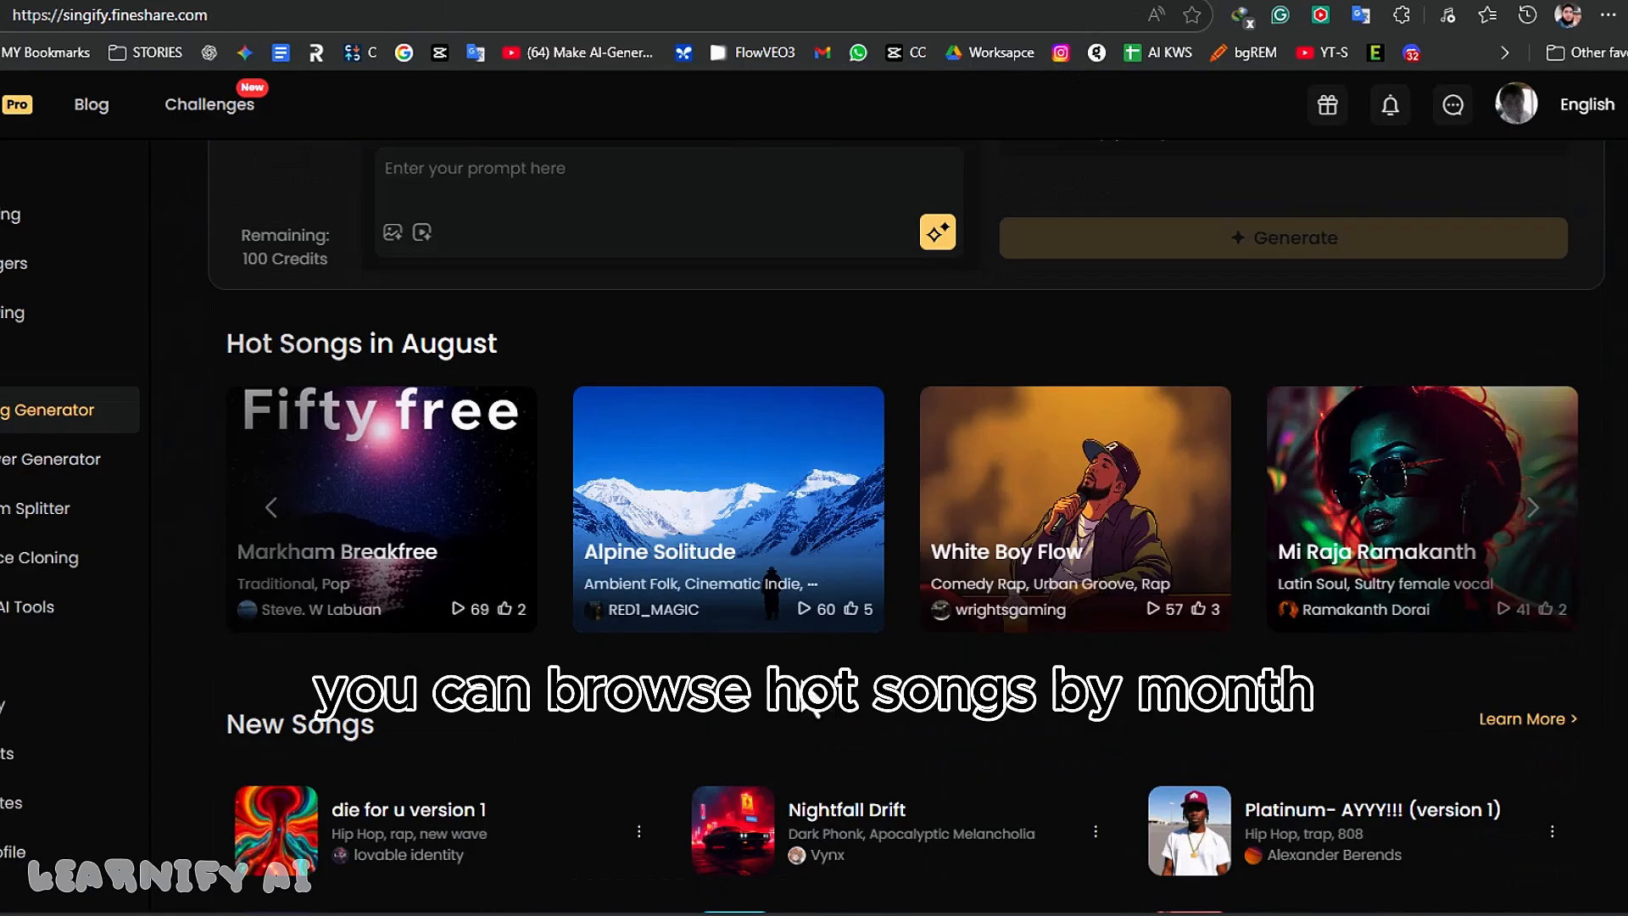
{"action": "scroll", "coordinate": [812, 701], "scroll_direction": "down", "scroll_amount": 5}
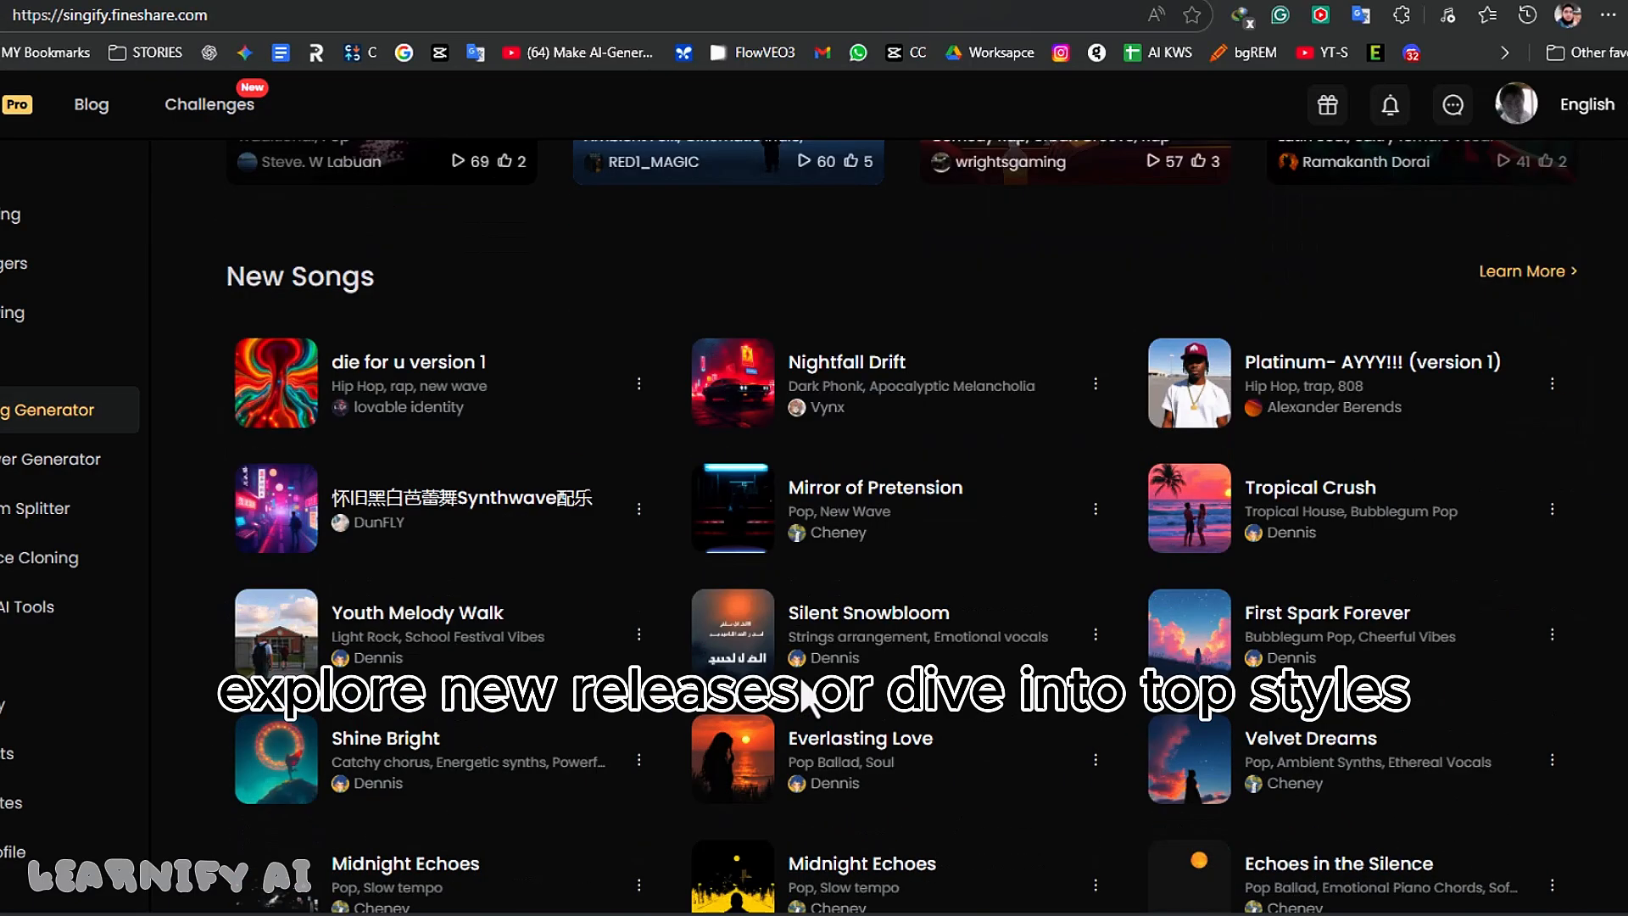
{"action": "scroll", "coordinate": [809, 700], "scroll_direction": "down", "scroll_amount": 9}
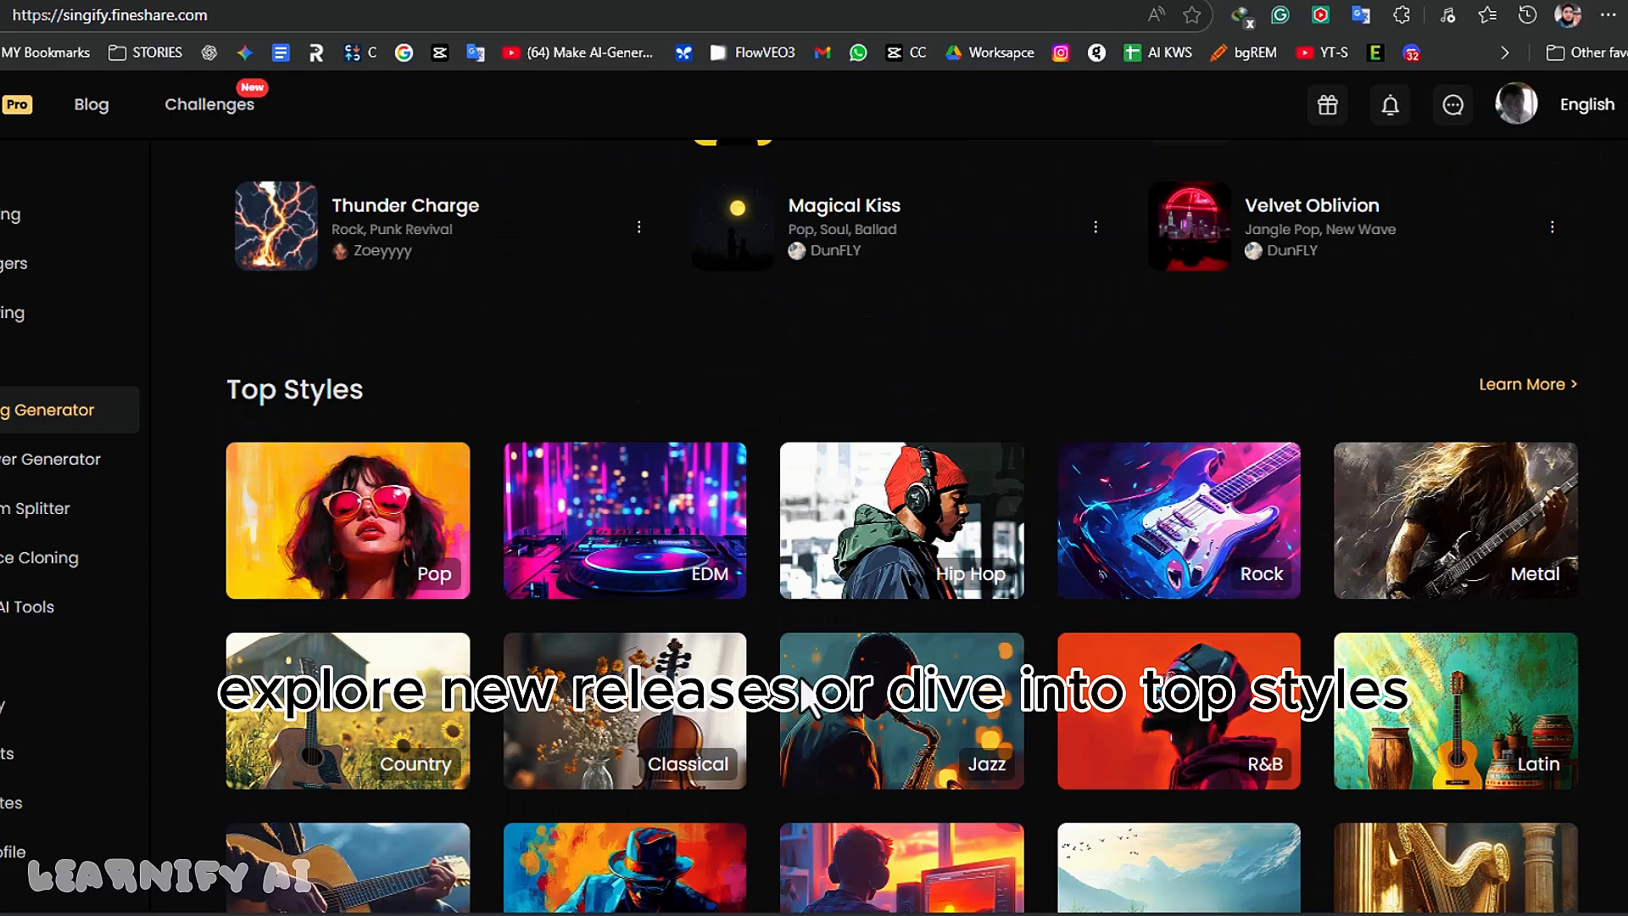
{"action": "scroll", "coordinate": [809, 700], "scroll_direction": "down", "scroll_amount": 9}
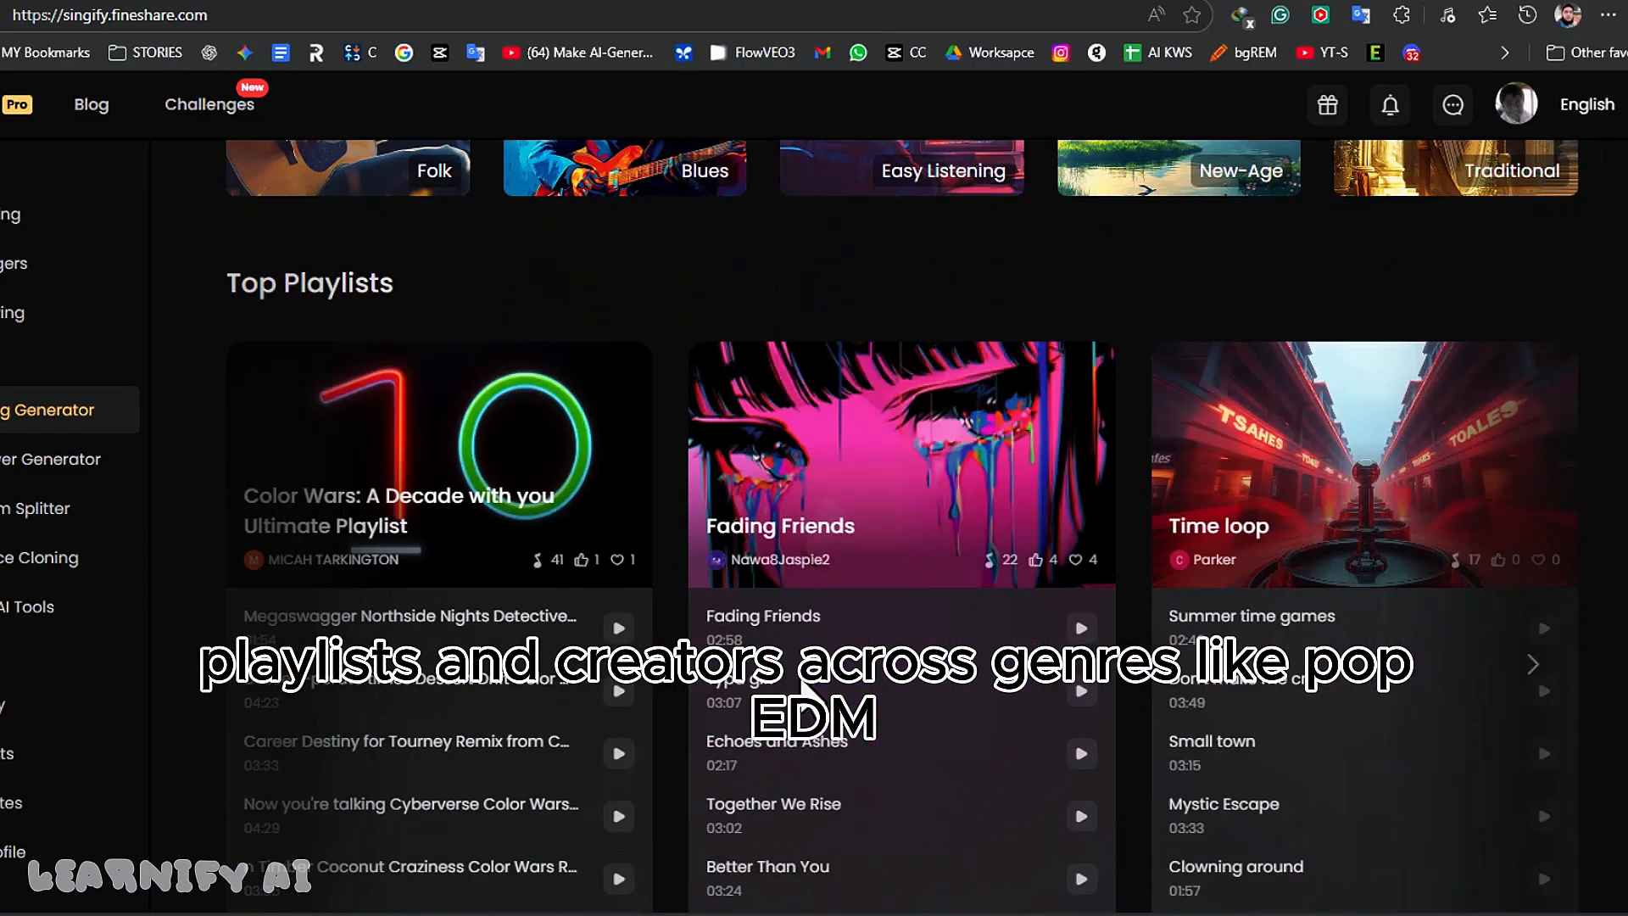
{"action": "scroll", "coordinate": [809, 700], "scroll_direction": "down", "scroll_amount": 8}
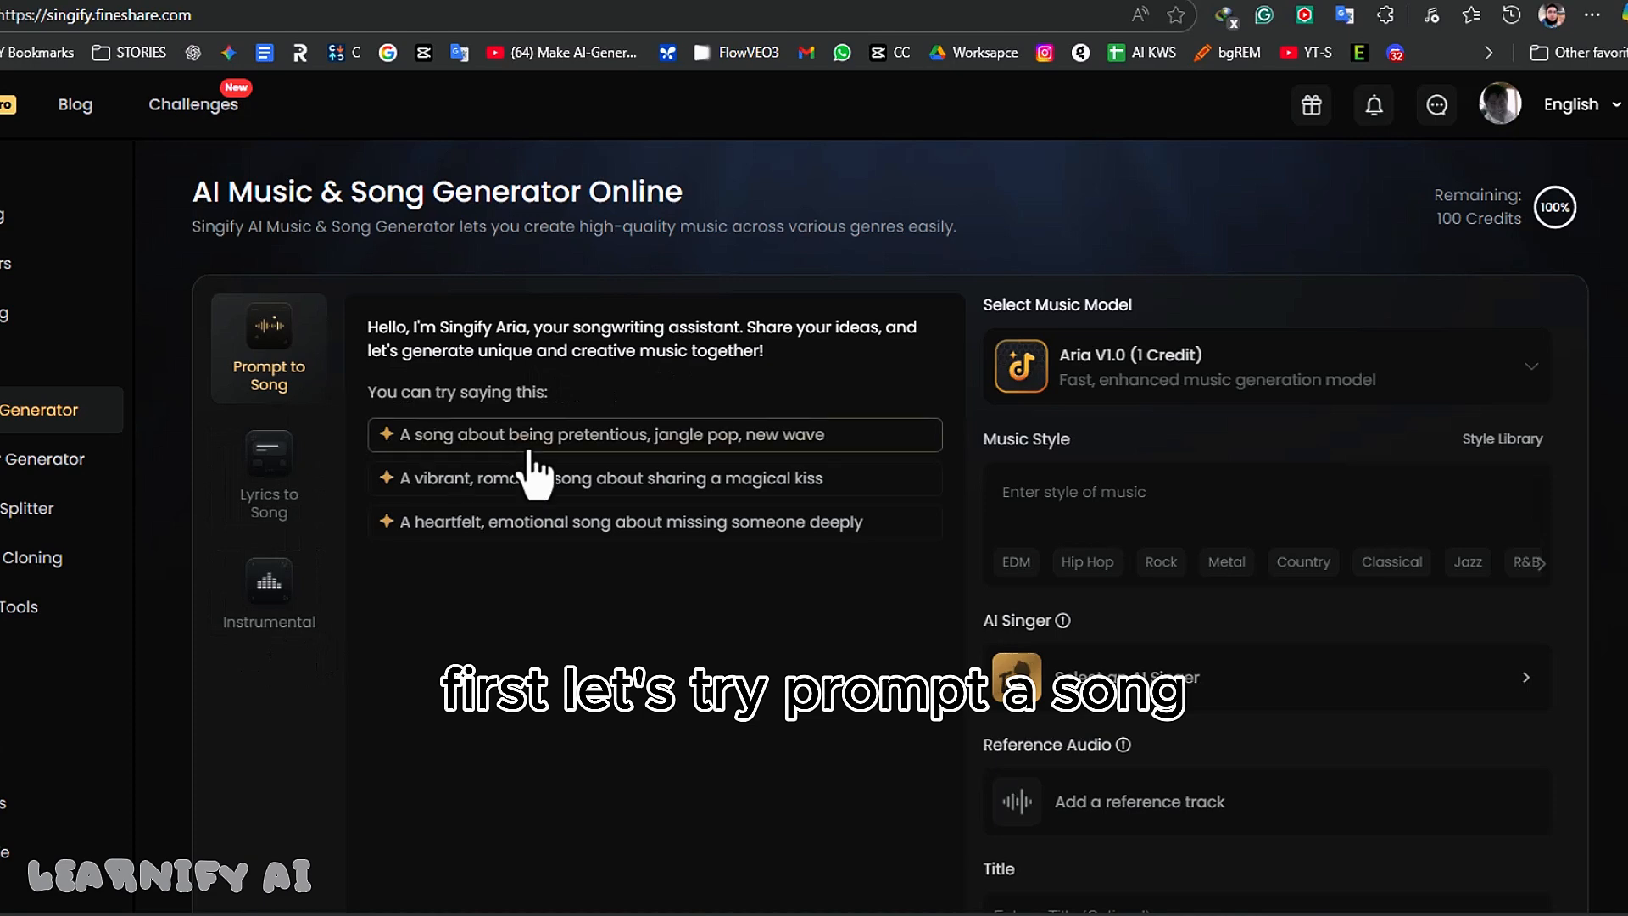
- Generate lyrics from the suggestion "A heartfelt, emotional song about missing someone deeply" and add Hip Hop and Jazz to the music style
{"action": "left_click", "coordinate": [541, 534]}
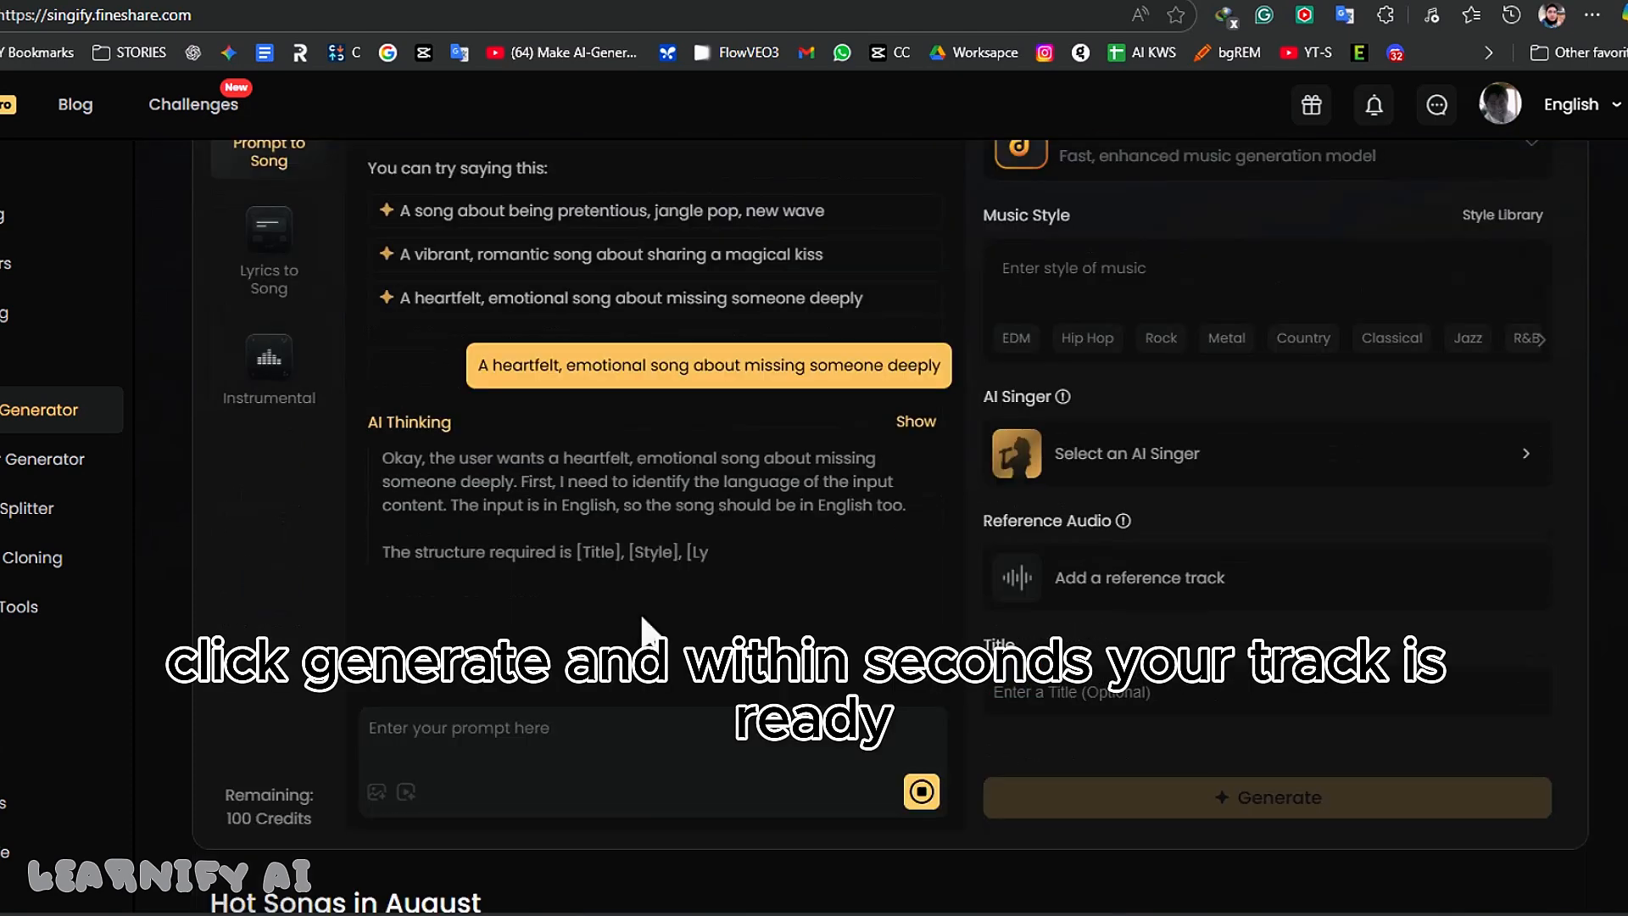
{"action": "scroll", "coordinate": [551, 457], "scroll_direction": "up", "scroll_amount": 1}
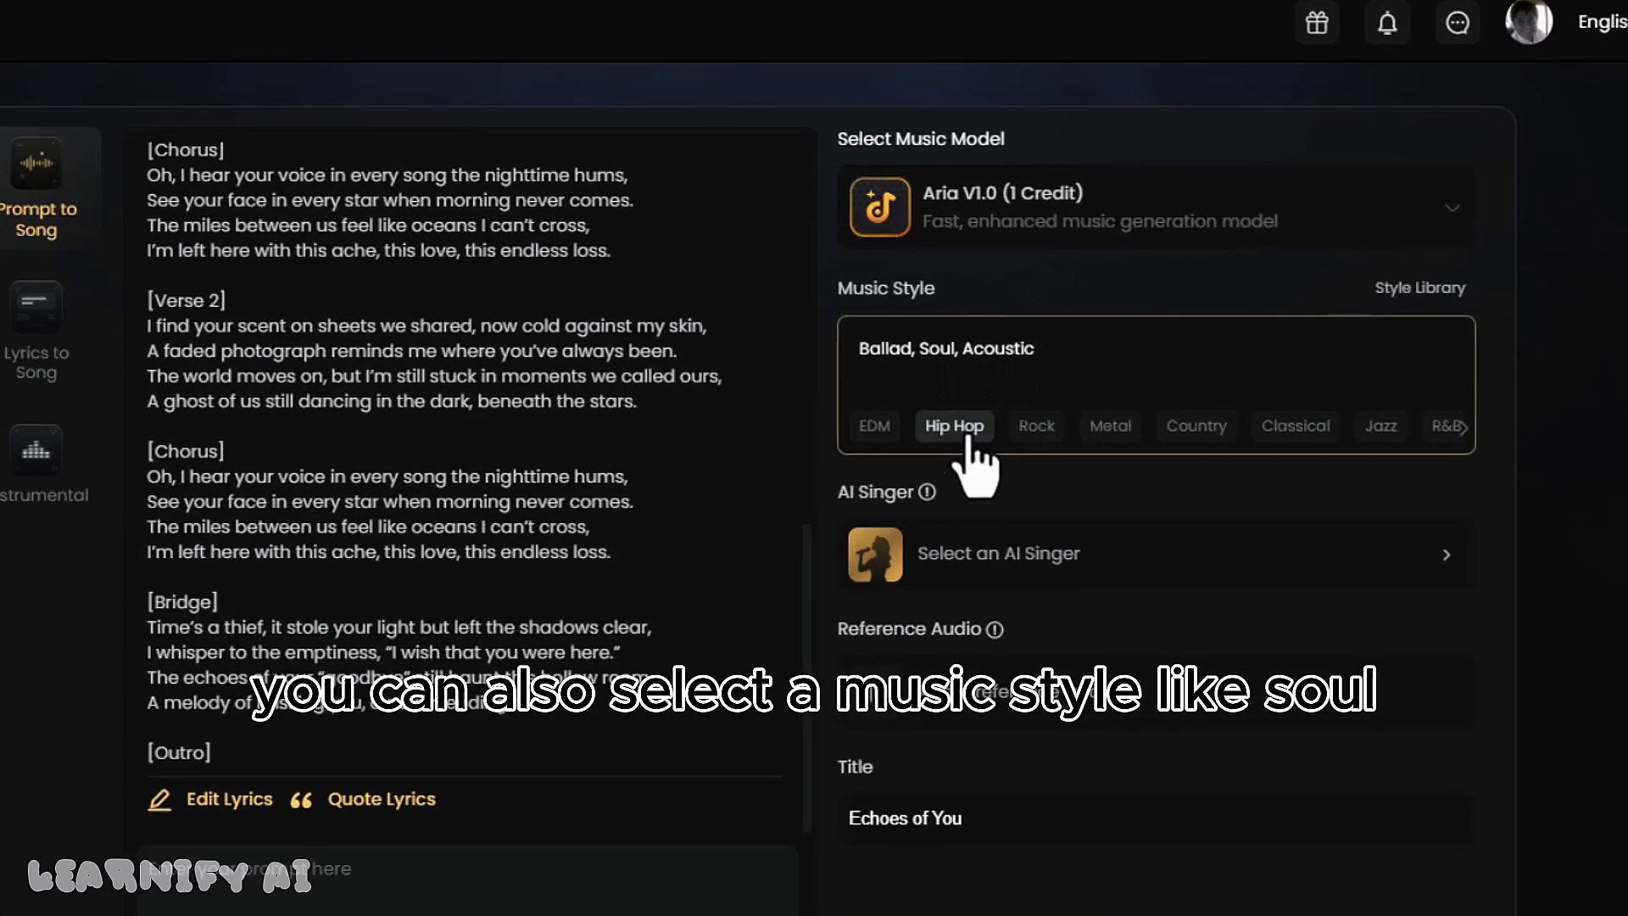
{"action": "left_click", "coordinate": [899, 441]}
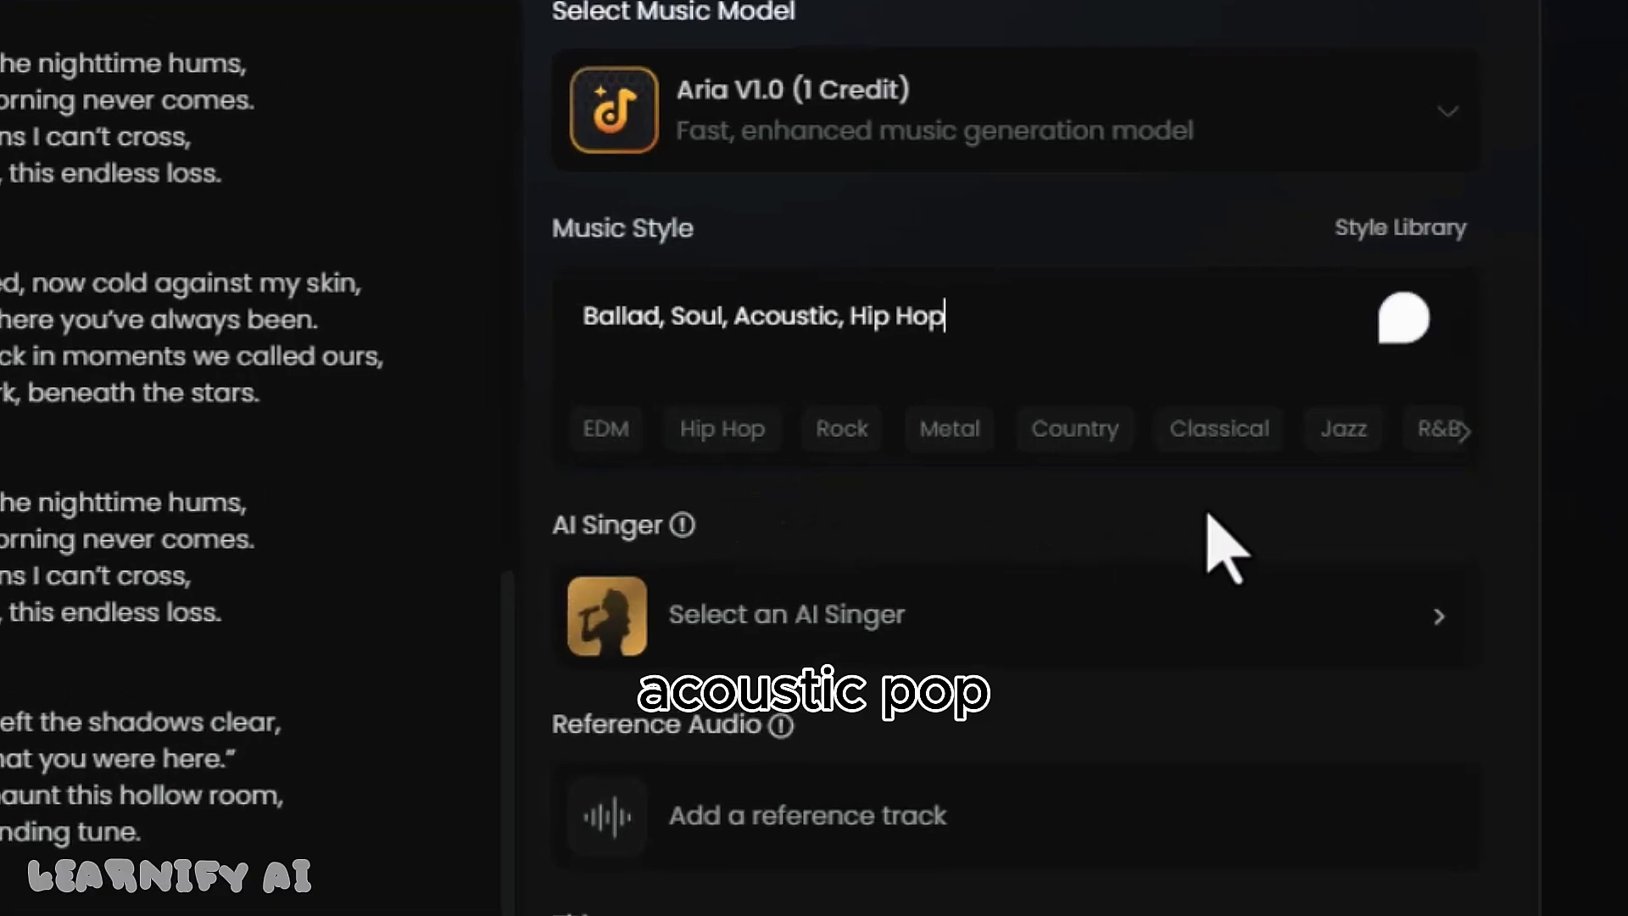
{"action": "left_click", "coordinate": [1334, 429]}
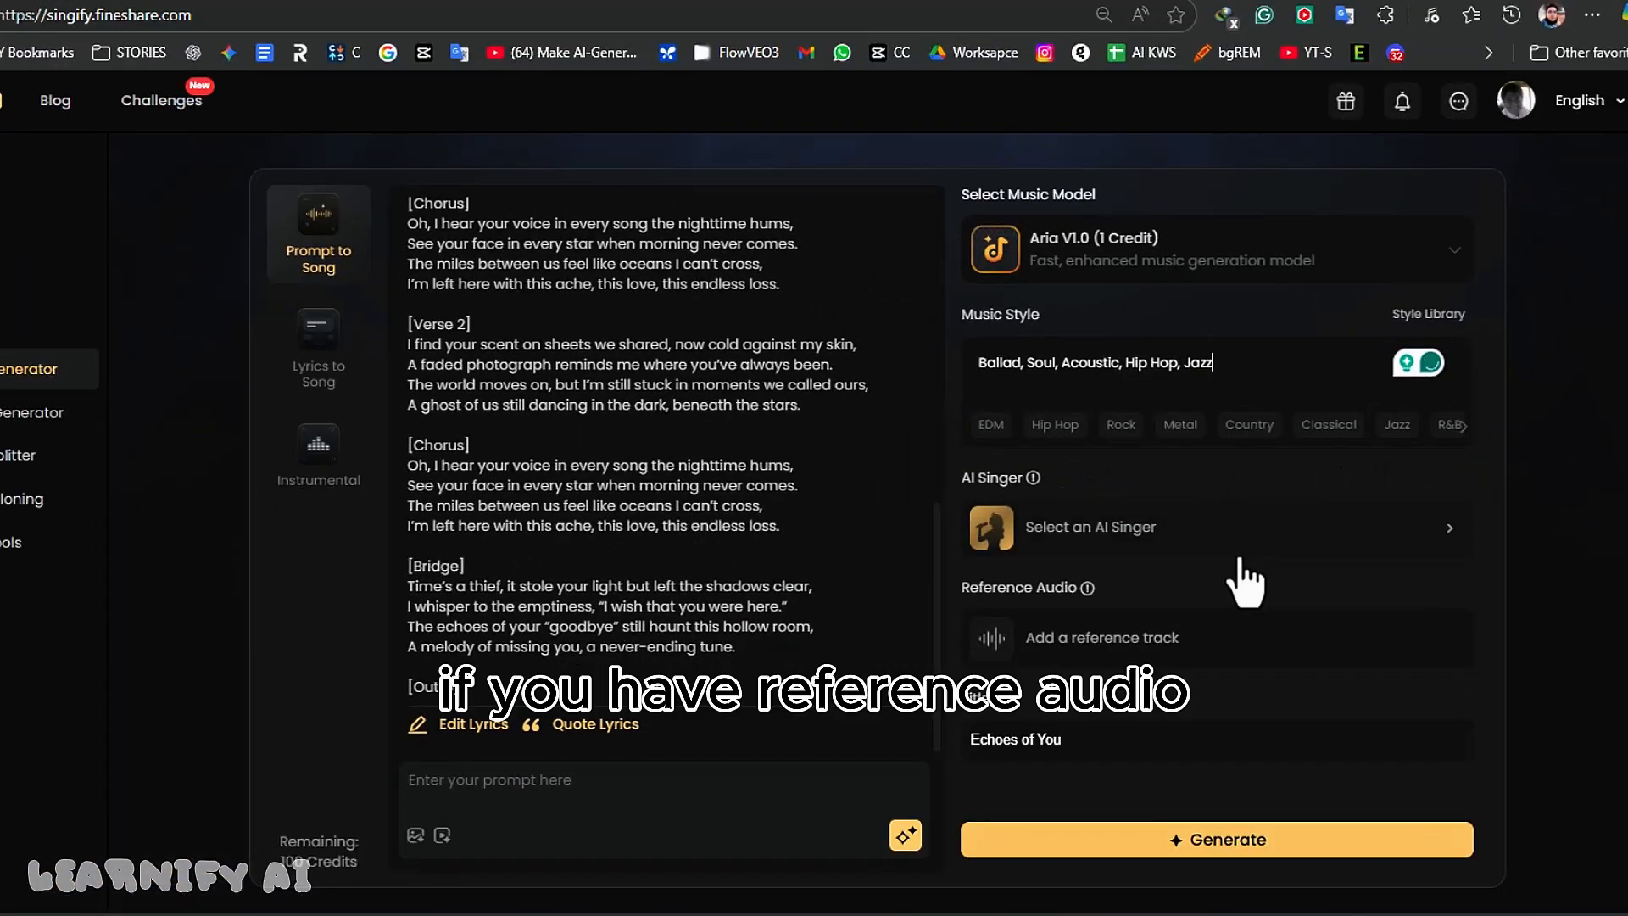
- Check the reference audio upload options without adding a track, and generate the song "Echoes of You"
{"action": "left_click", "coordinate": [1149, 648]}
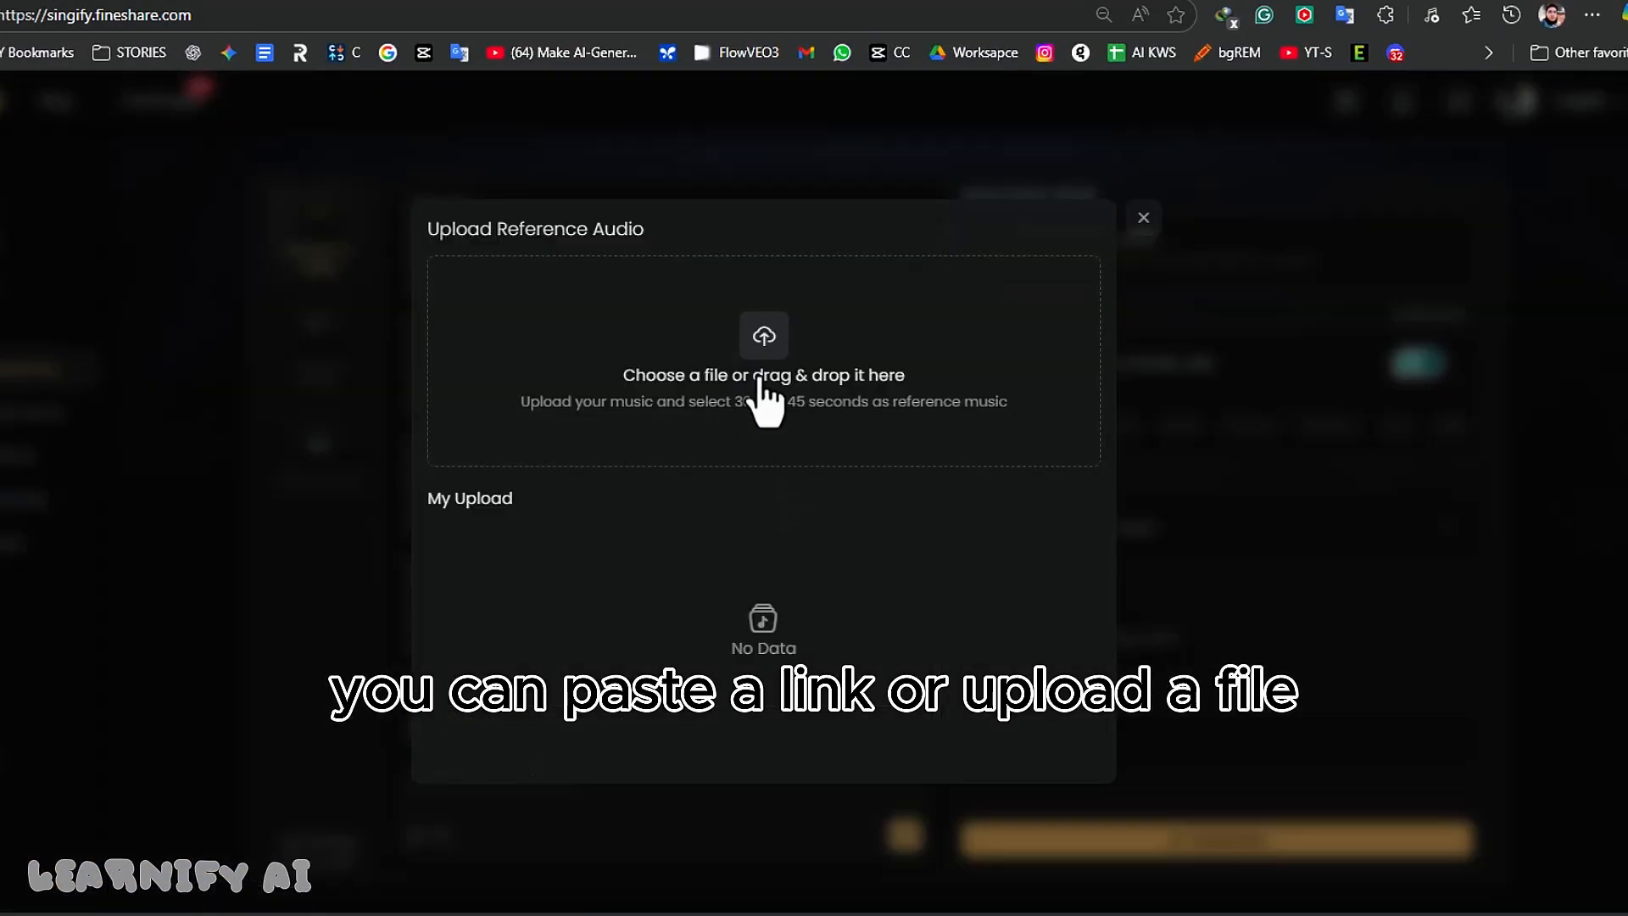
{"action": "left_click", "coordinate": [1143, 219]}
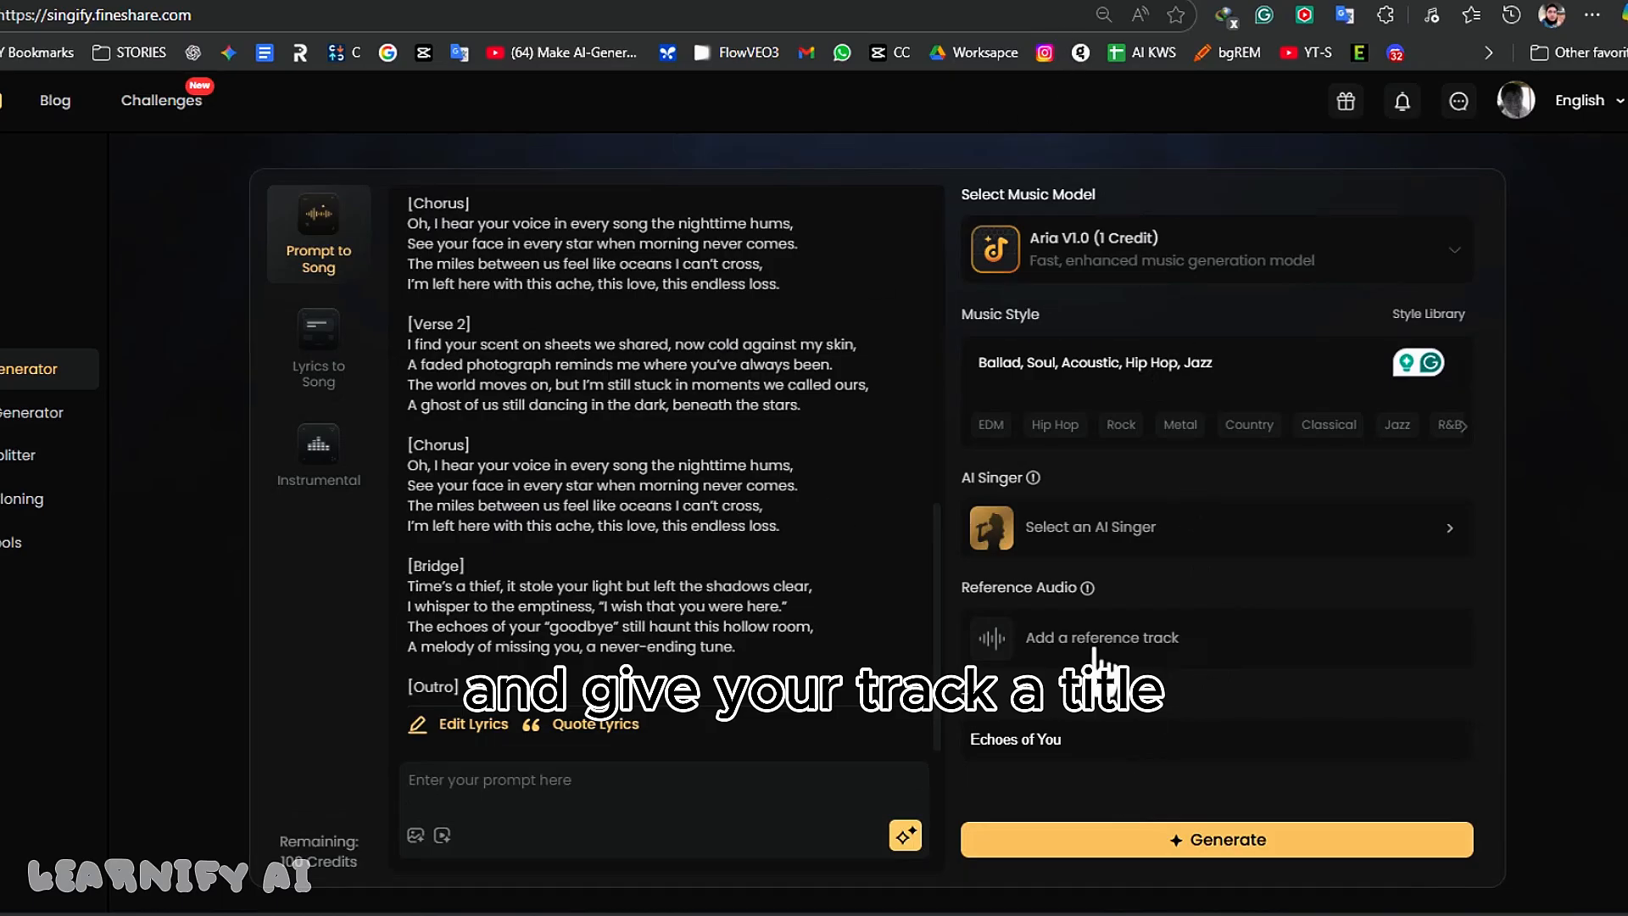
{"action": "left_click", "coordinate": [1079, 847]}
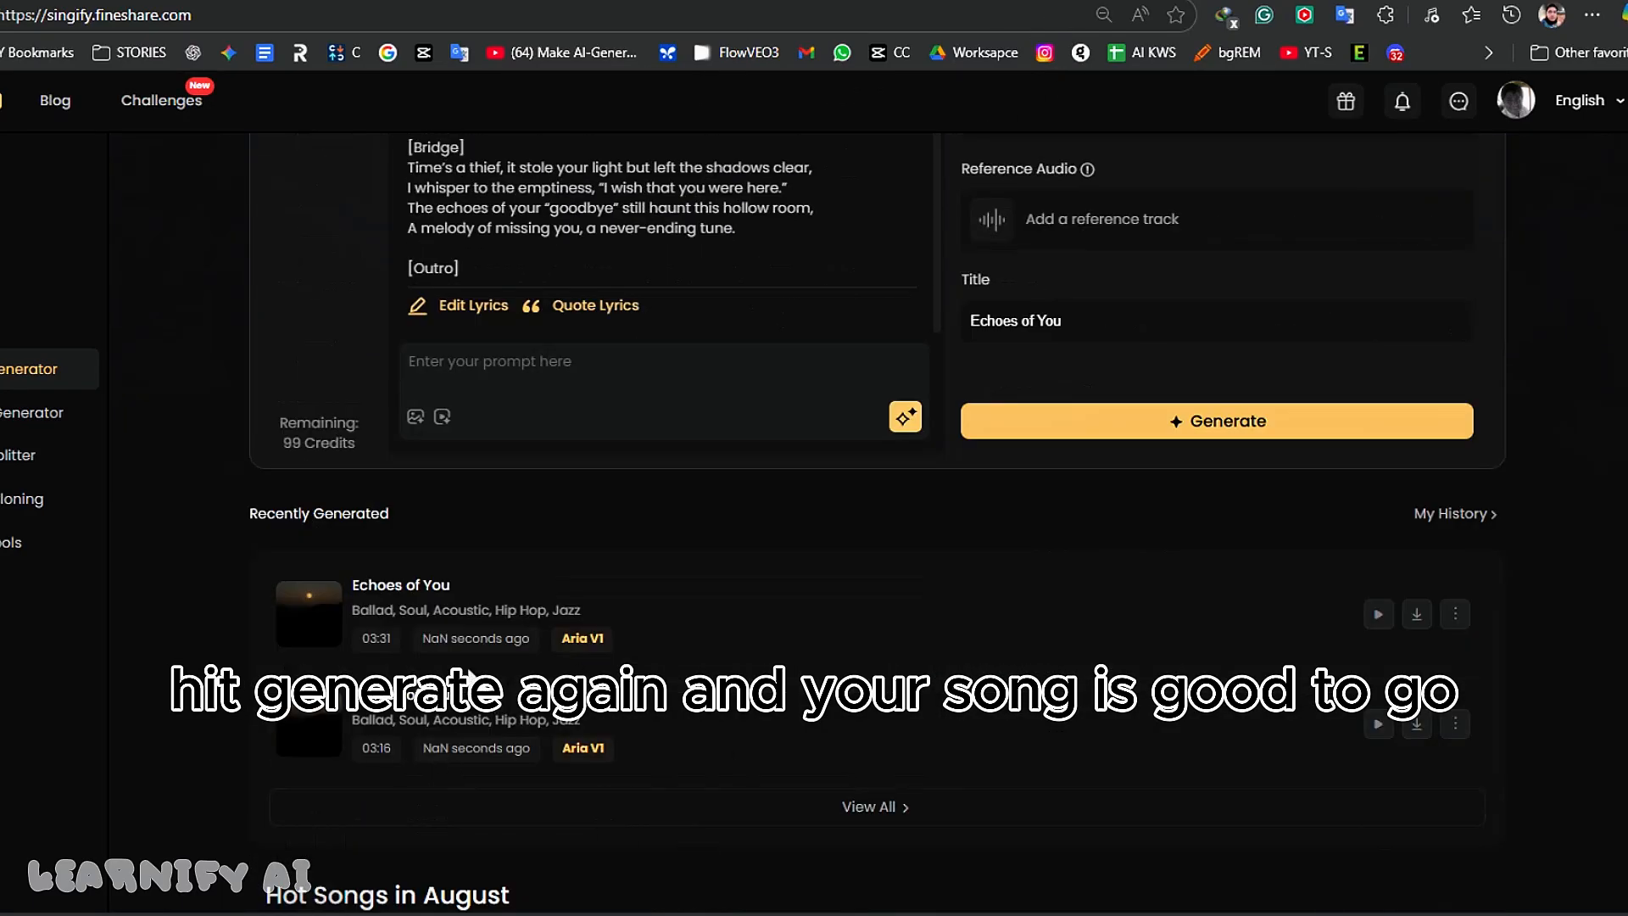
- Play the first generated version of "Echoes of You", skip ahead twice to sample it, and pause it
{"action": "left_click", "coordinate": [1378, 613]}
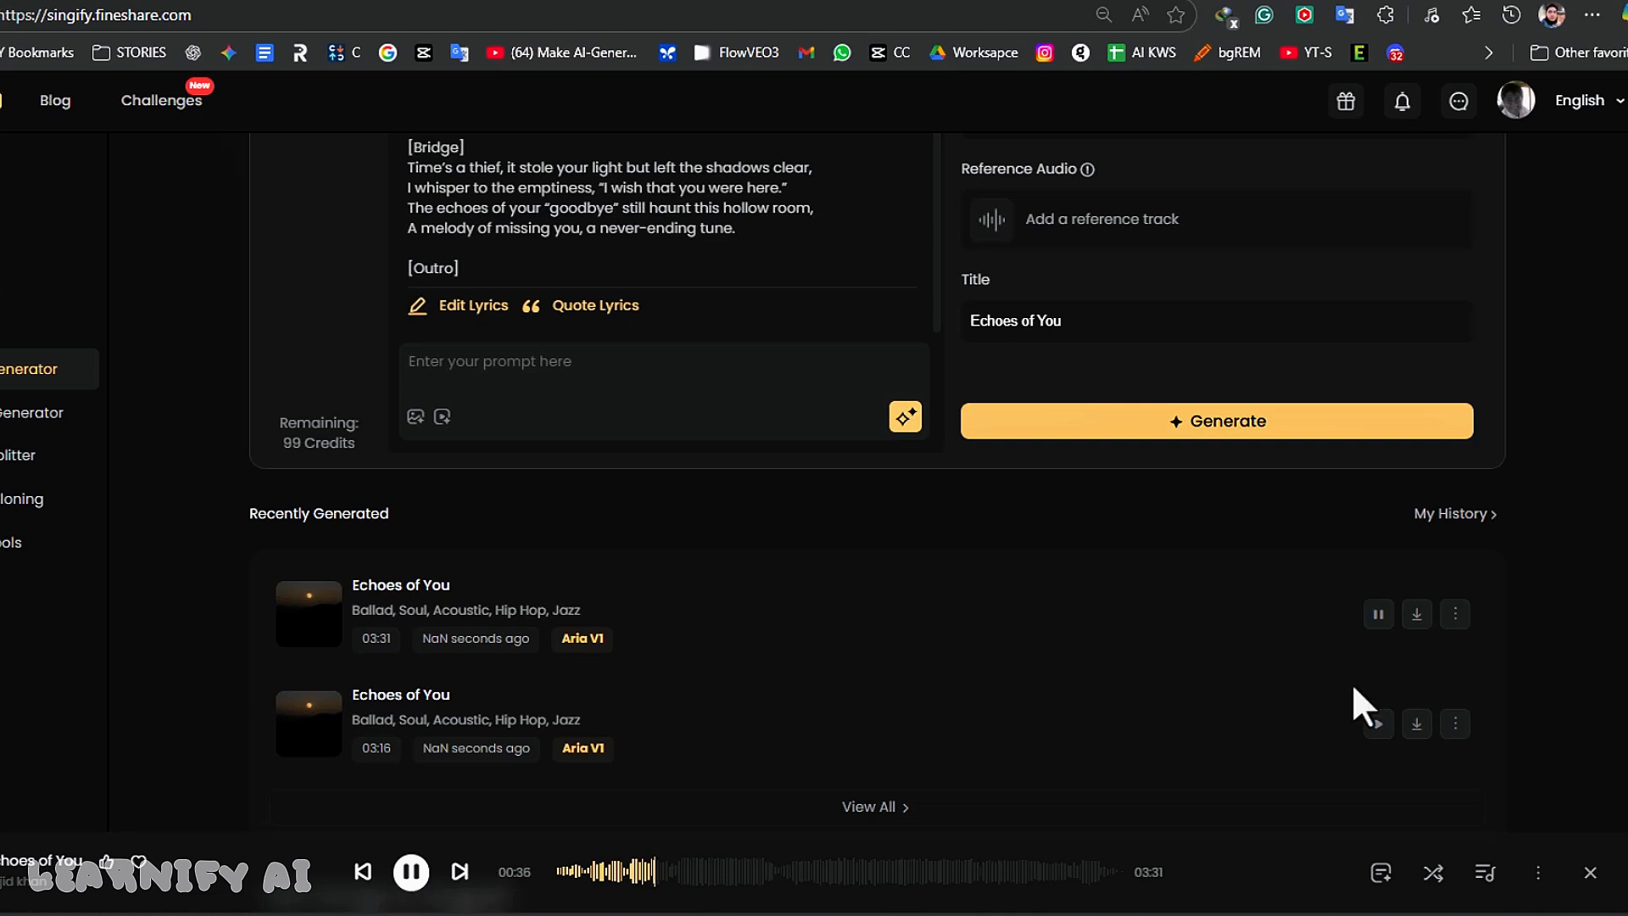
{"action": "left_click", "coordinate": [675, 882]}
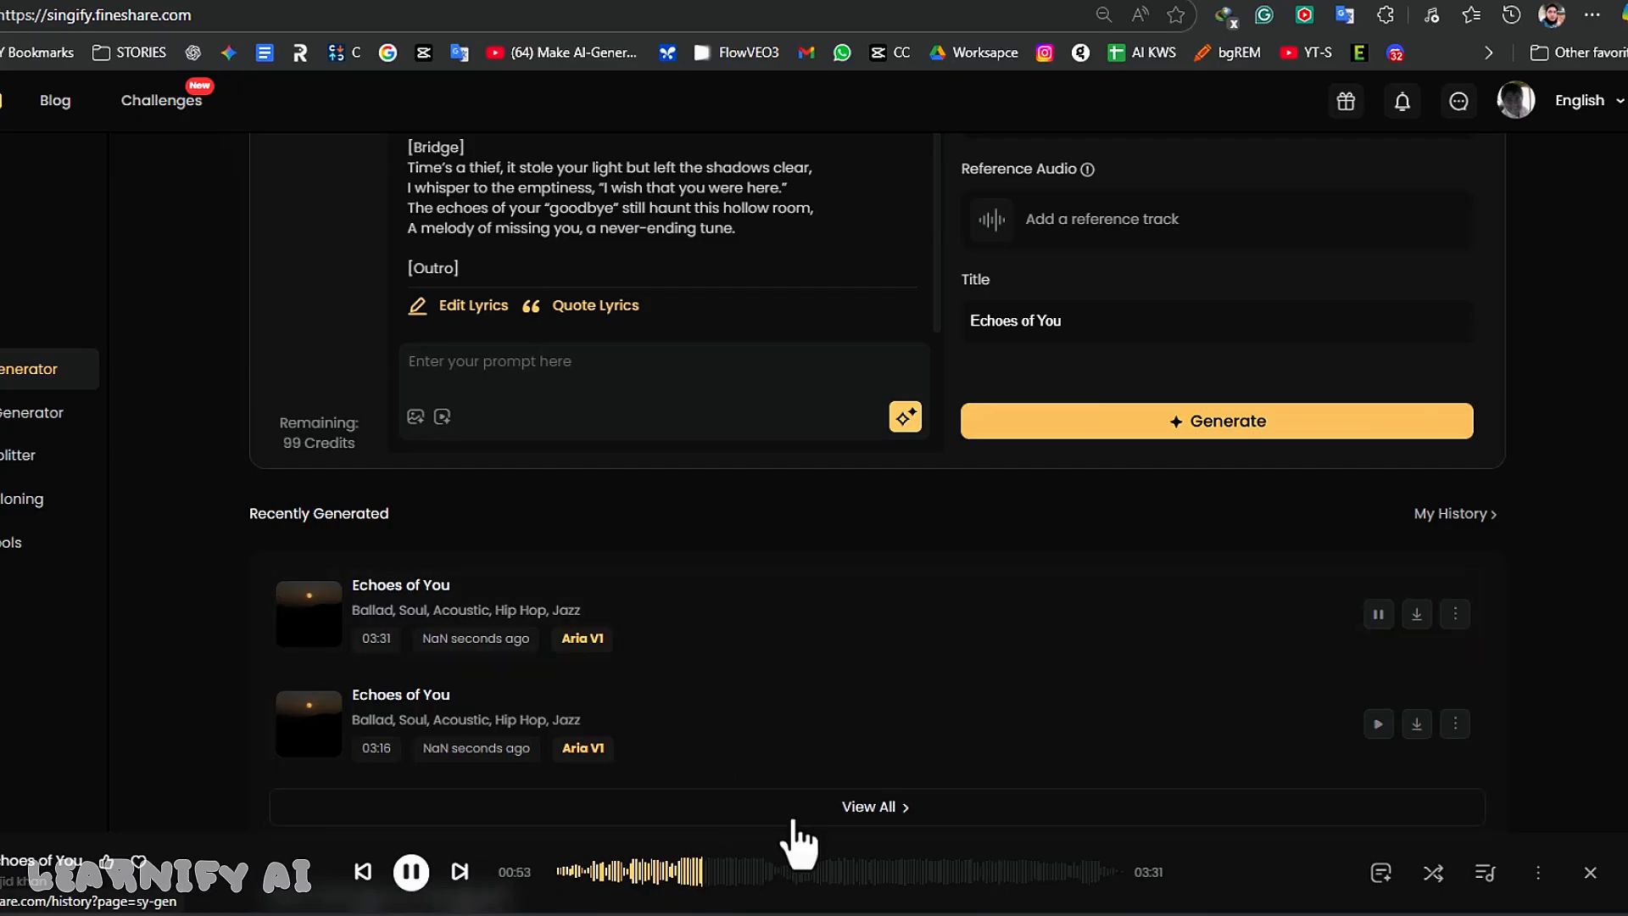
{"action": "left_click", "coordinate": [780, 871]}
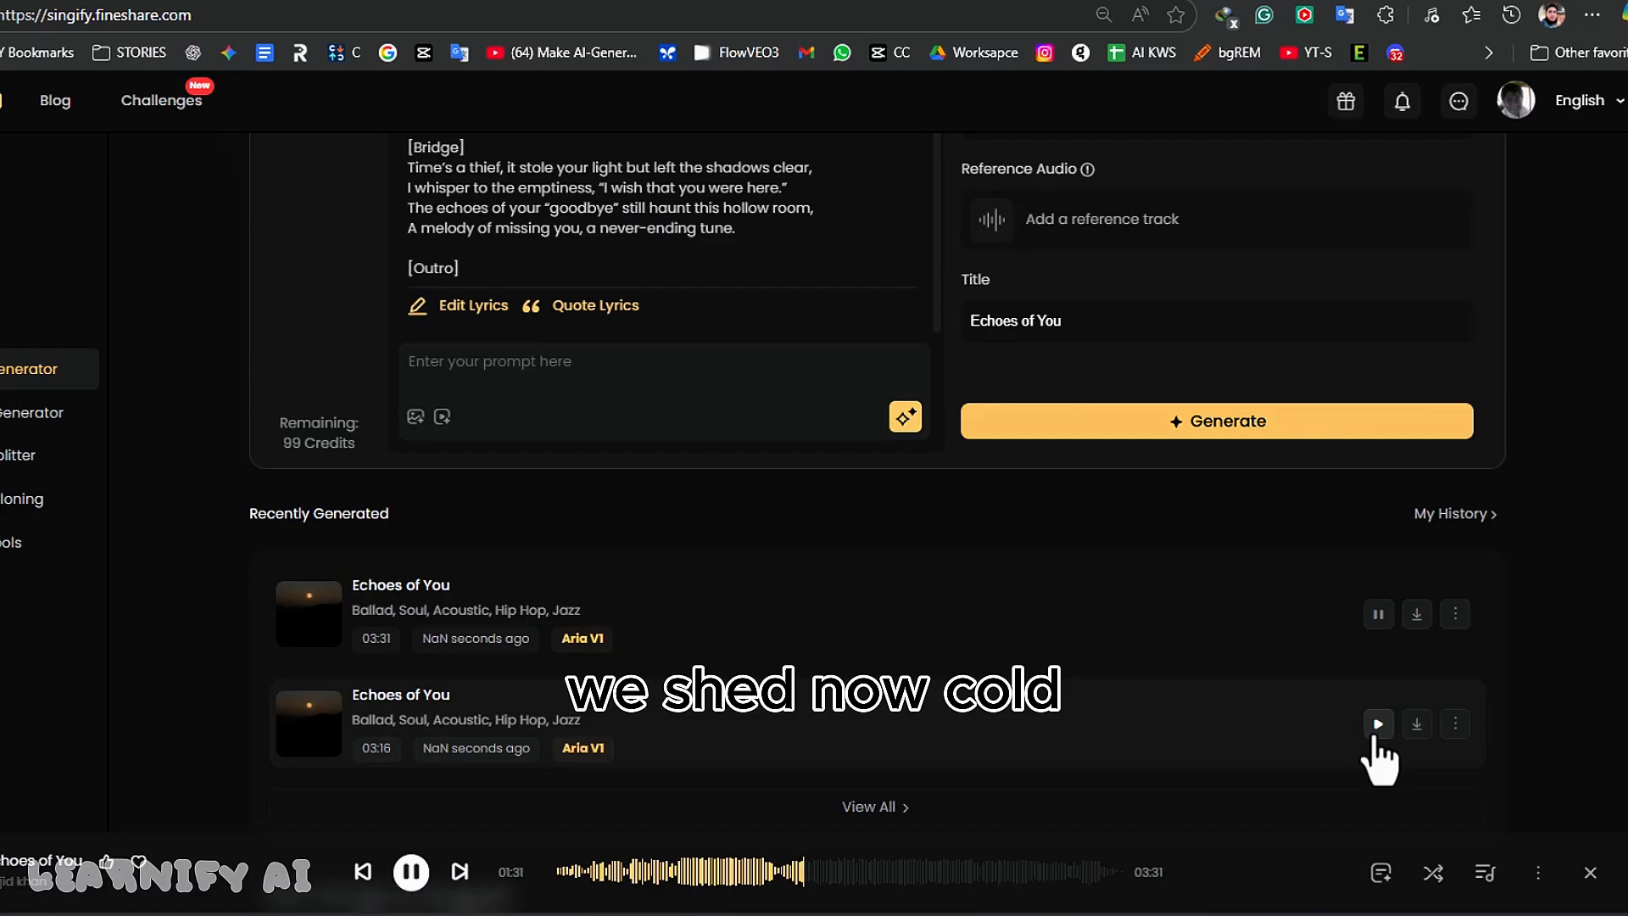
{"action": "left_click", "coordinate": [1377, 613]}
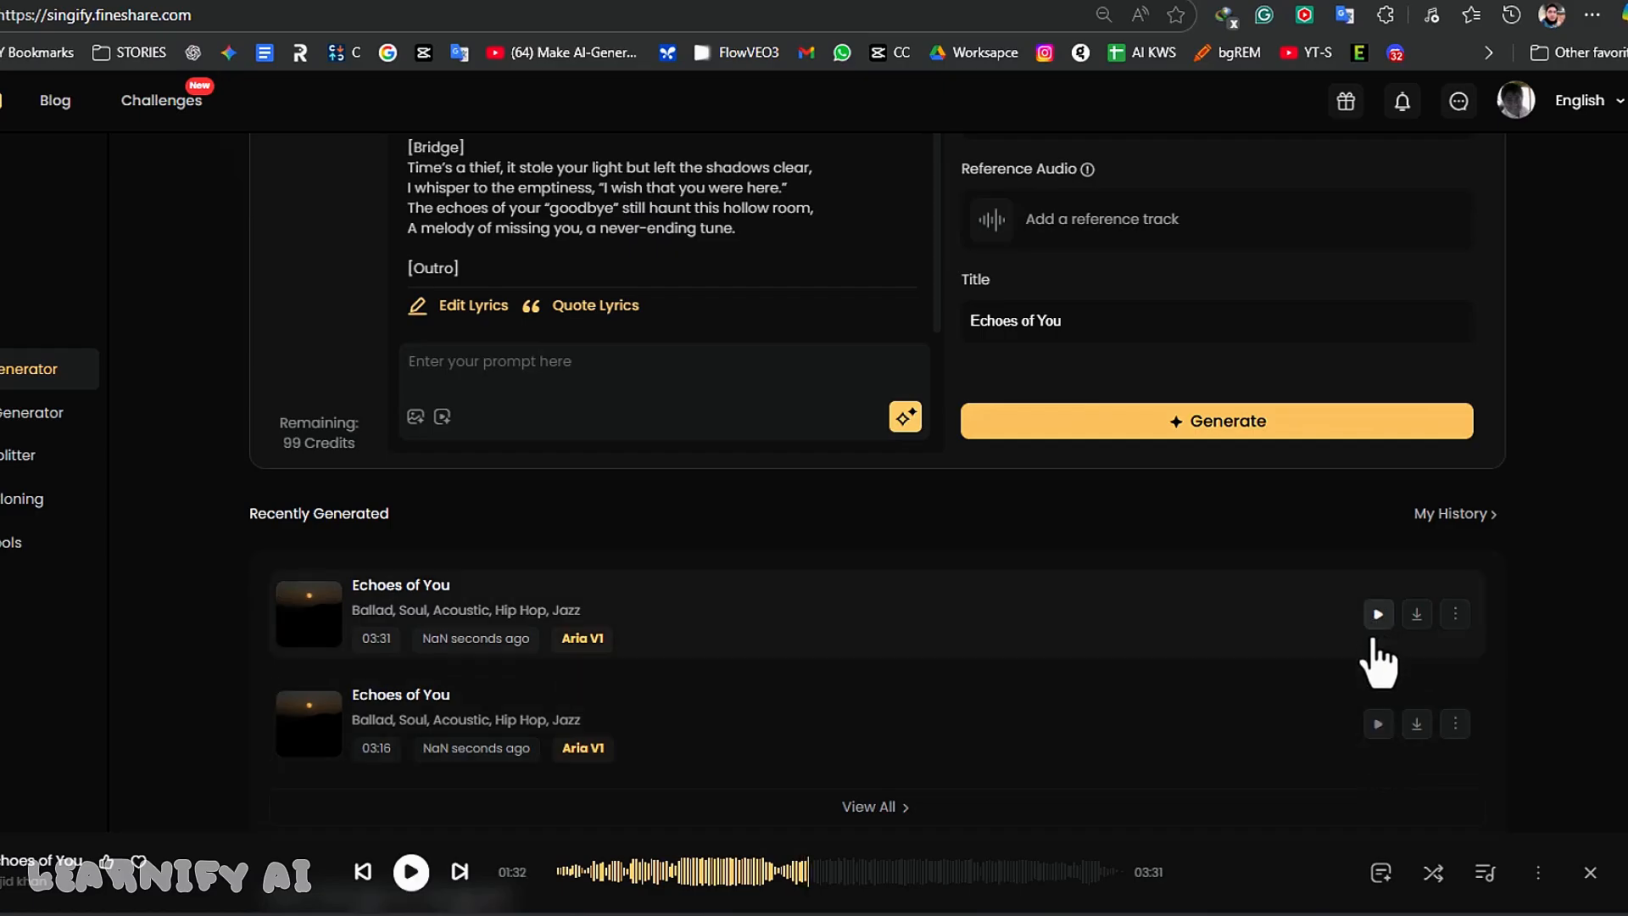
- Play the second generated version of "Echoes of You" and skip ahead through it to sample several parts
{"action": "left_click", "coordinate": [1377, 726]}
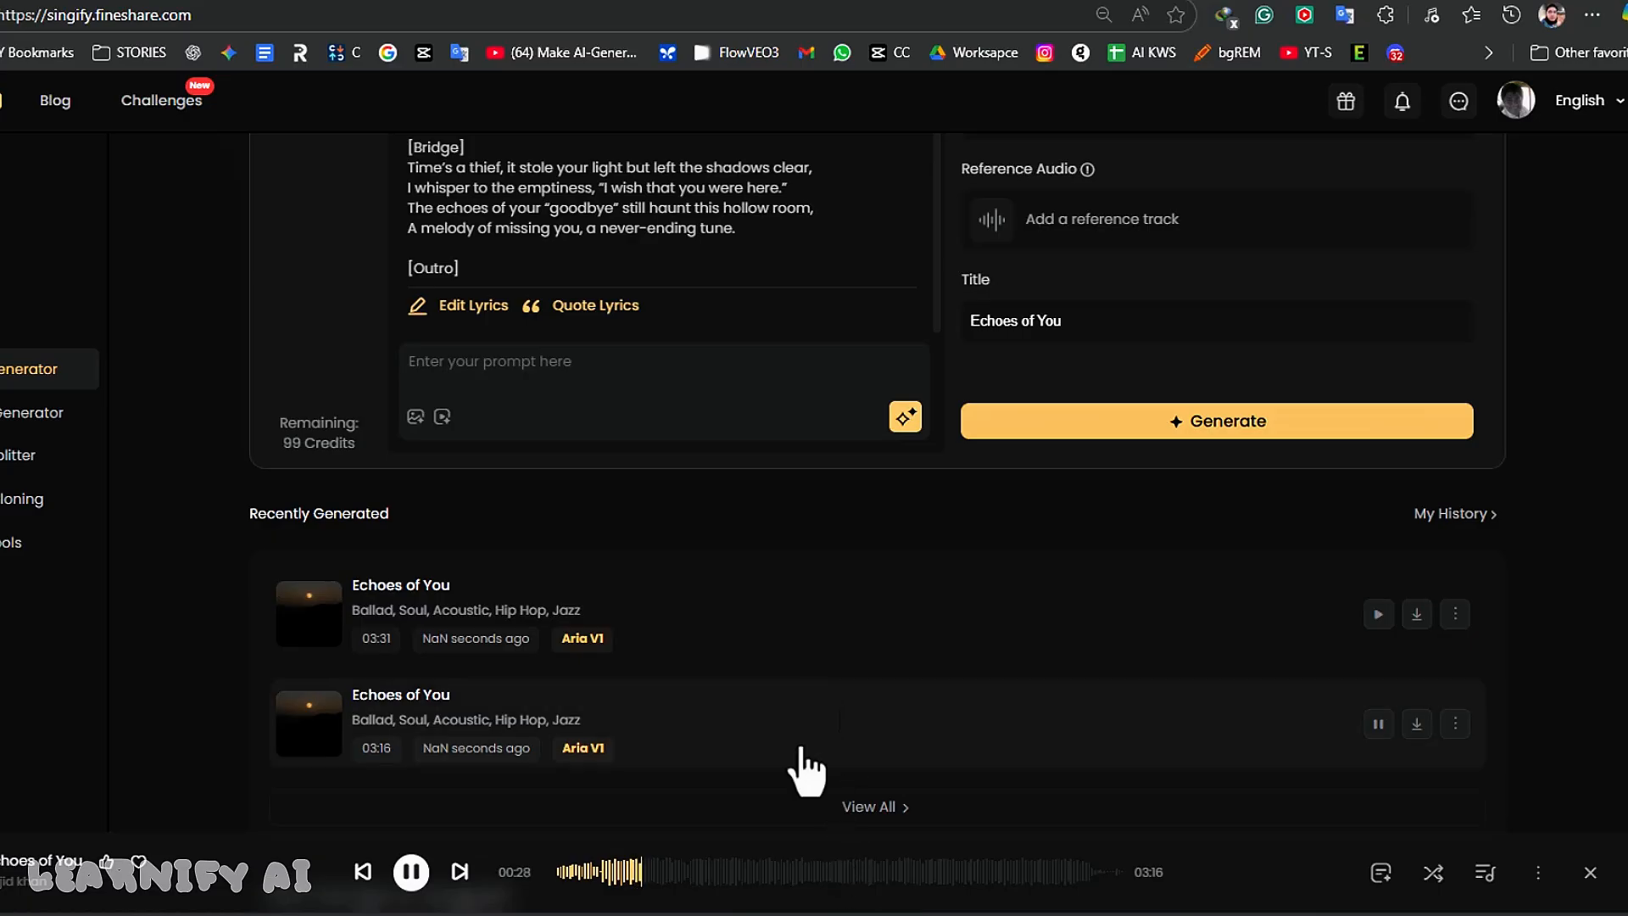
{"action": "left_click", "coordinate": [713, 882]}
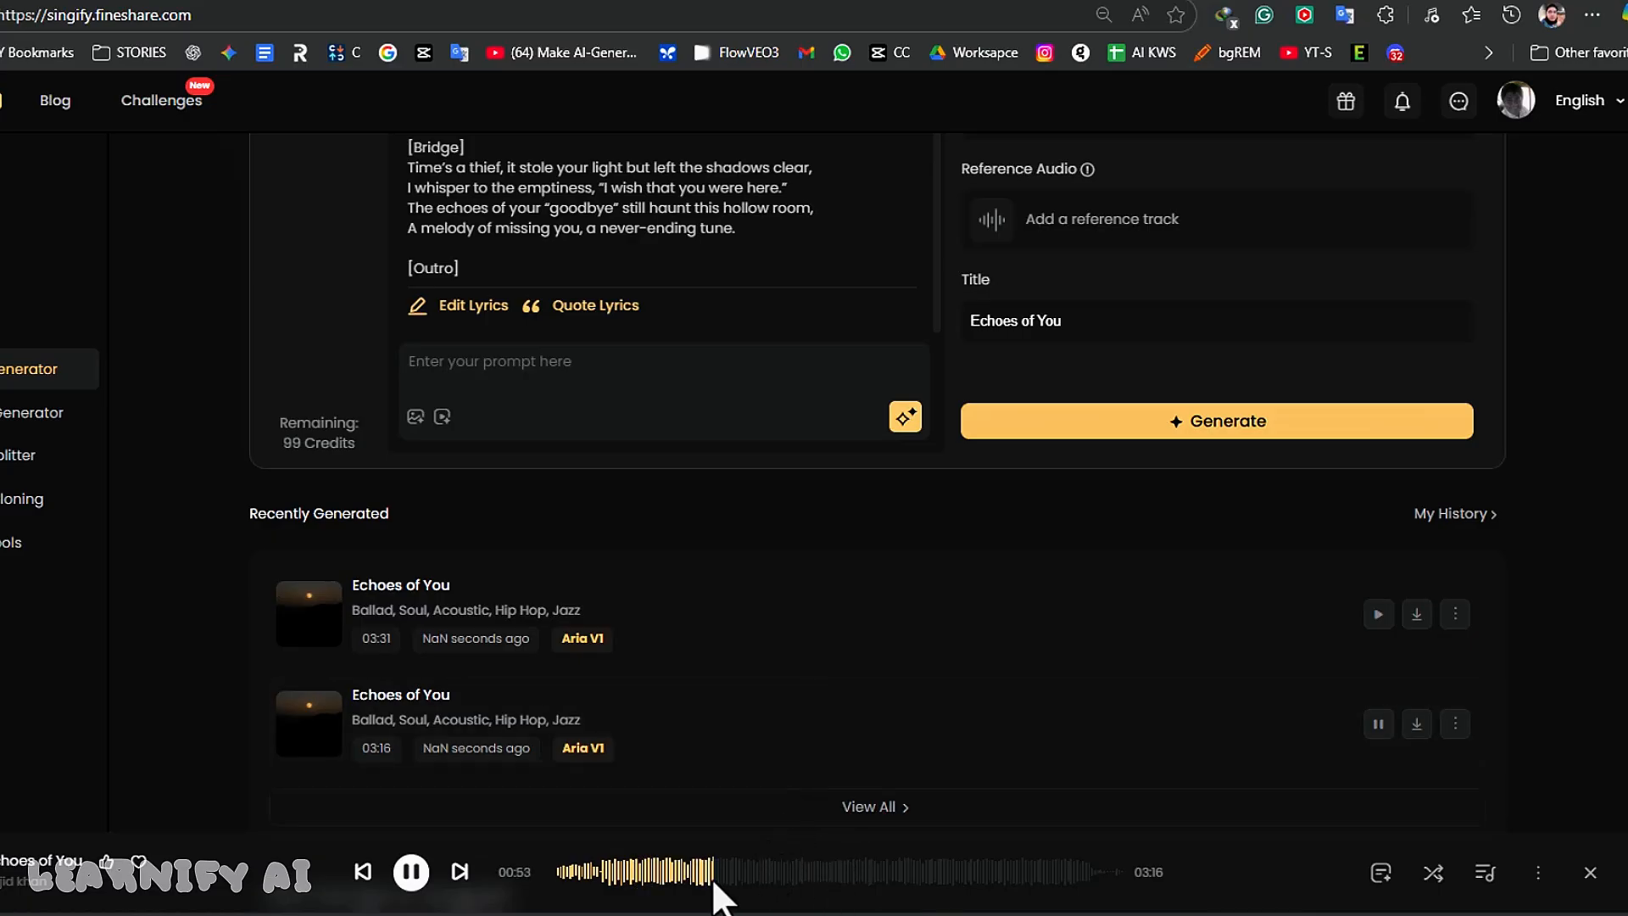
{"action": "left_click", "coordinate": [876, 882]}
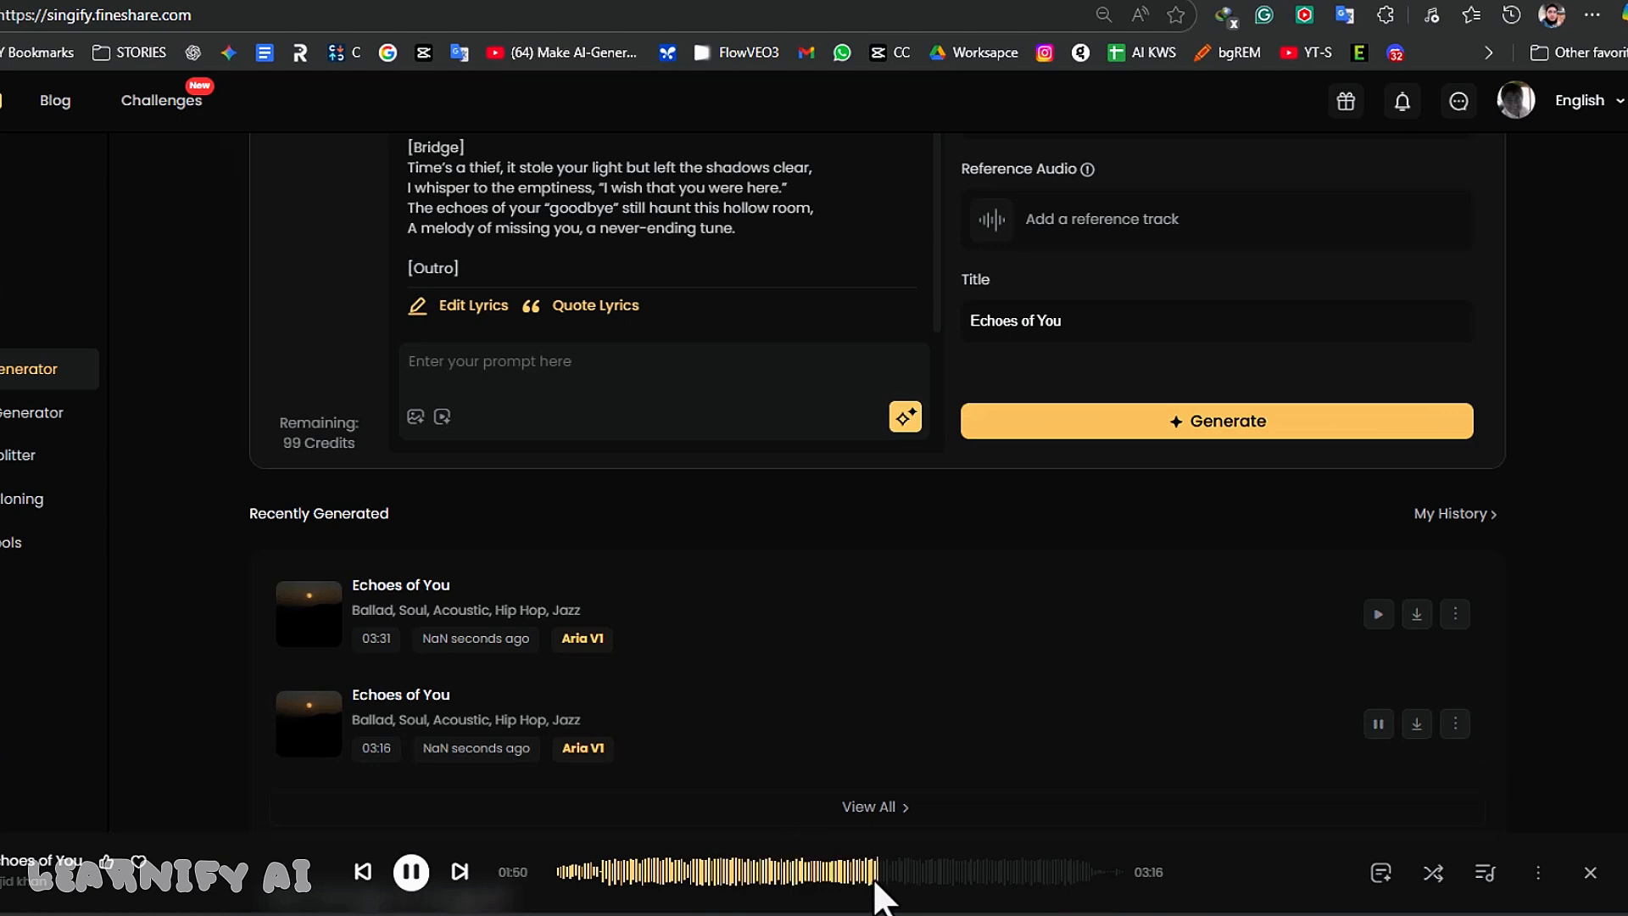
{"action": "left_click", "coordinate": [998, 881]}
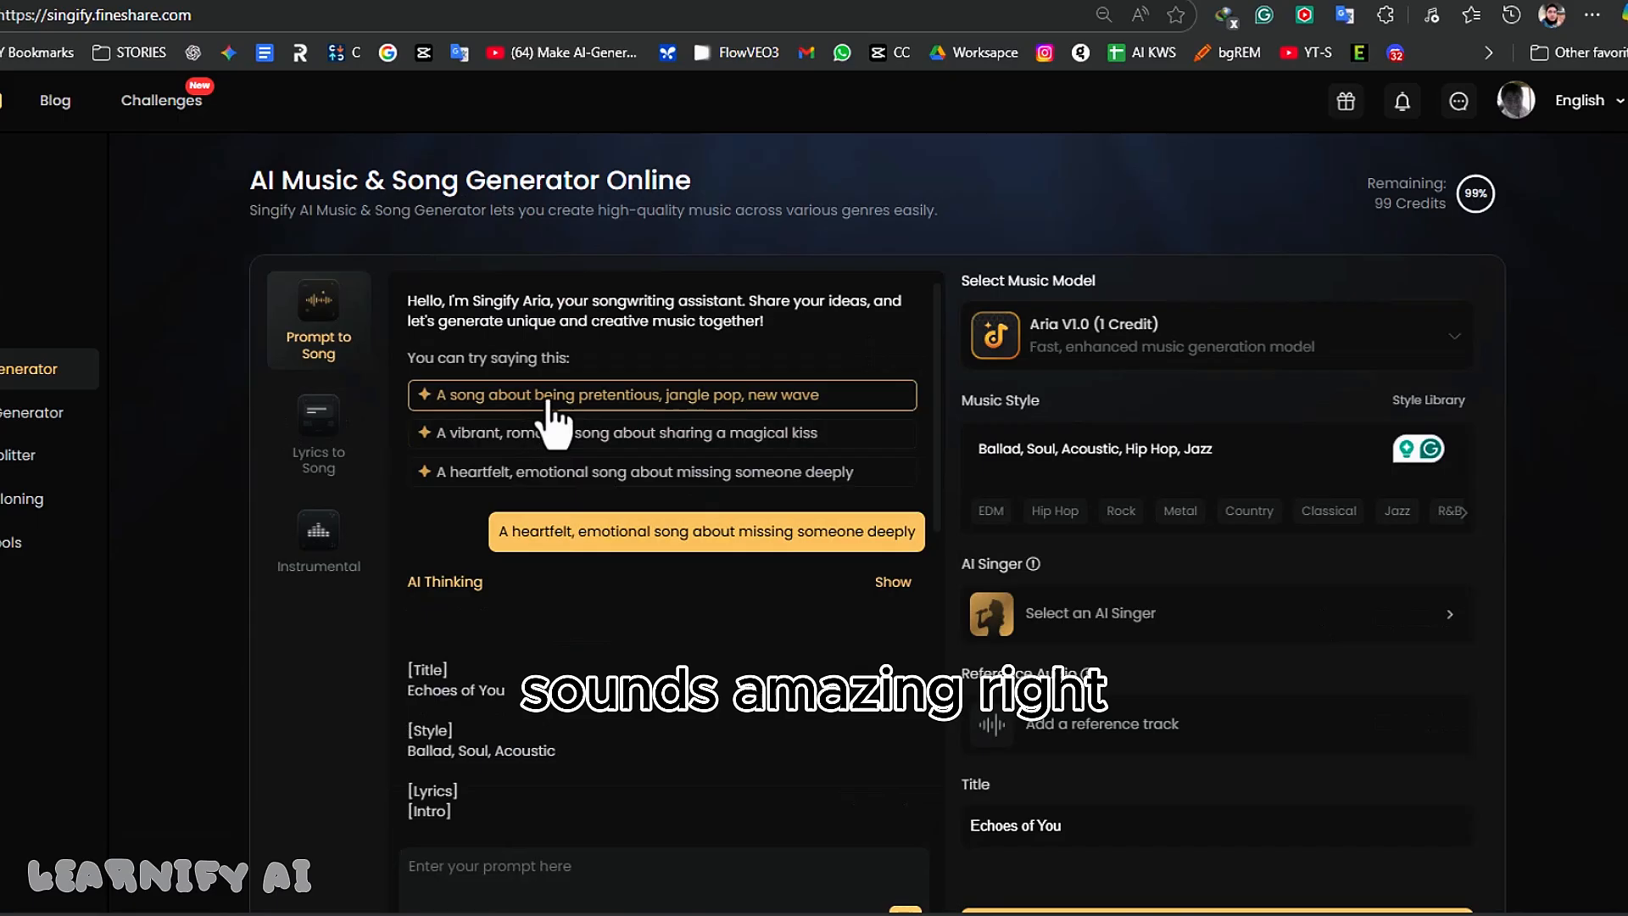
- Generate lyrics from the suggestion "A vibrant, romantic song about sharing a magical kiss" and add Hip Hop, Classical and Jazz to the music style
{"action": "left_click", "coordinate": [628, 432]}
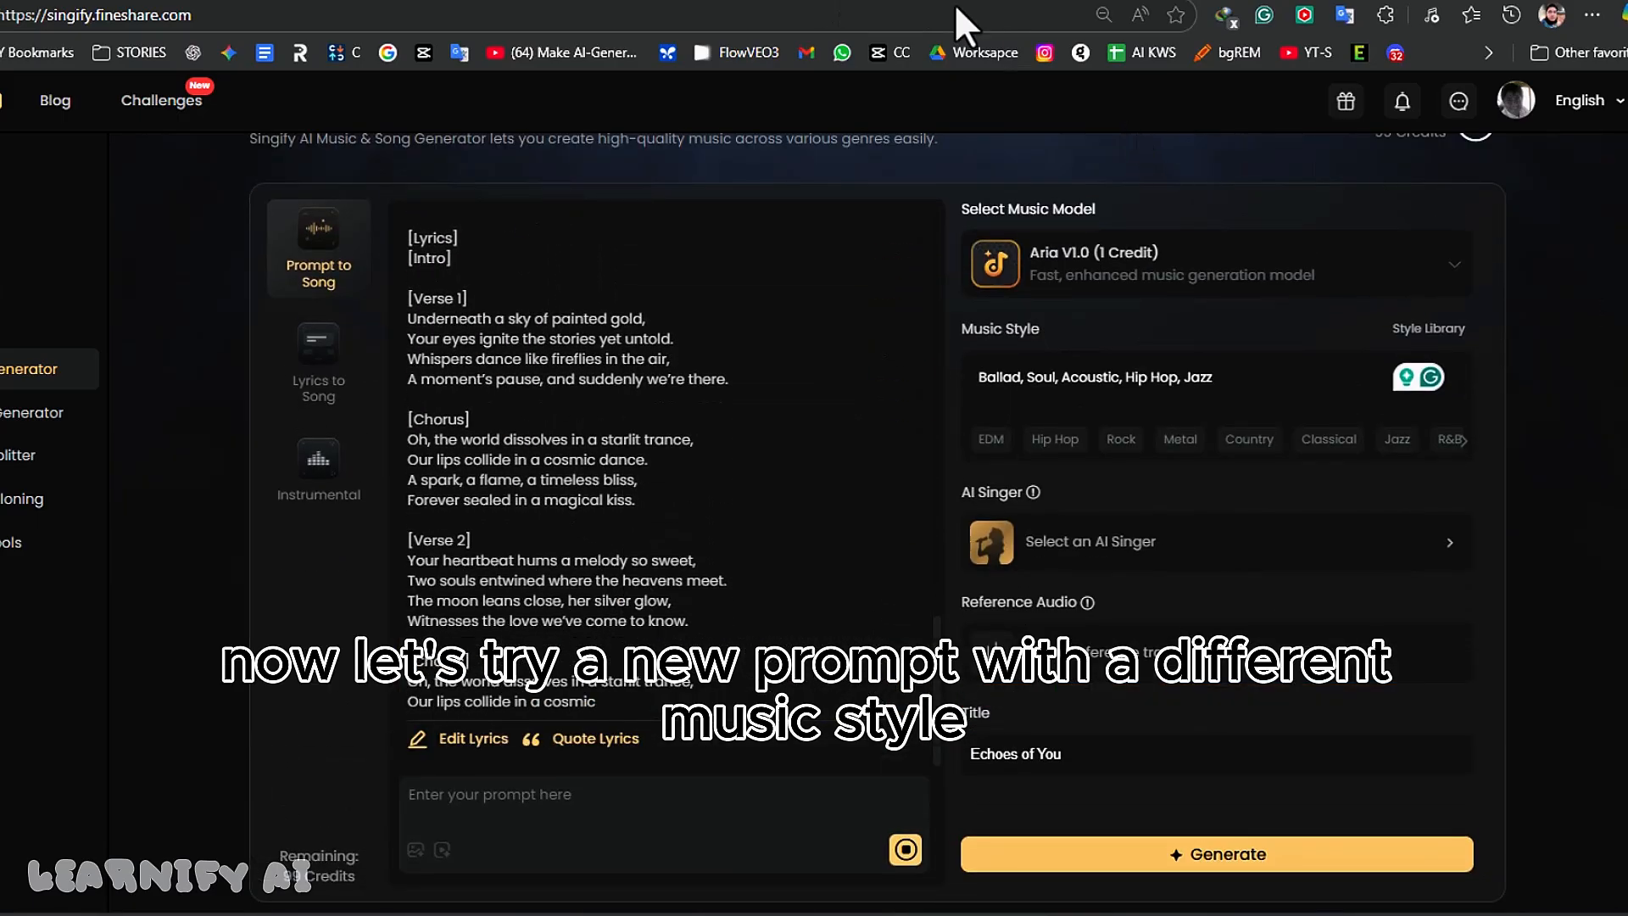
{"action": "left_click", "coordinate": [1055, 438]}
{"action": "left_click", "coordinate": [1328, 438]}
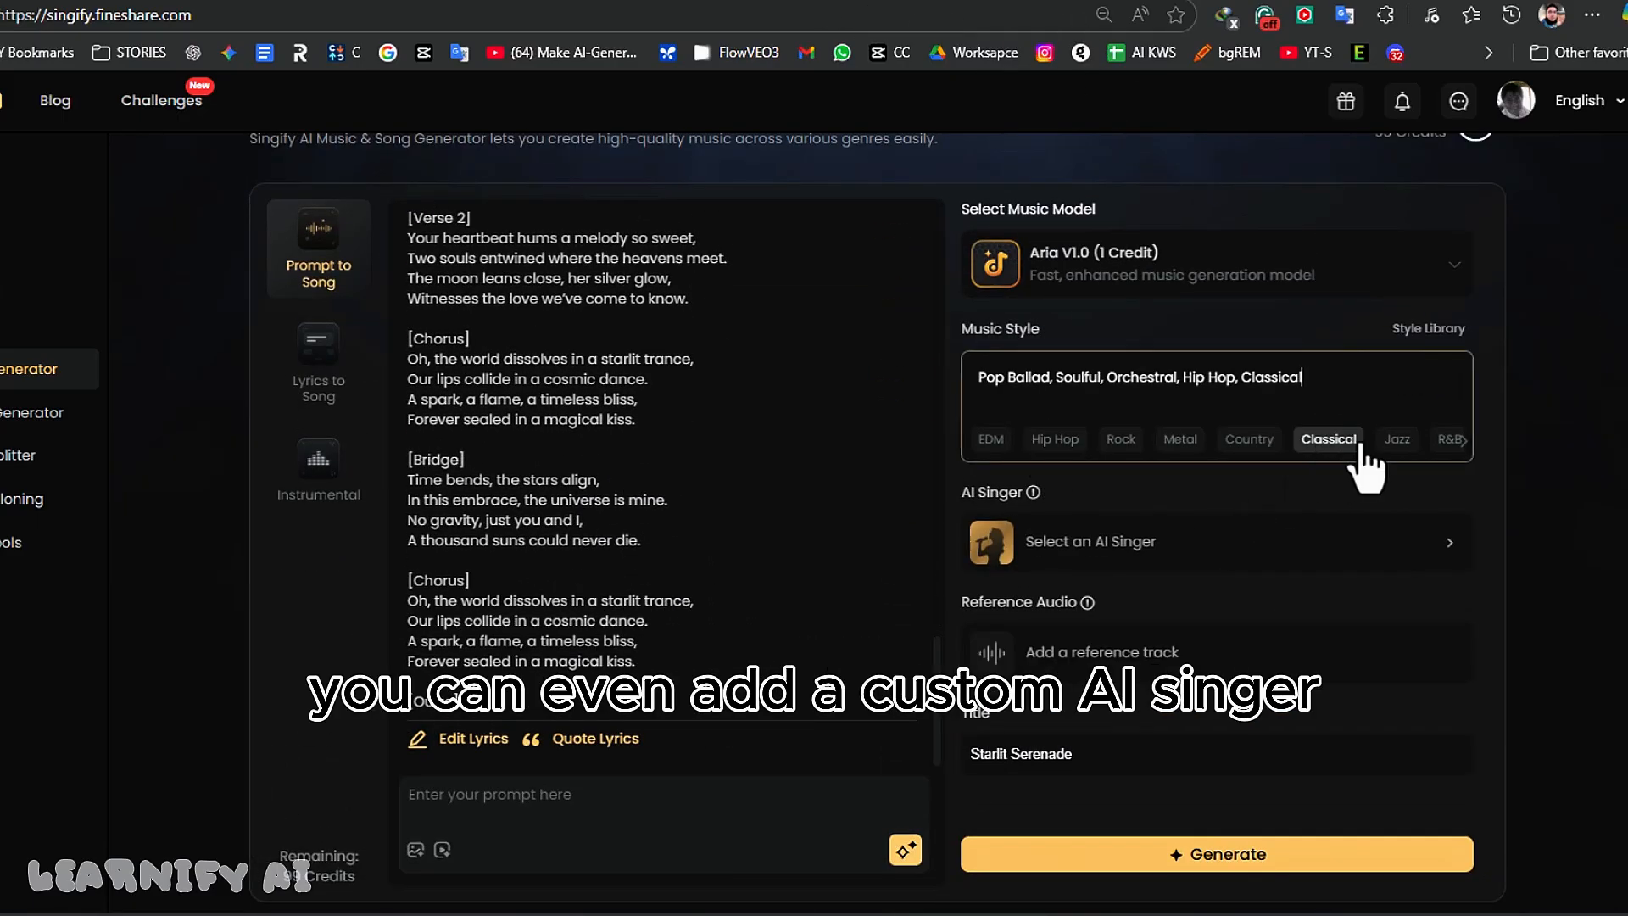
{"action": "left_click", "coordinate": [1397, 439]}
- Choose Ellie Rae from the singer library as the AI singer and generate the song "Starlit Serenade"
{"action": "left_click", "coordinate": [1308, 542]}
{"action": "scroll", "coordinate": [1015, 530], "scroll_direction": "down", "scroll_amount": 4}
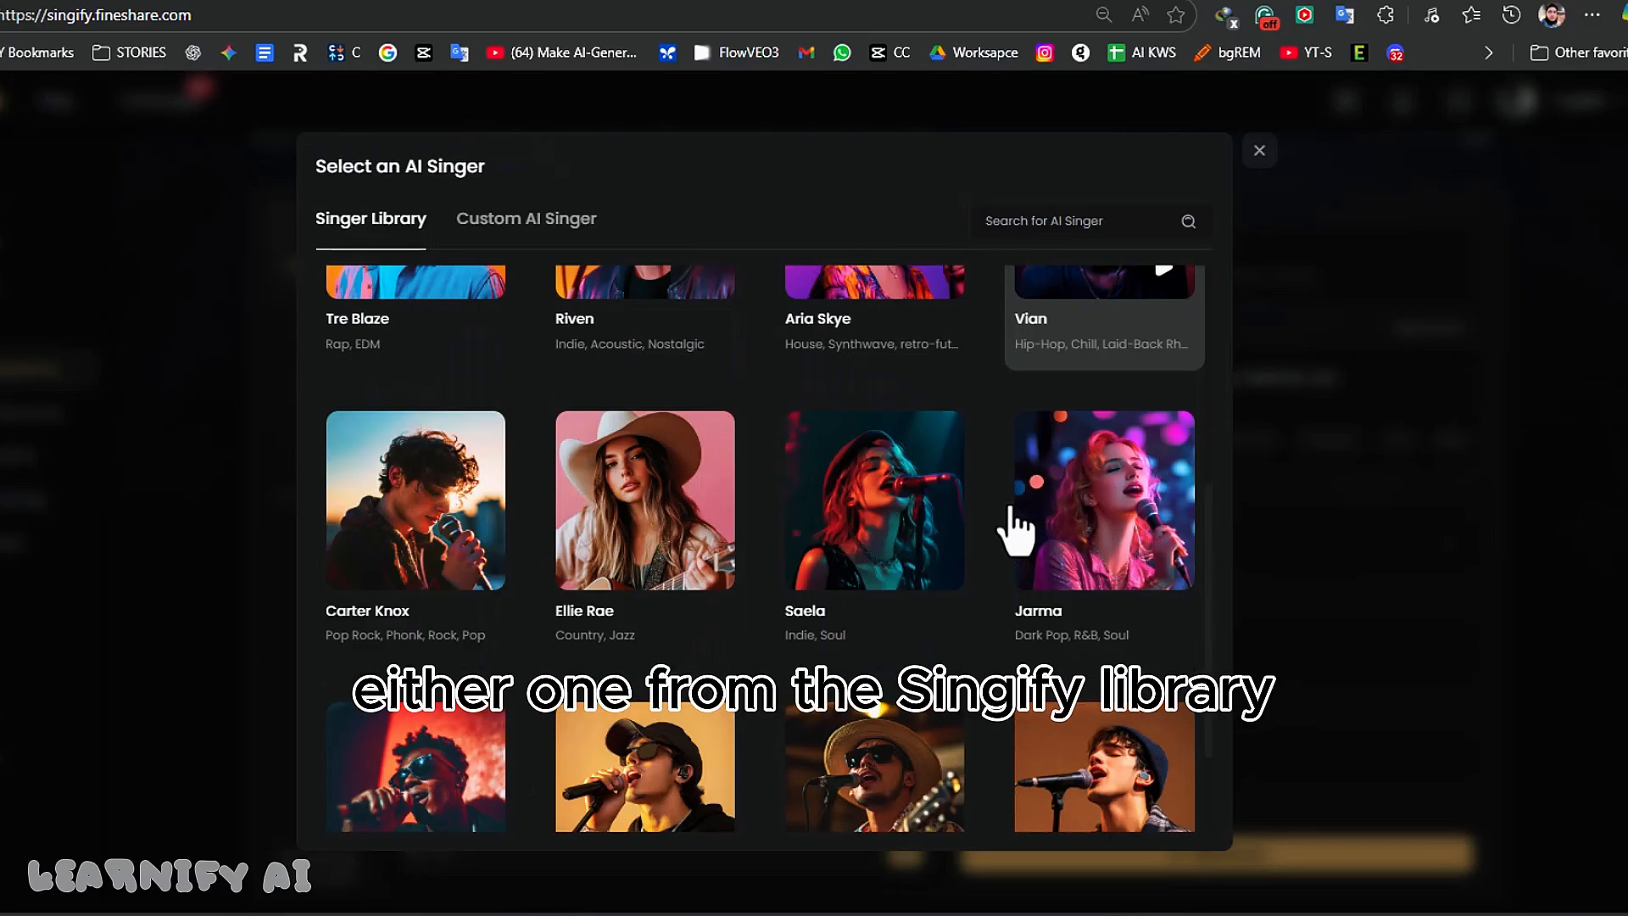
{"action": "scroll", "coordinate": [1014, 529], "scroll_direction": "down", "scroll_amount": 2}
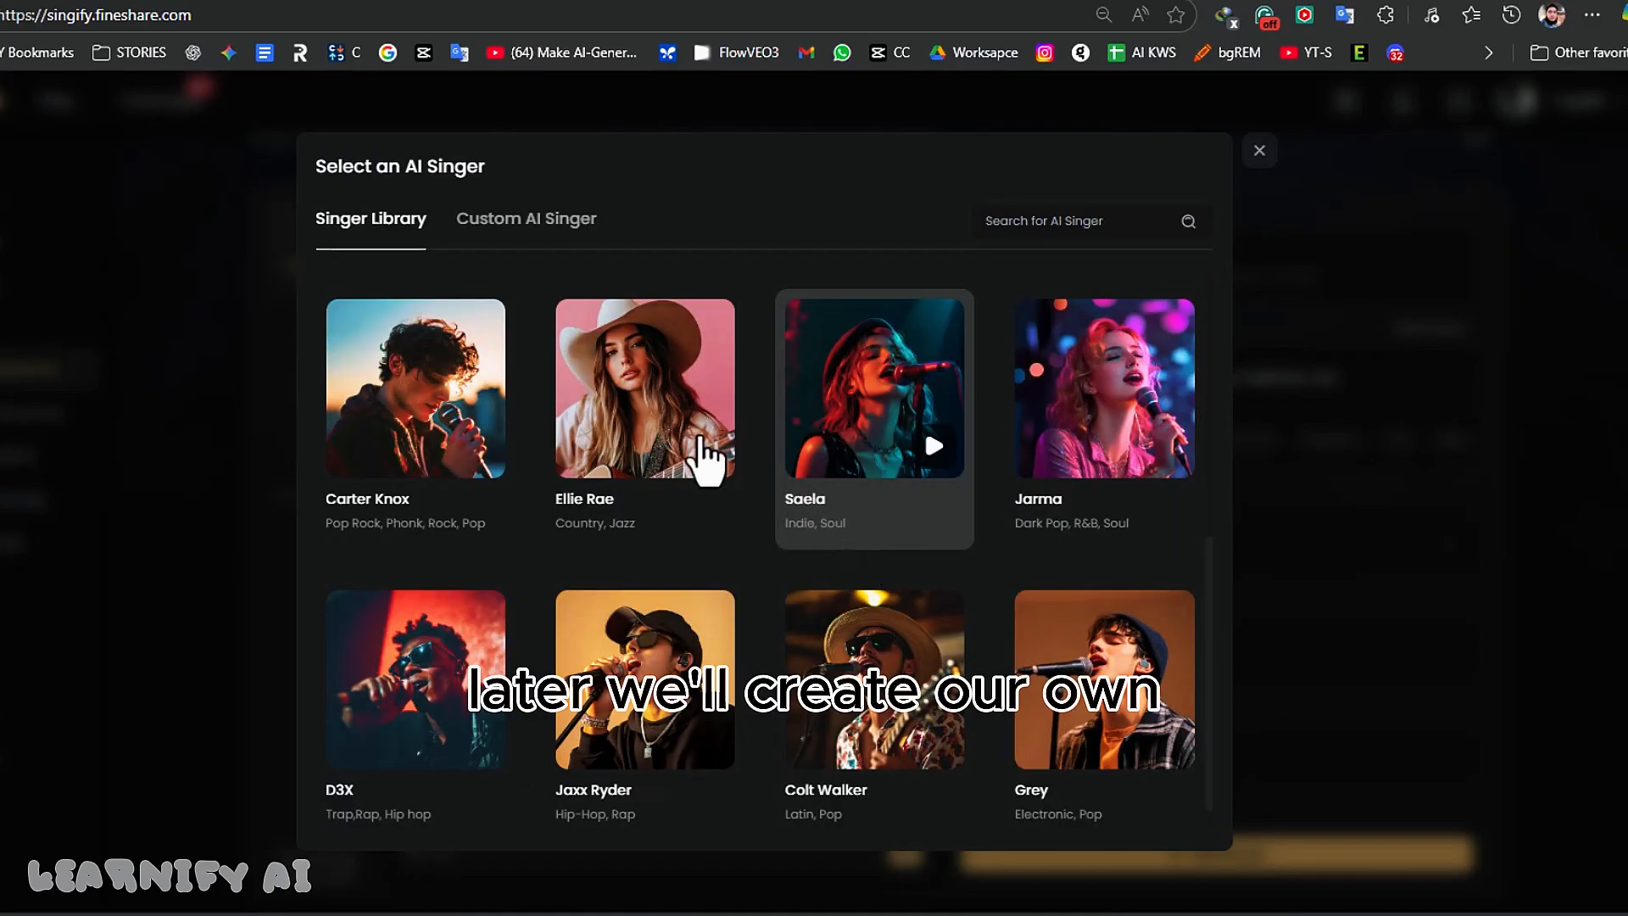
{"action": "left_click", "coordinate": [606, 407]}
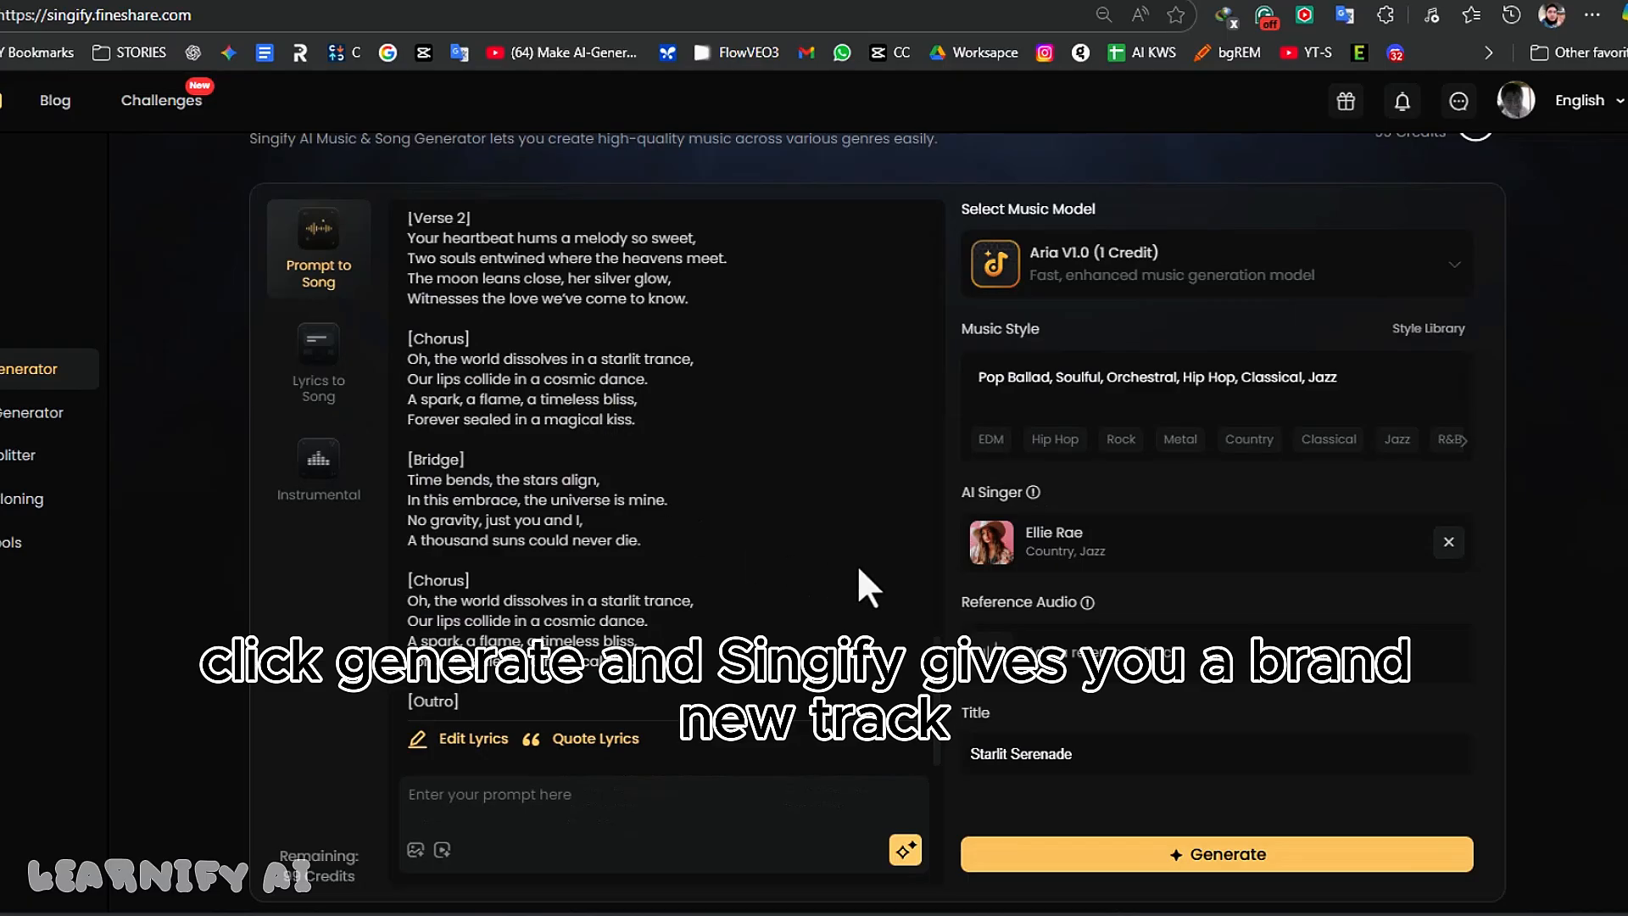
{"action": "left_click", "coordinate": [1111, 860]}
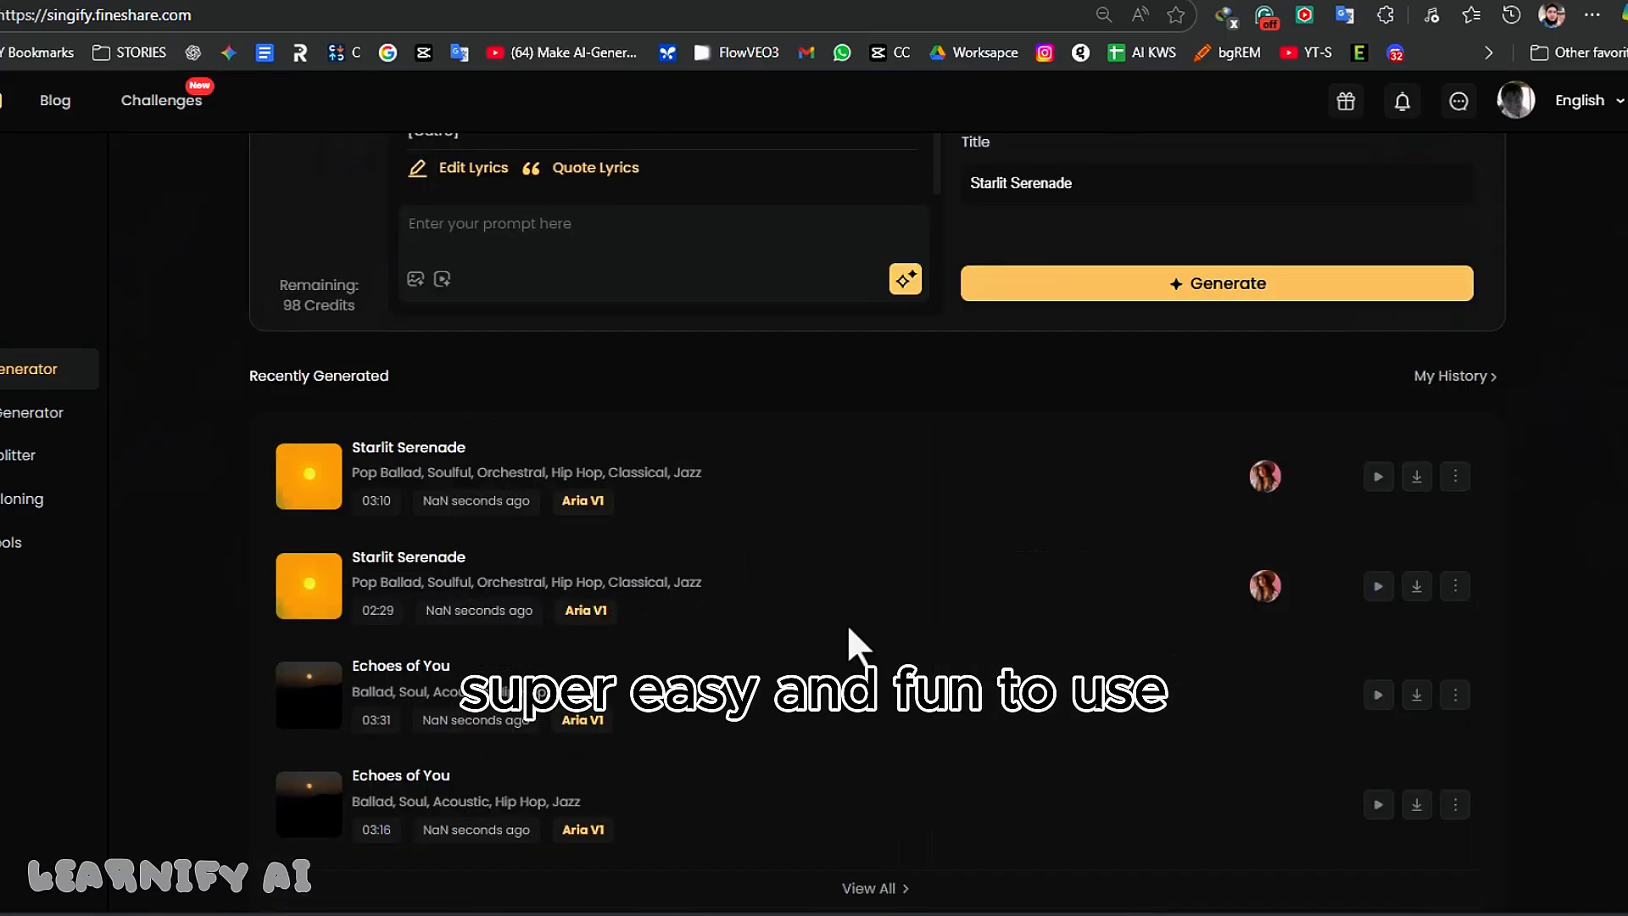
- Play the first generated version of "Starlit Serenade" and skip ahead twice to sample different parts
{"action": "left_click", "coordinate": [1378, 476]}
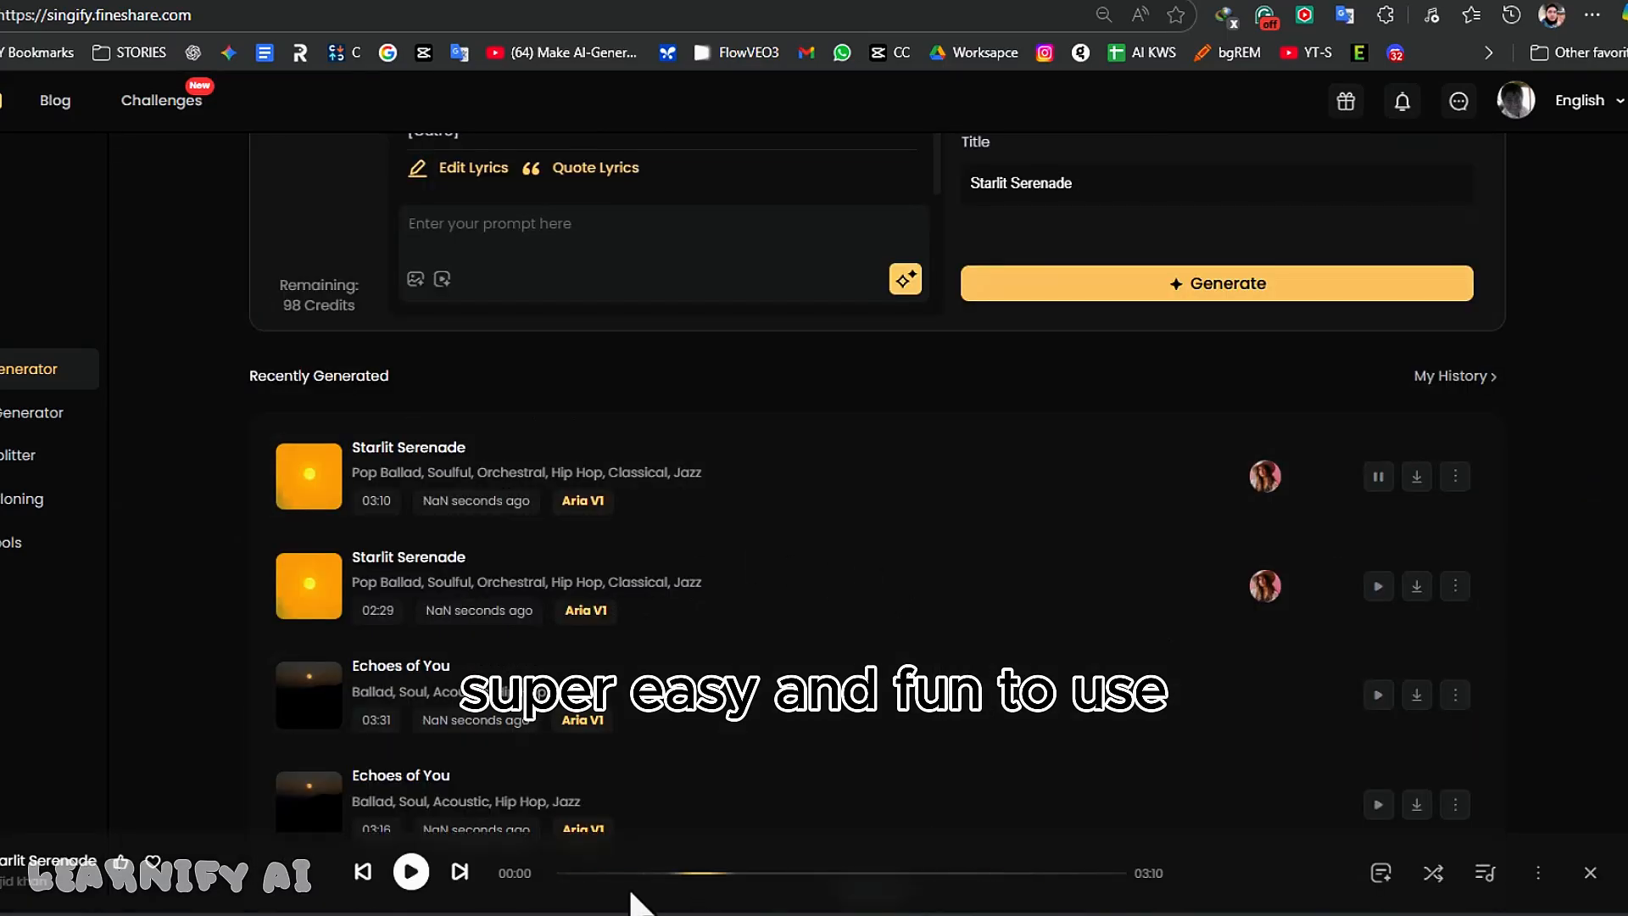
{"action": "left_click", "coordinate": [649, 874]}
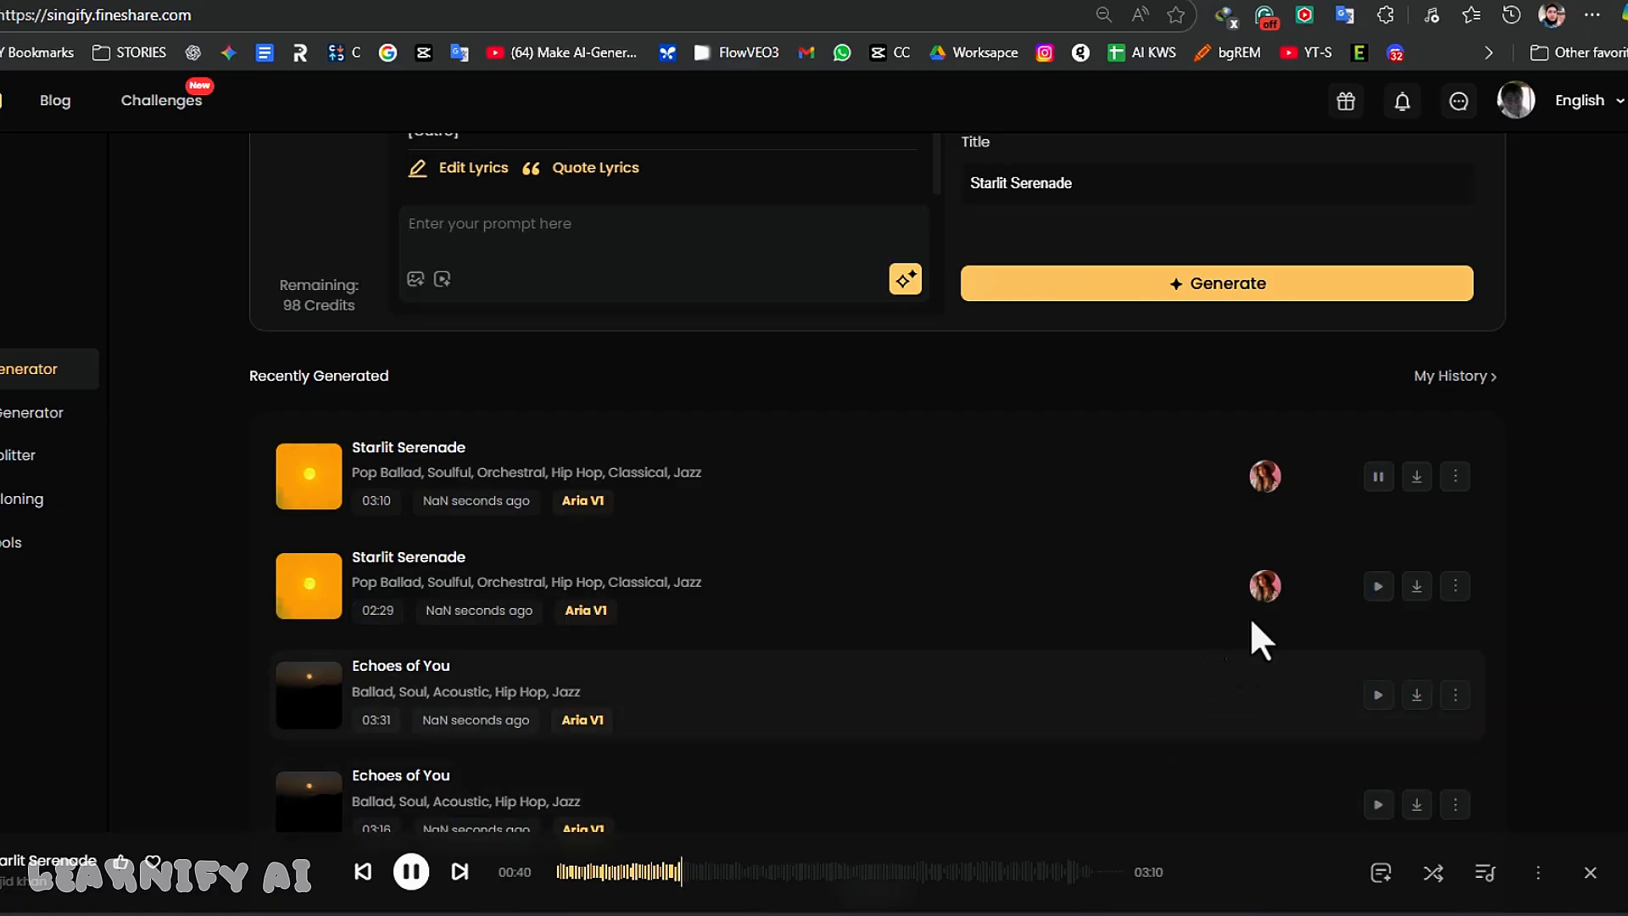
{"action": "left_click", "coordinate": [839, 871]}
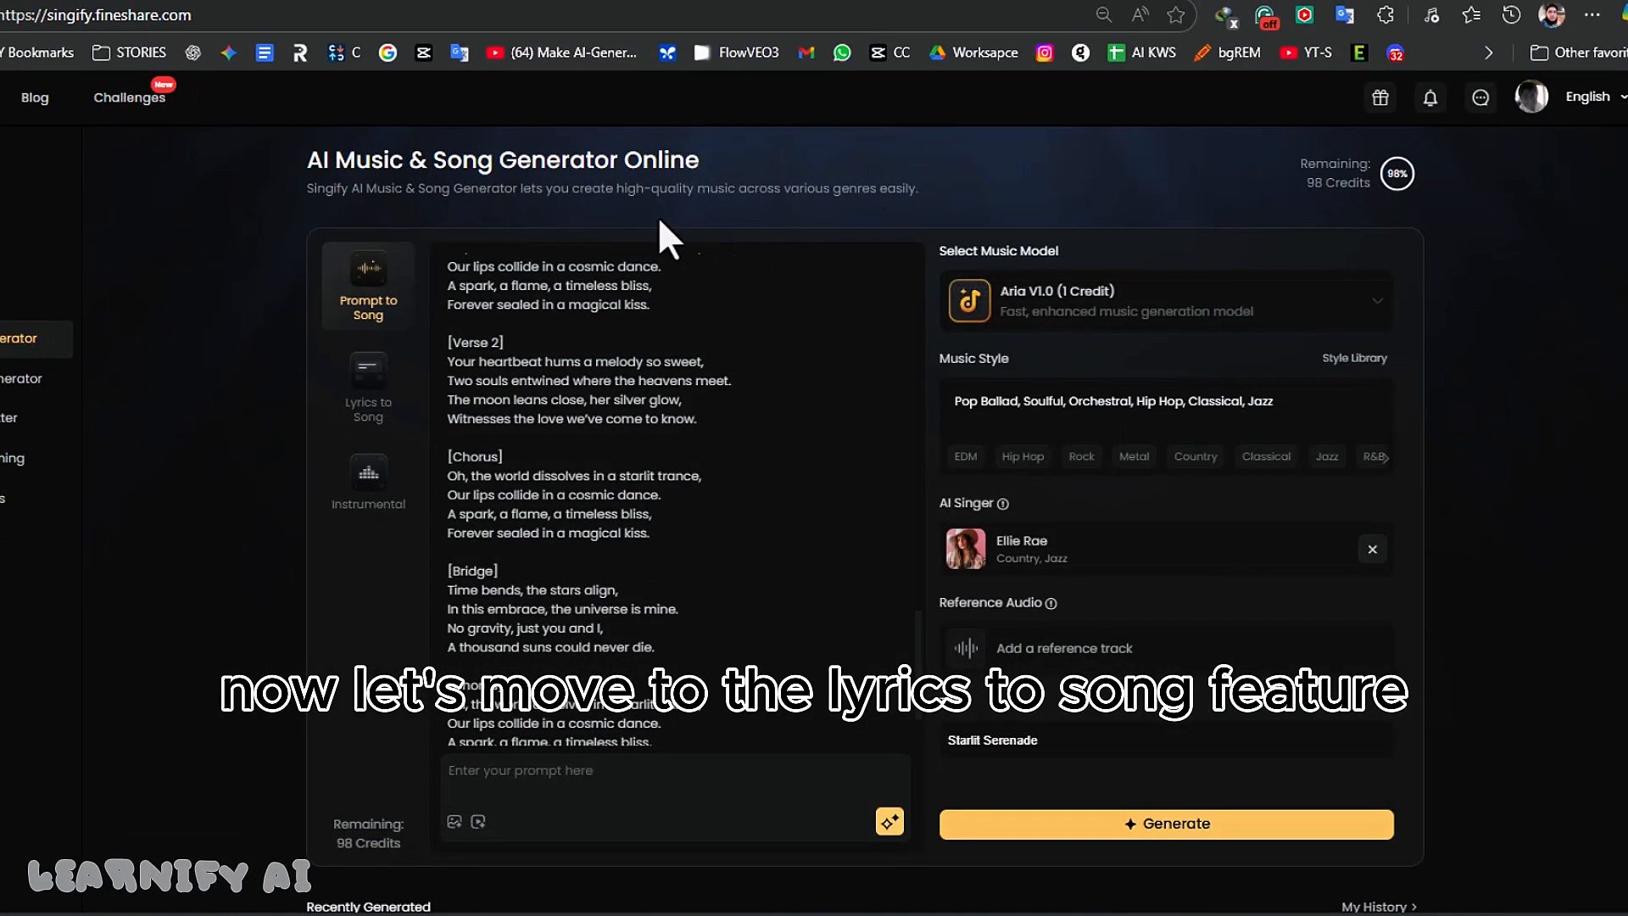
- Switch to creating a song from lyrics, paste the prepared beach lyrics, and select the Aria V2.0 music model
{"action": "left_click", "coordinate": [383, 391]}
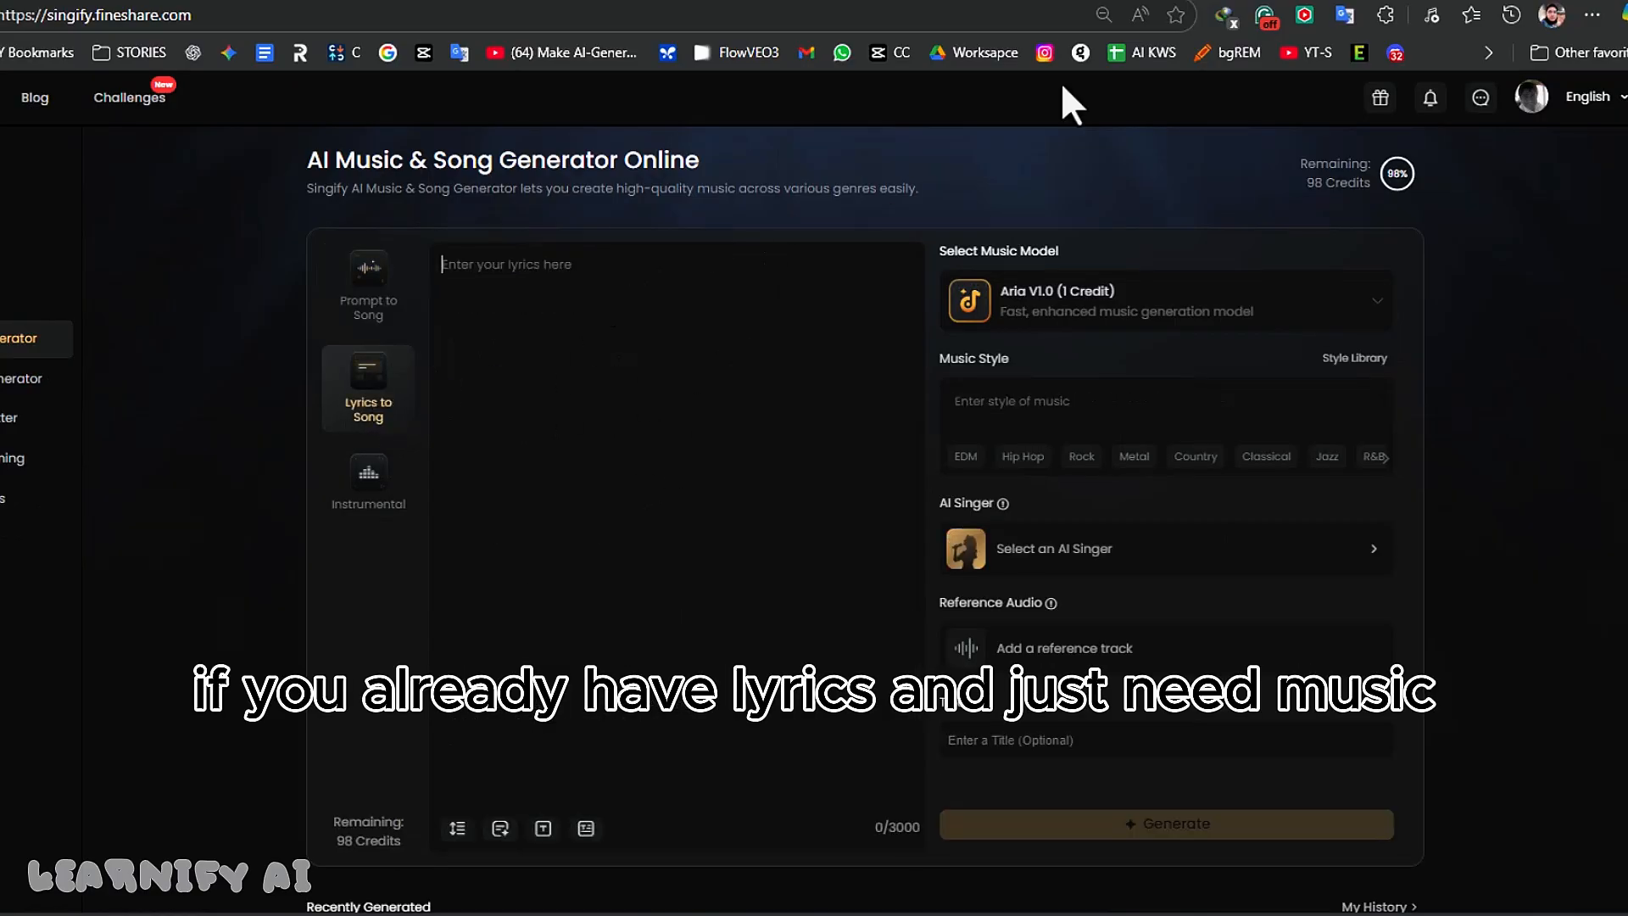
{"action": "left_click", "coordinate": [715, 305]}
{"action": "key", "text": "ctrl+v"}
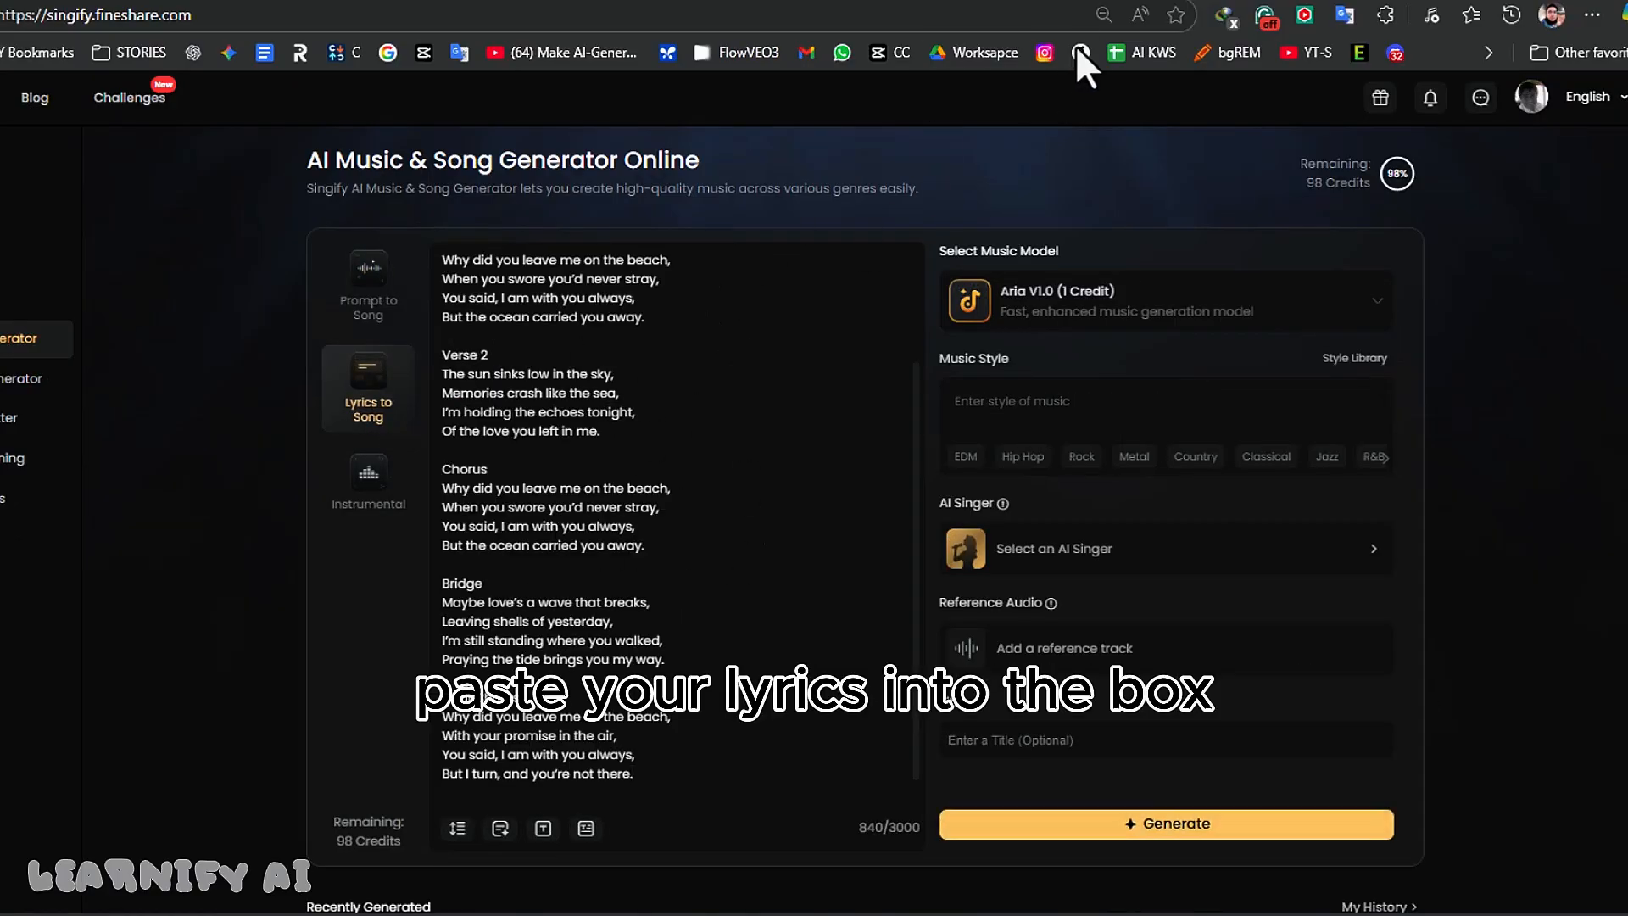
{"action": "left_click", "coordinate": [1070, 306]}
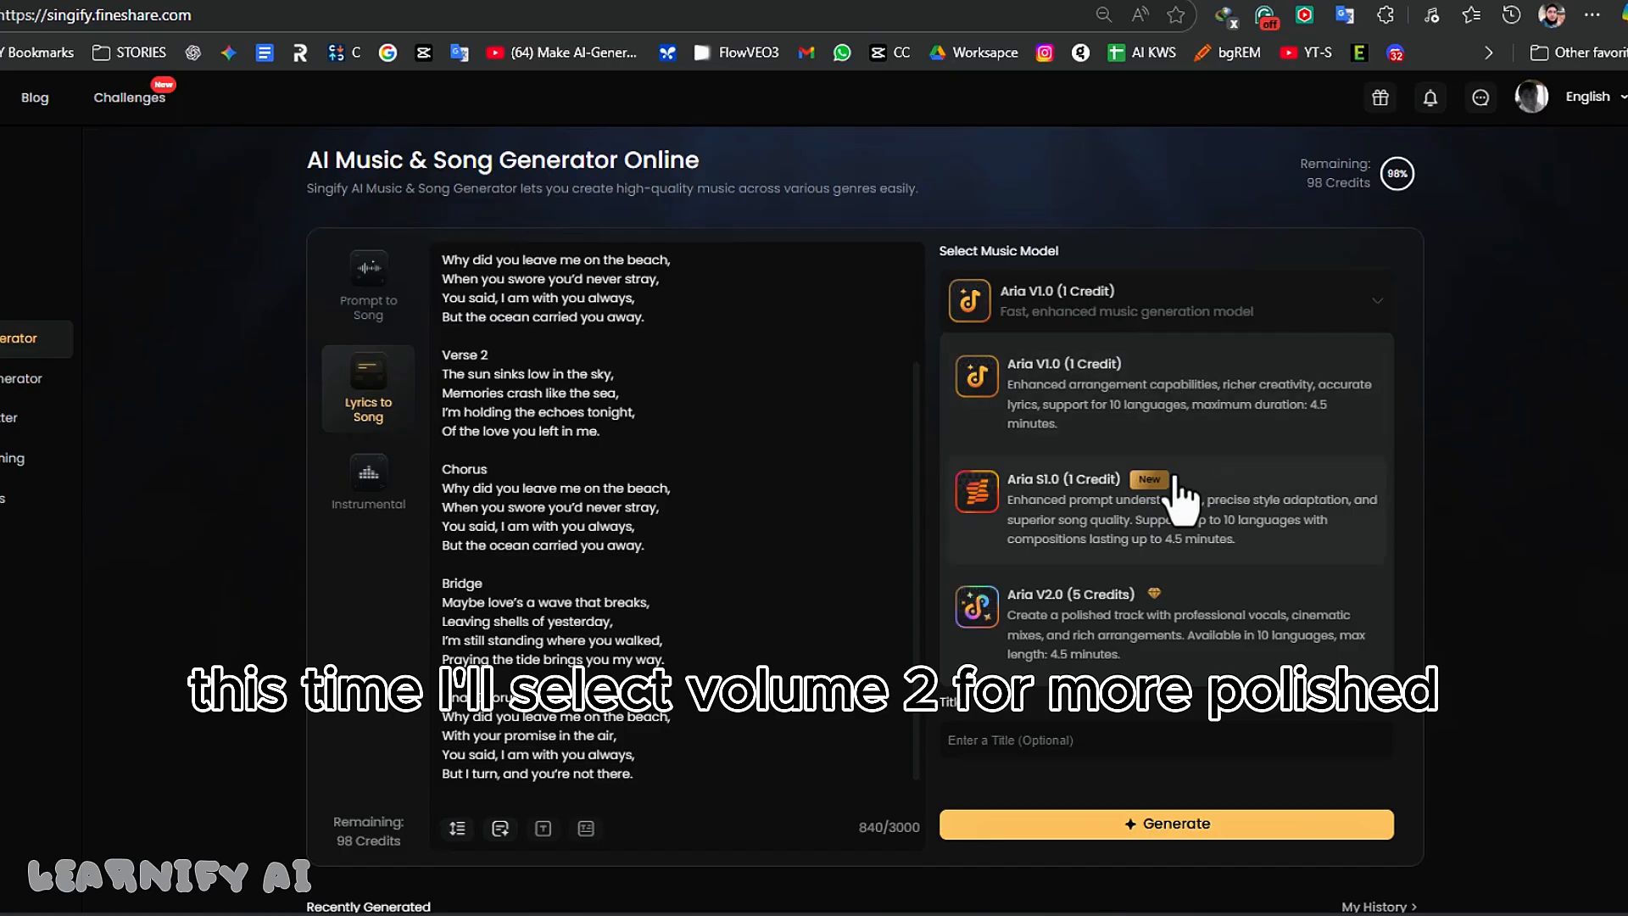
{"action": "left_click", "coordinate": [1143, 638]}
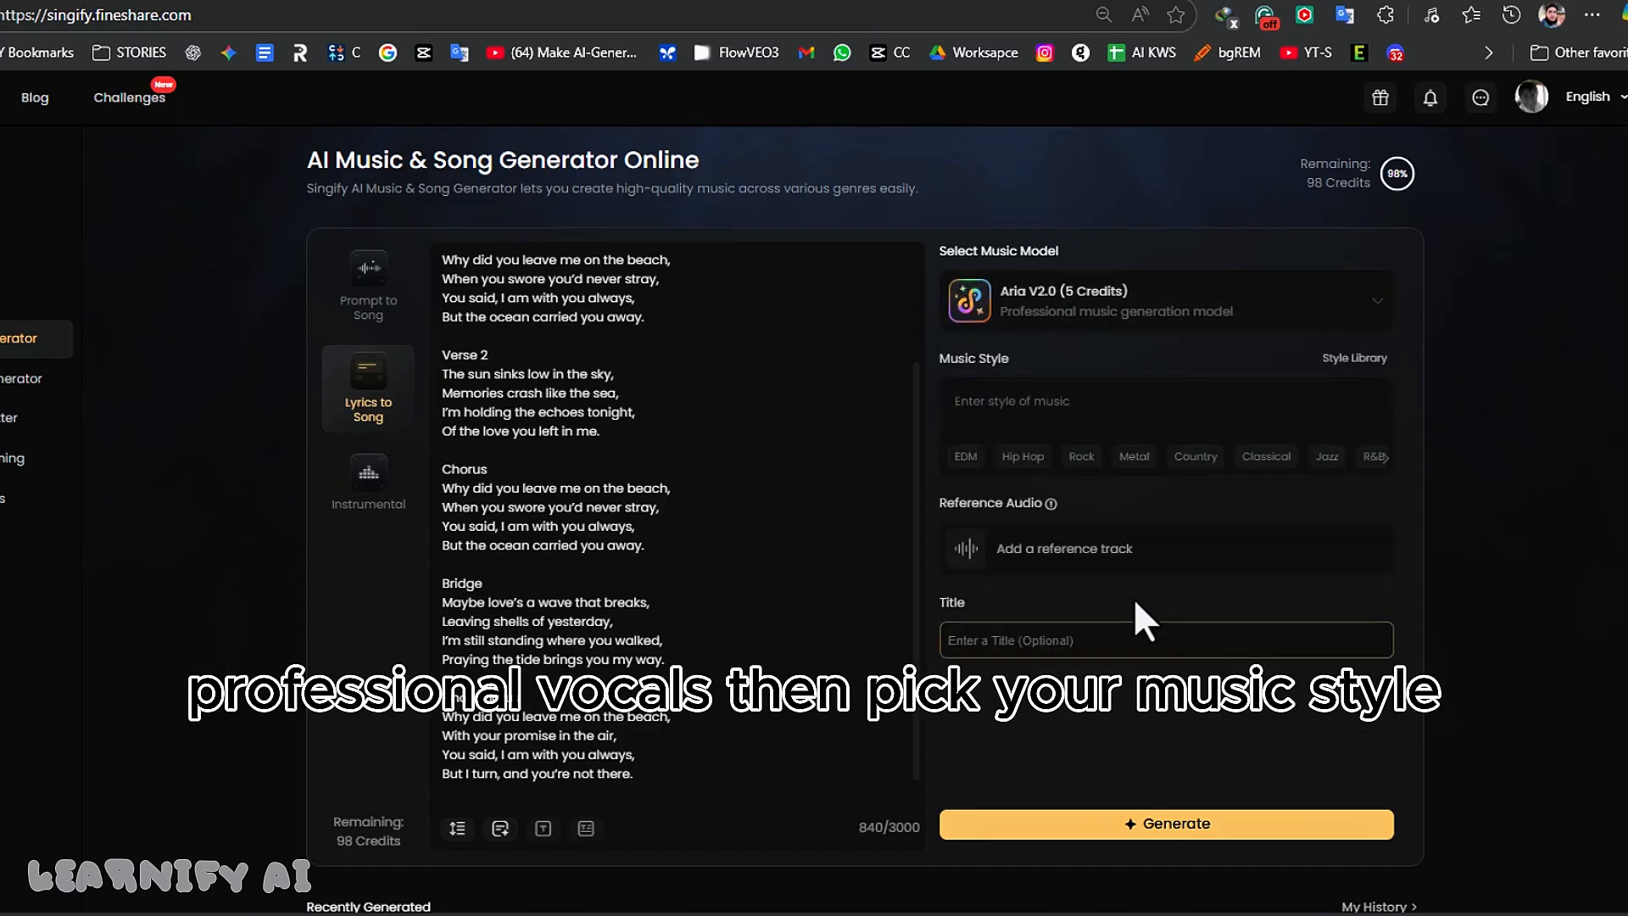
- Set the music style to Hip Hop, Rock, Jazz and Folk
{"action": "left_click", "coordinate": [1022, 456]}
{"action": "left_click", "coordinate": [1081, 456]}
{"action": "left_click", "coordinate": [1326, 456]}
{"action": "left_click", "coordinate": [1384, 456]}
{"action": "left_click", "coordinate": [1061, 456]}
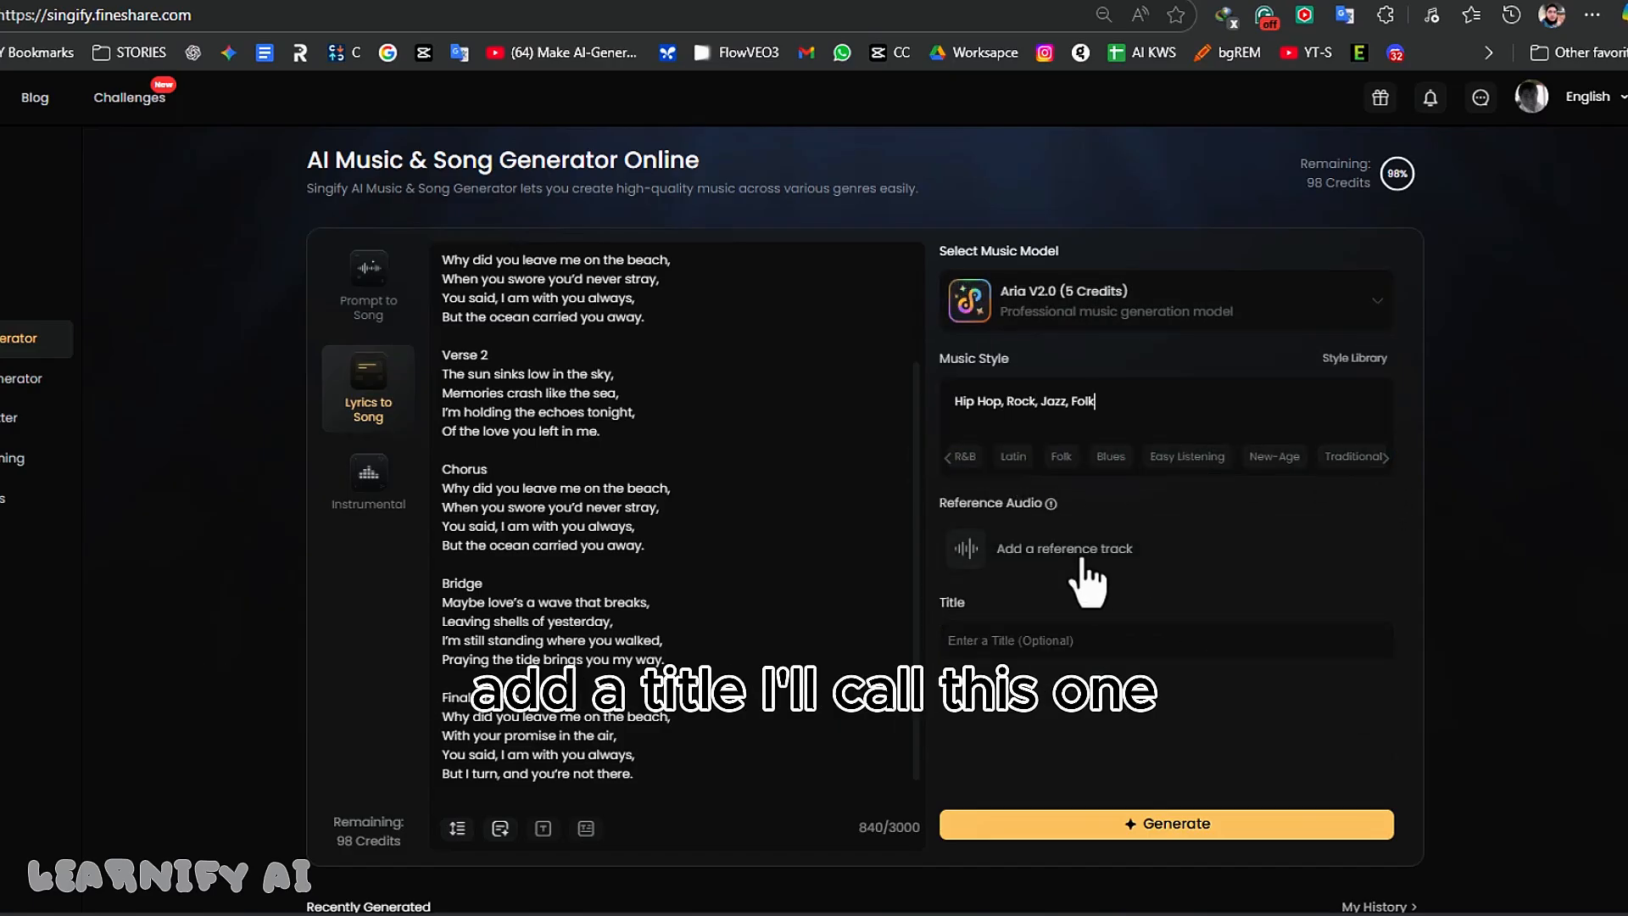
- Title the song "Why Did You Leave Me on the Beach" and generate it
{"action": "left_click", "coordinate": [1022, 642]}
{"action": "type", "text": "Why Did You Leave Me on the Beach"}
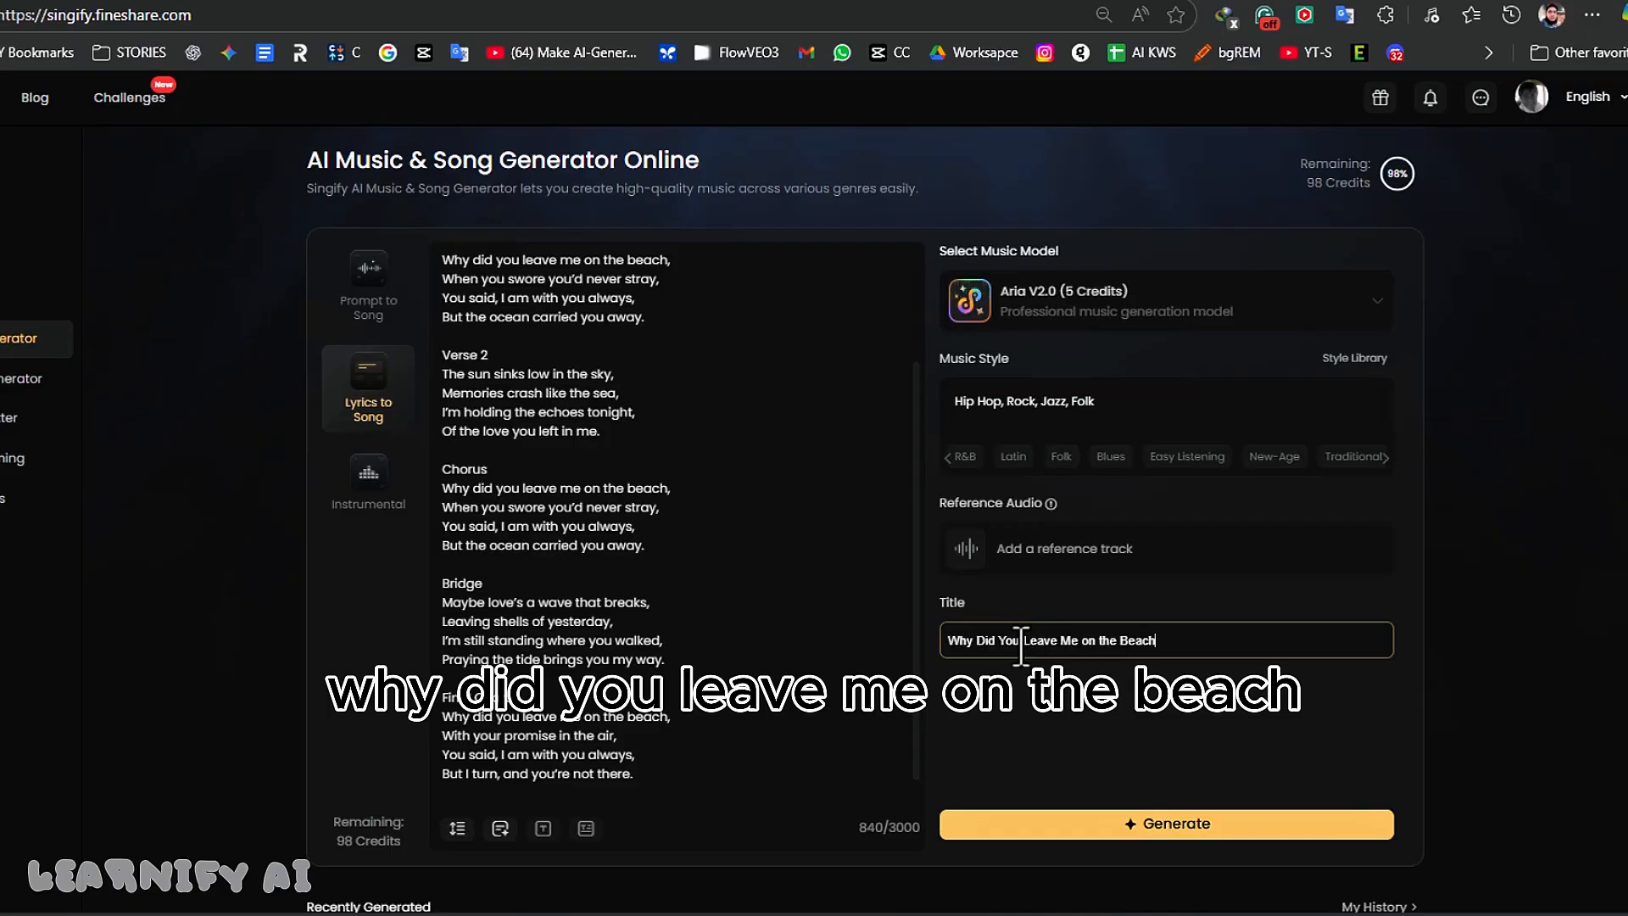
{"action": "left_click", "coordinate": [1078, 835]}
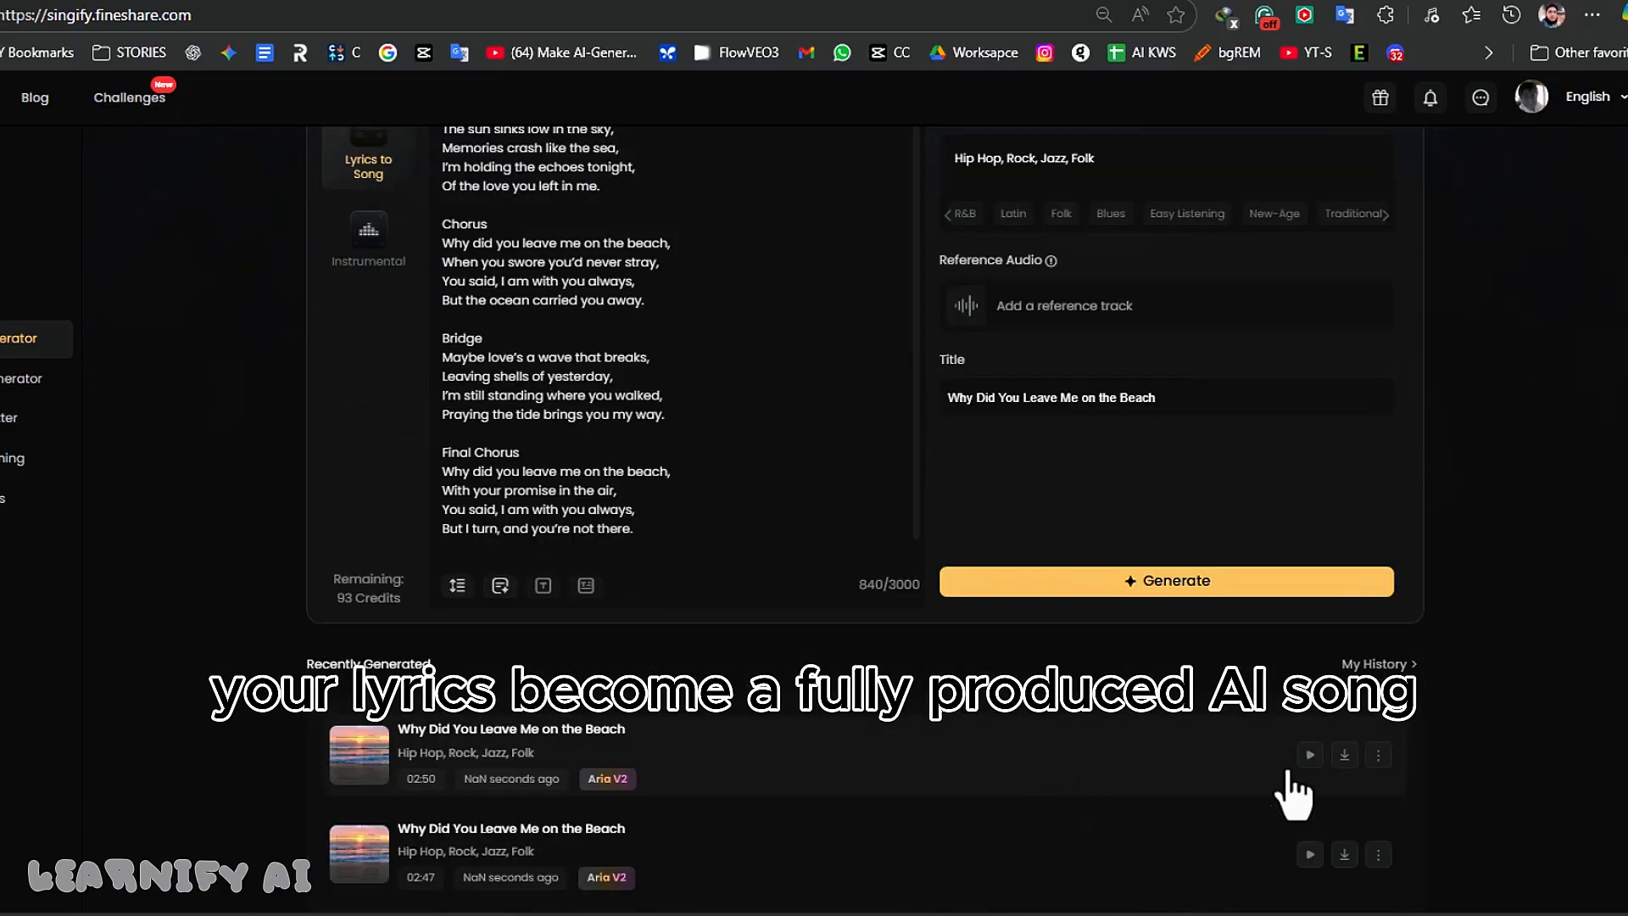
- Play the first generated version of "Why Did You Leave Me on the Beach" and highlight the last two lines of Verse 1 while listening
{"action": "left_click", "coordinate": [1309, 754]}
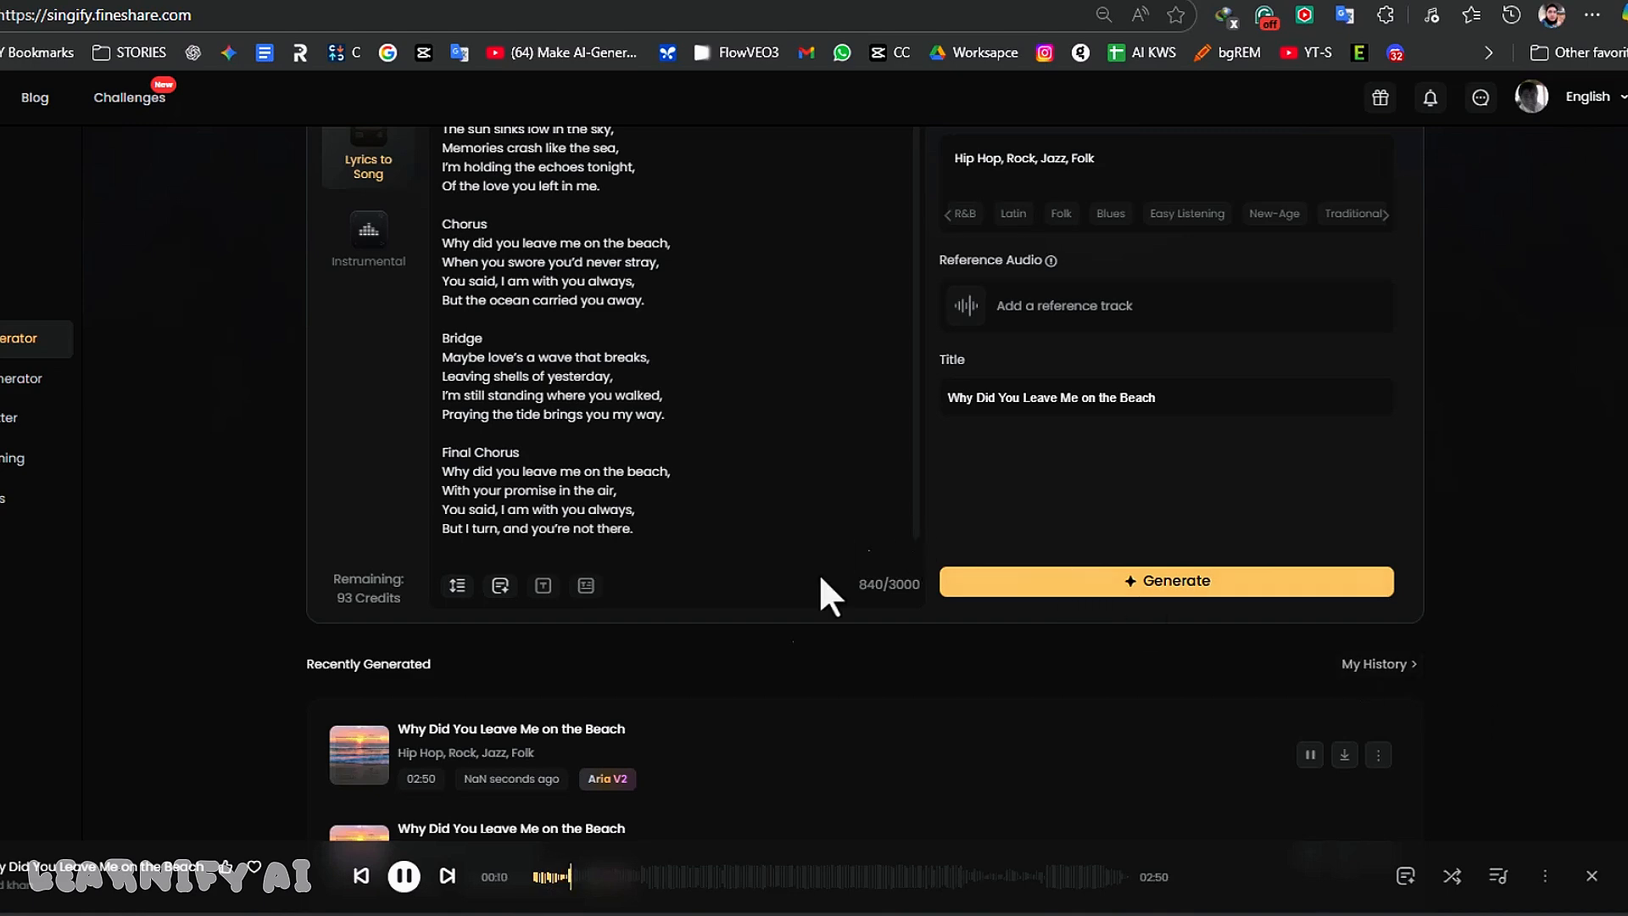
{"action": "scroll", "coordinate": [710, 651], "scroll_direction": "up", "scroll_amount": 1}
{"action": "scroll", "coordinate": [710, 651], "scroll_direction": "up", "scroll_amount": 1}
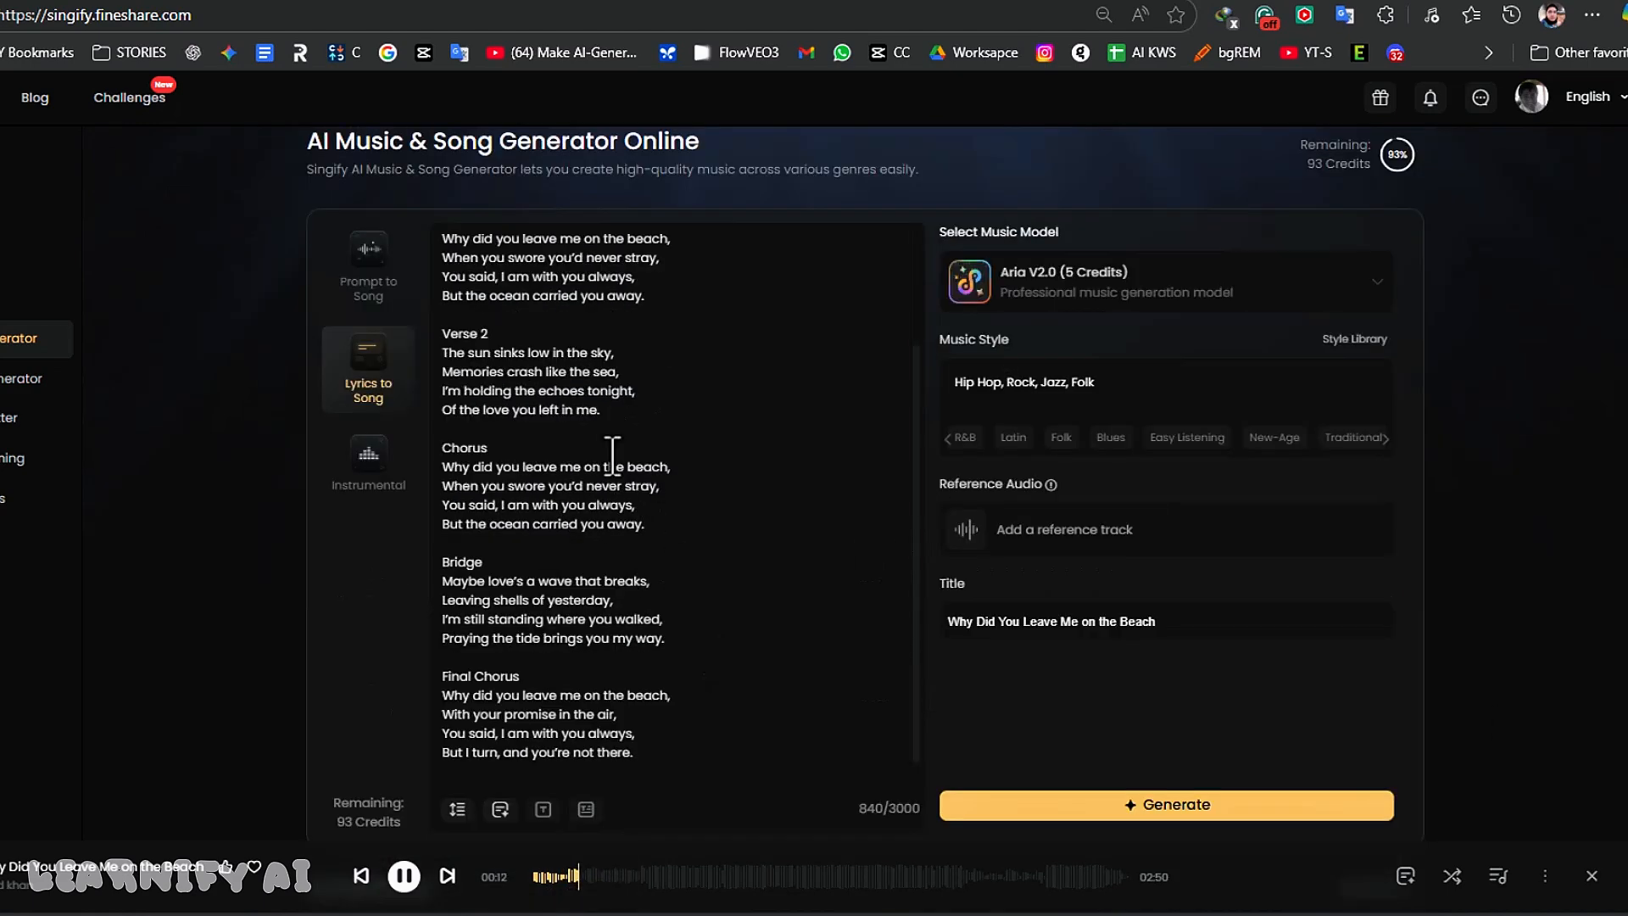
{"action": "scroll", "coordinate": [724, 516], "scroll_direction": "up", "scroll_amount": 2}
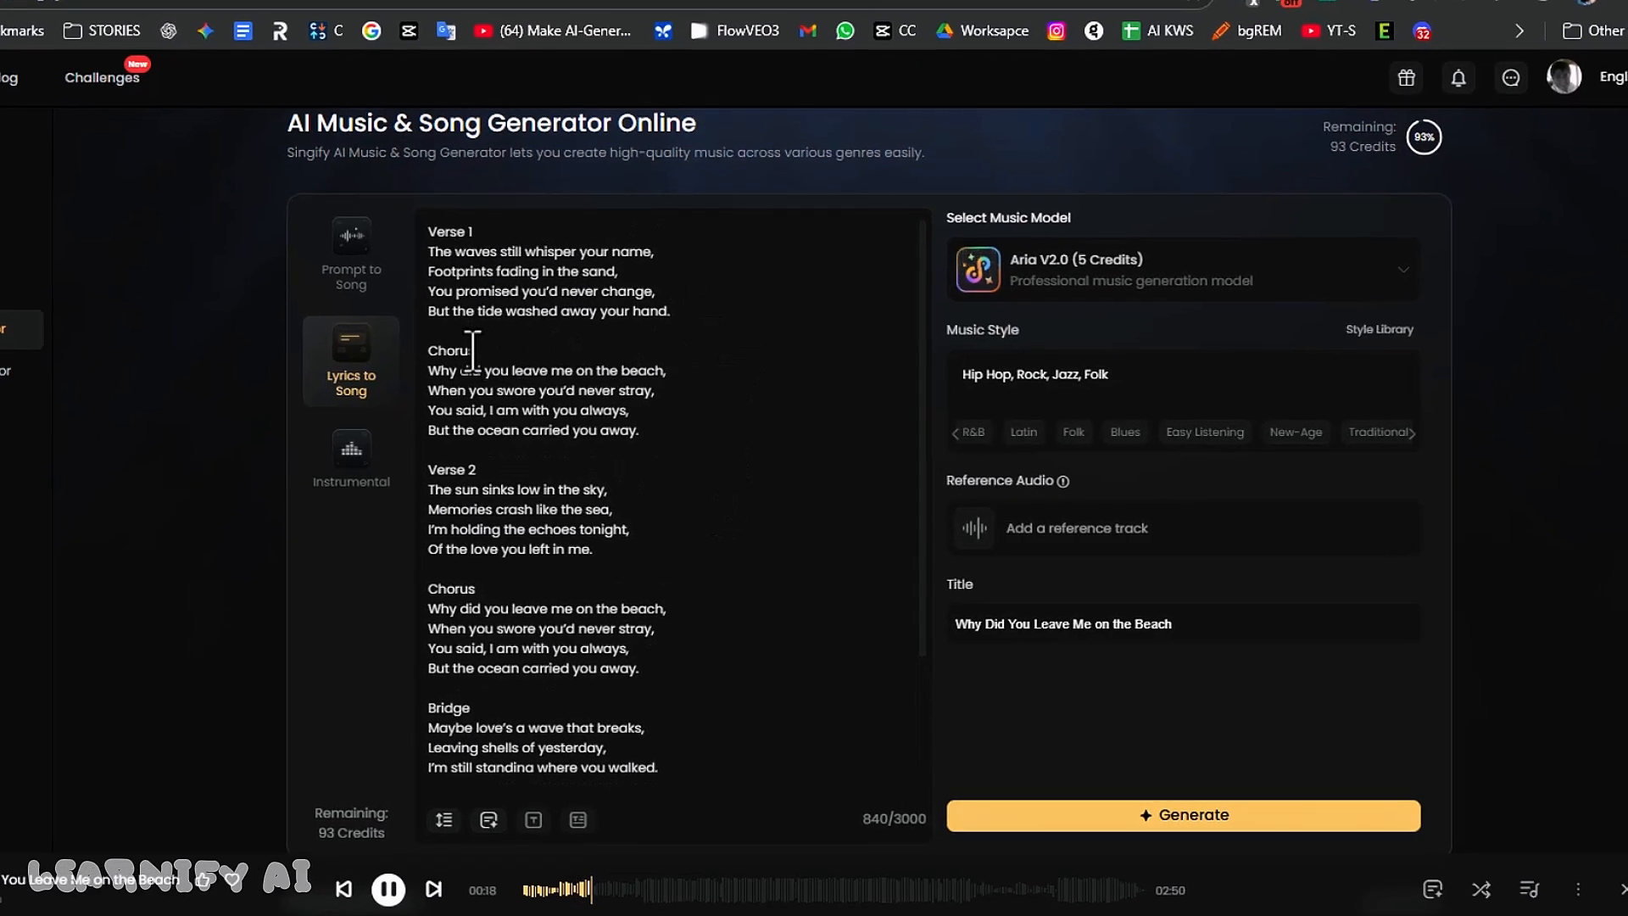
{"action": "left_click_drag", "start_coordinate": [426, 288], "coordinate": [745, 285]}
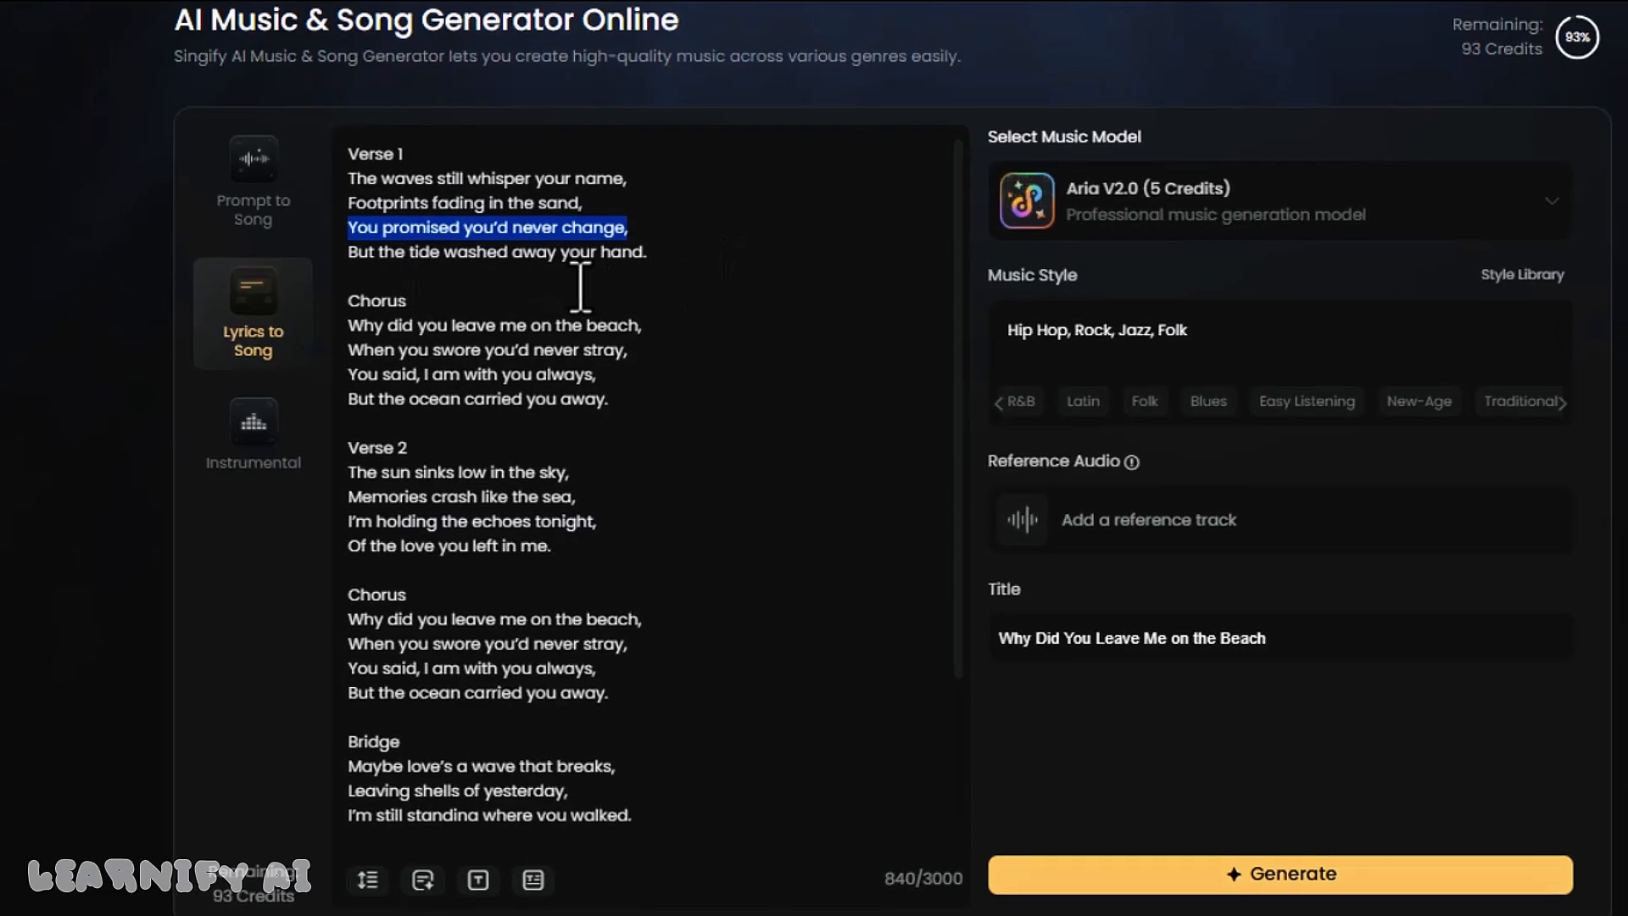
{"action": "left_click_drag", "start_coordinate": [343, 250], "coordinate": [772, 261]}
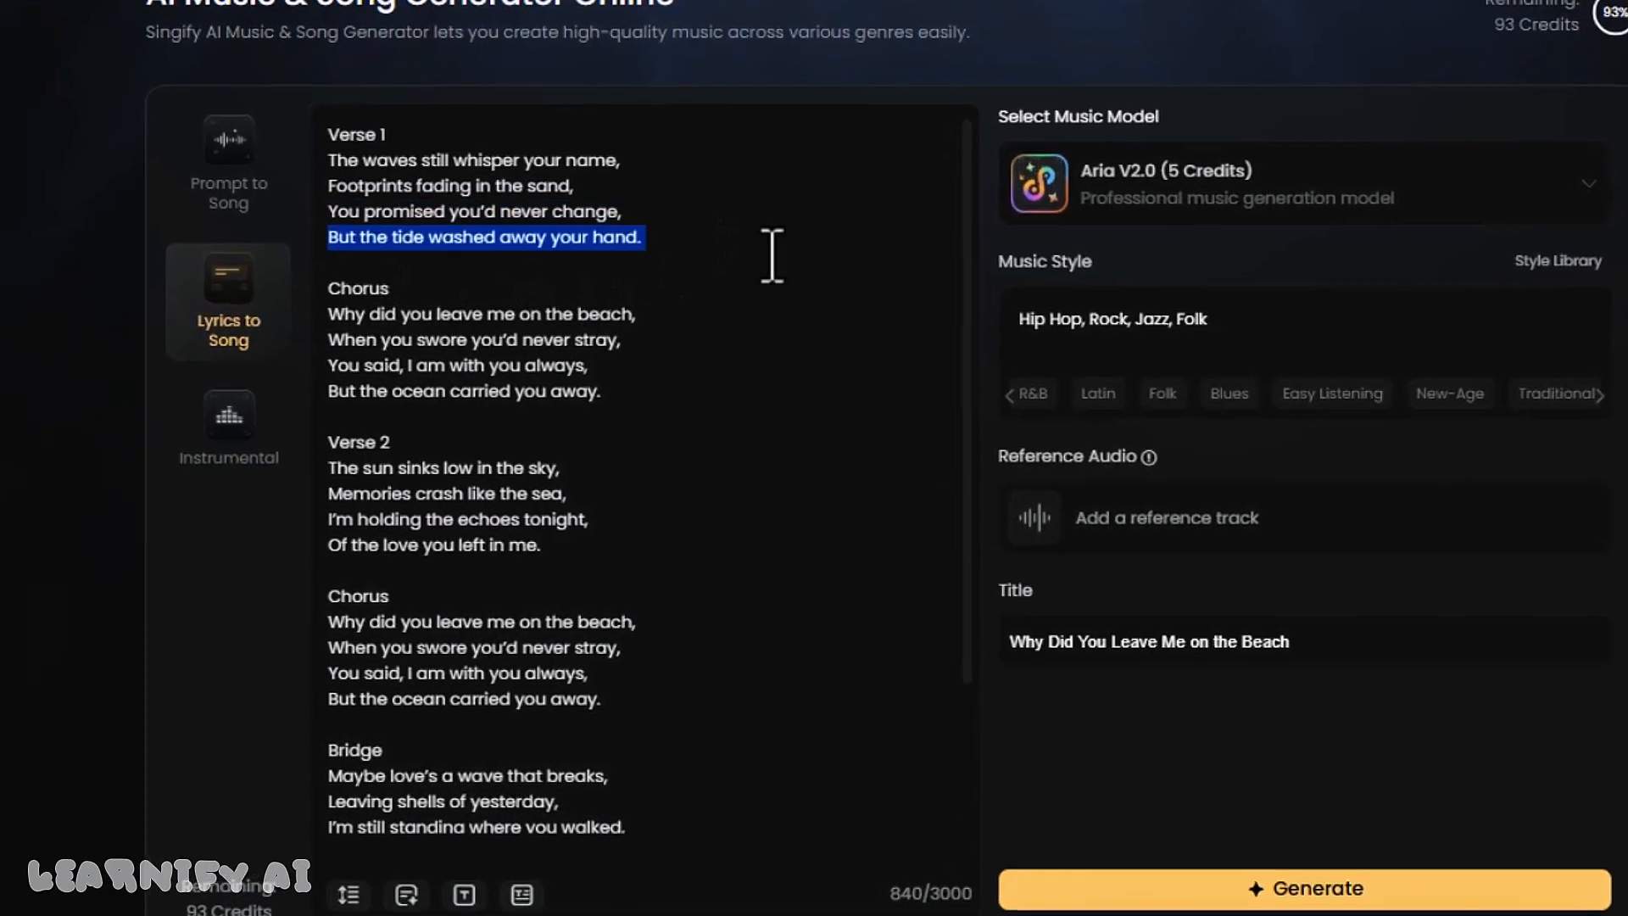
- Follow the first chorus during playback by highlighting each of its four lines in turn
{"action": "left_click_drag", "start_coordinate": [321, 315], "coordinate": [723, 307]}
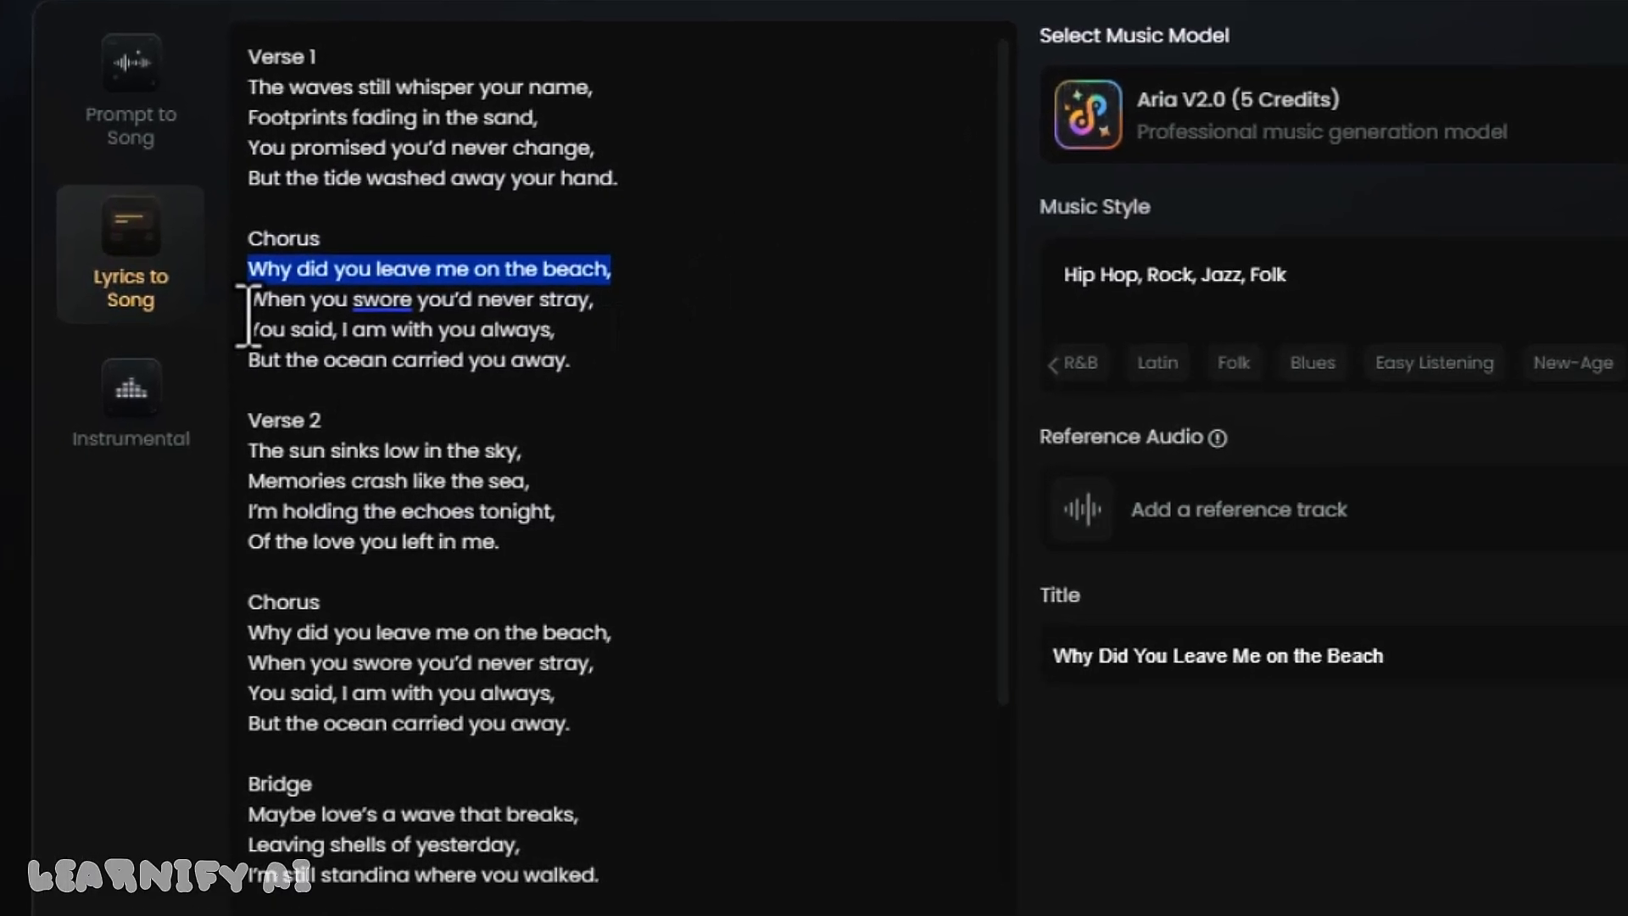
{"action": "left_click_drag", "start_coordinate": [243, 307], "coordinate": [662, 302]}
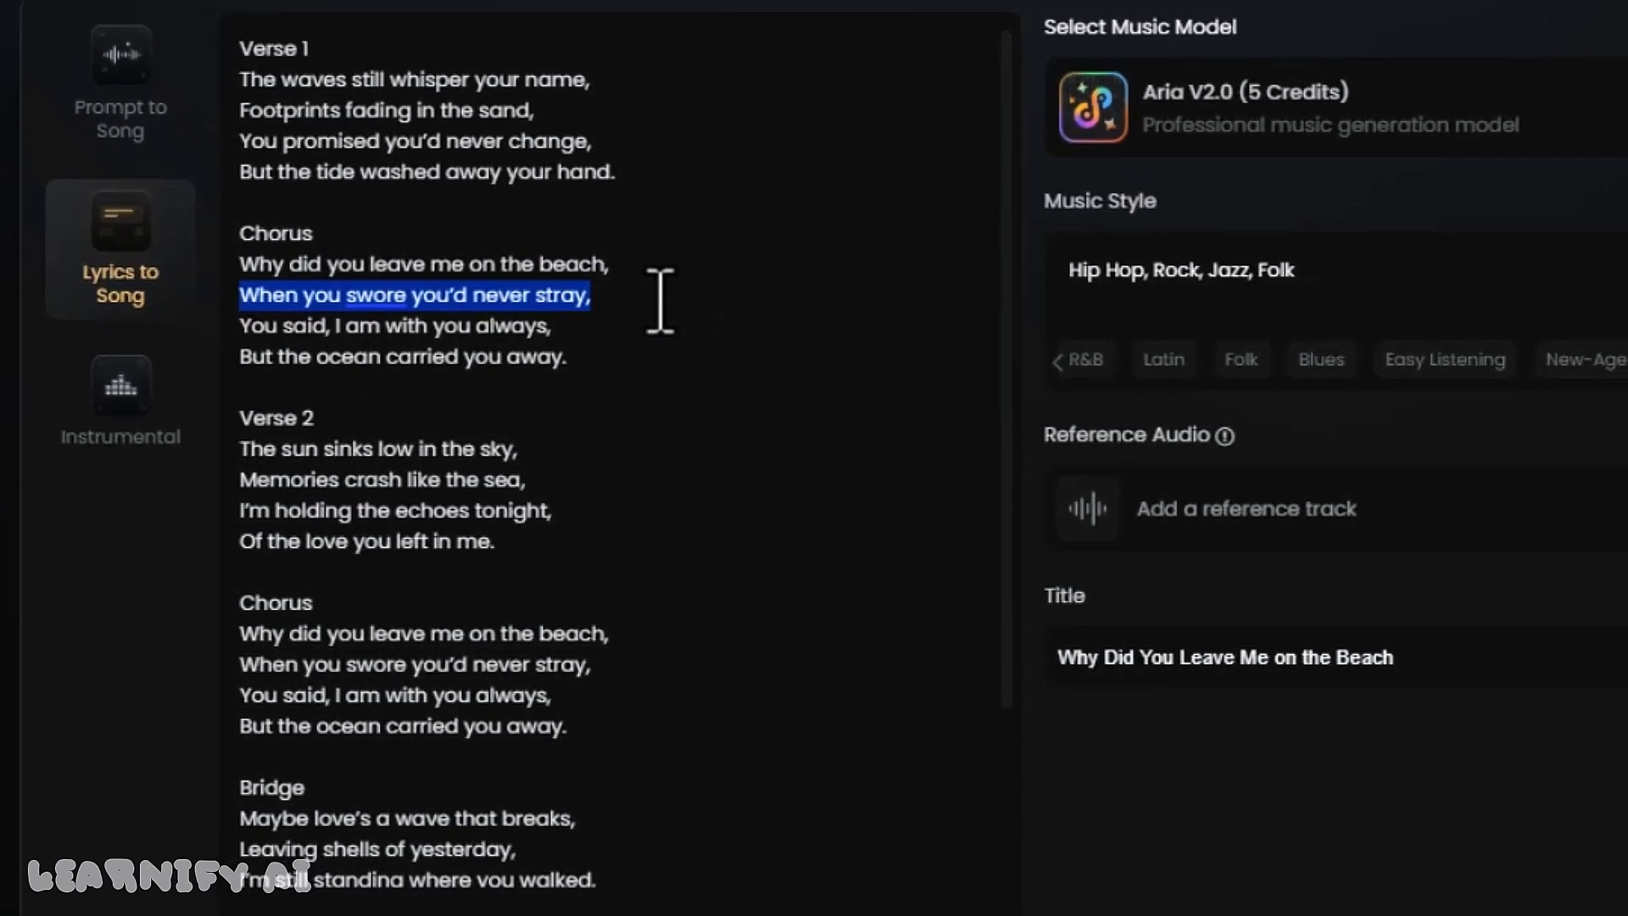
{"action": "left_click", "coordinate": [232, 329]}
{"action": "left_click_drag", "start_coordinate": [250, 336], "coordinate": [500, 334]}
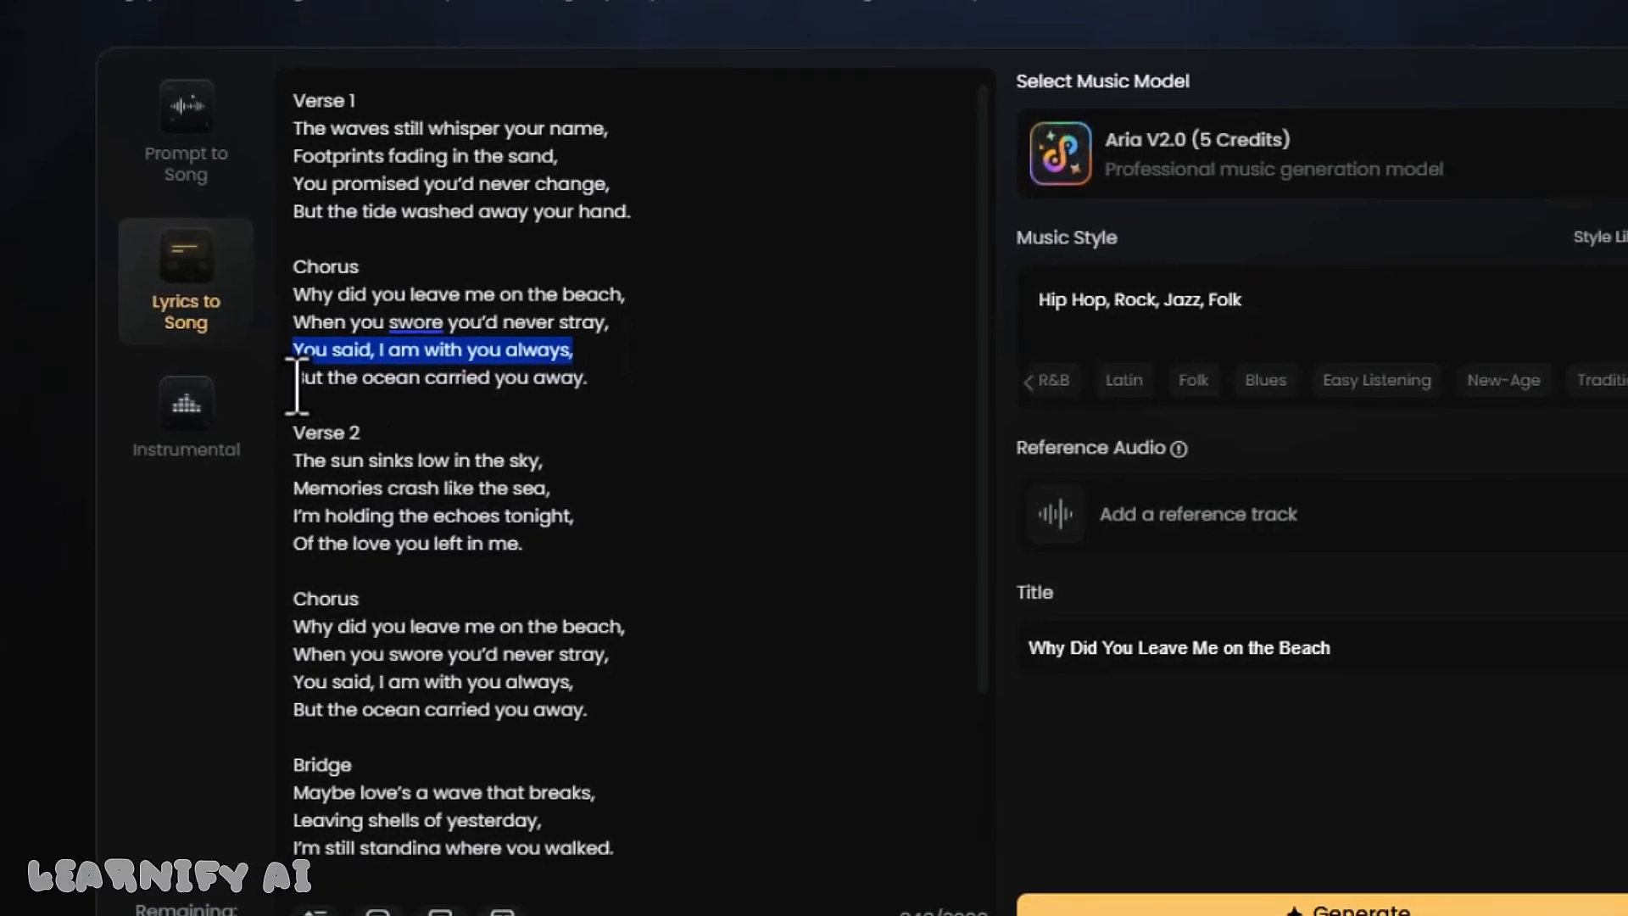
{"action": "left_click_drag", "start_coordinate": [278, 376], "coordinate": [661, 378]}
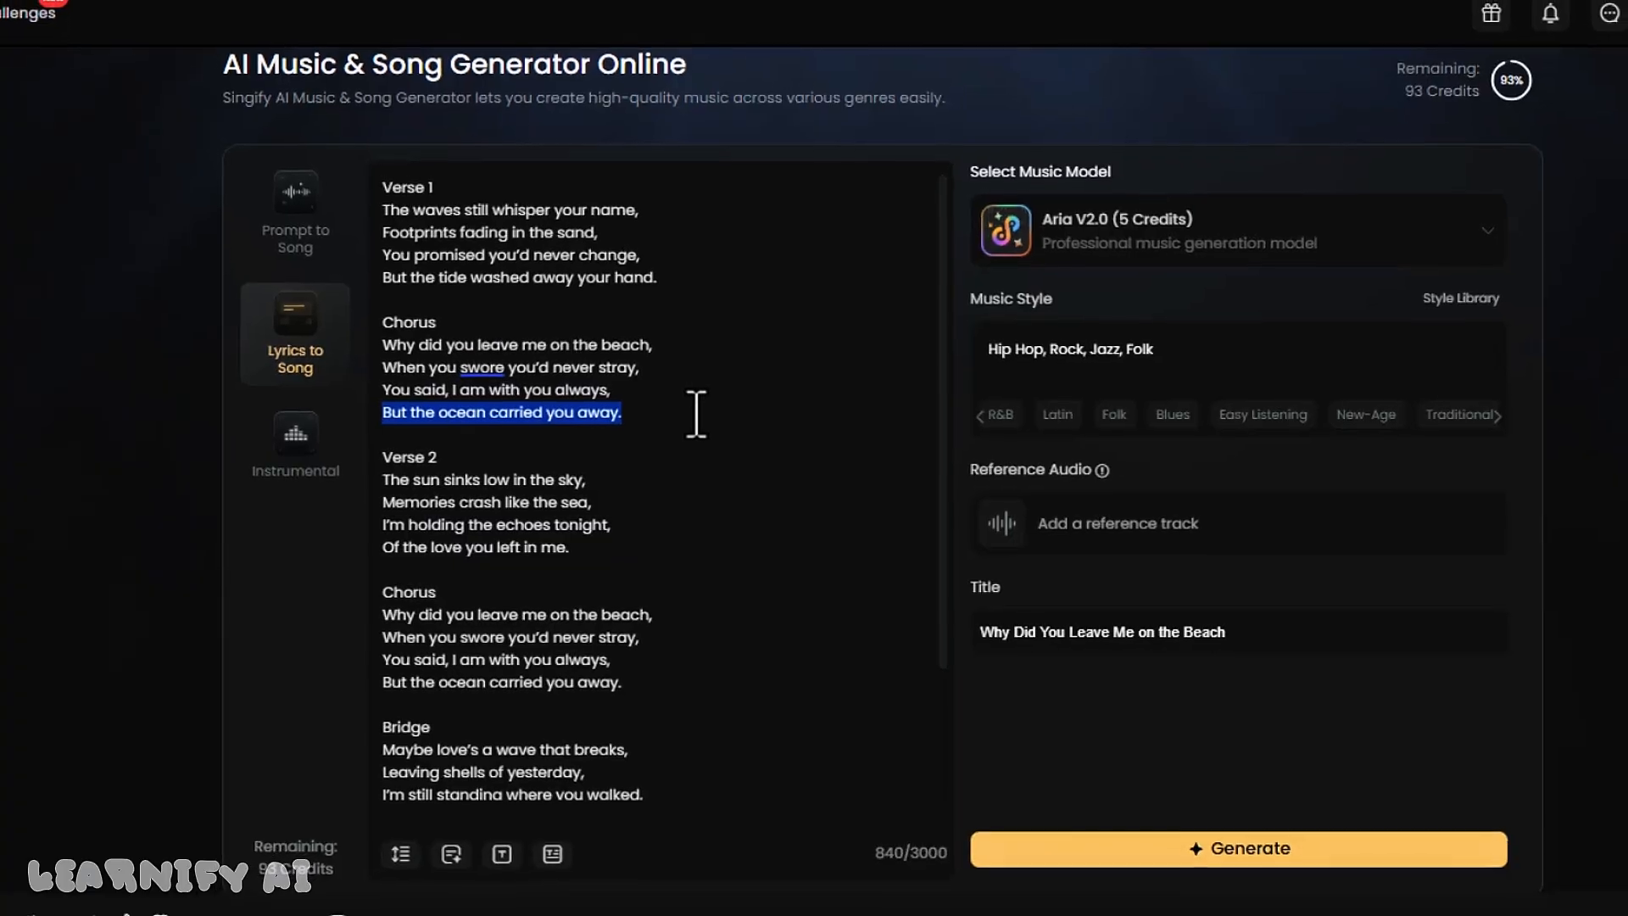
- Play the second generated version of the beach song and follow its lyrics, highlighting the last three Verse 1 lines and the first chorus line
{"action": "scroll", "coordinate": [745, 647], "scroll_direction": "down", "scroll_amount": 5}
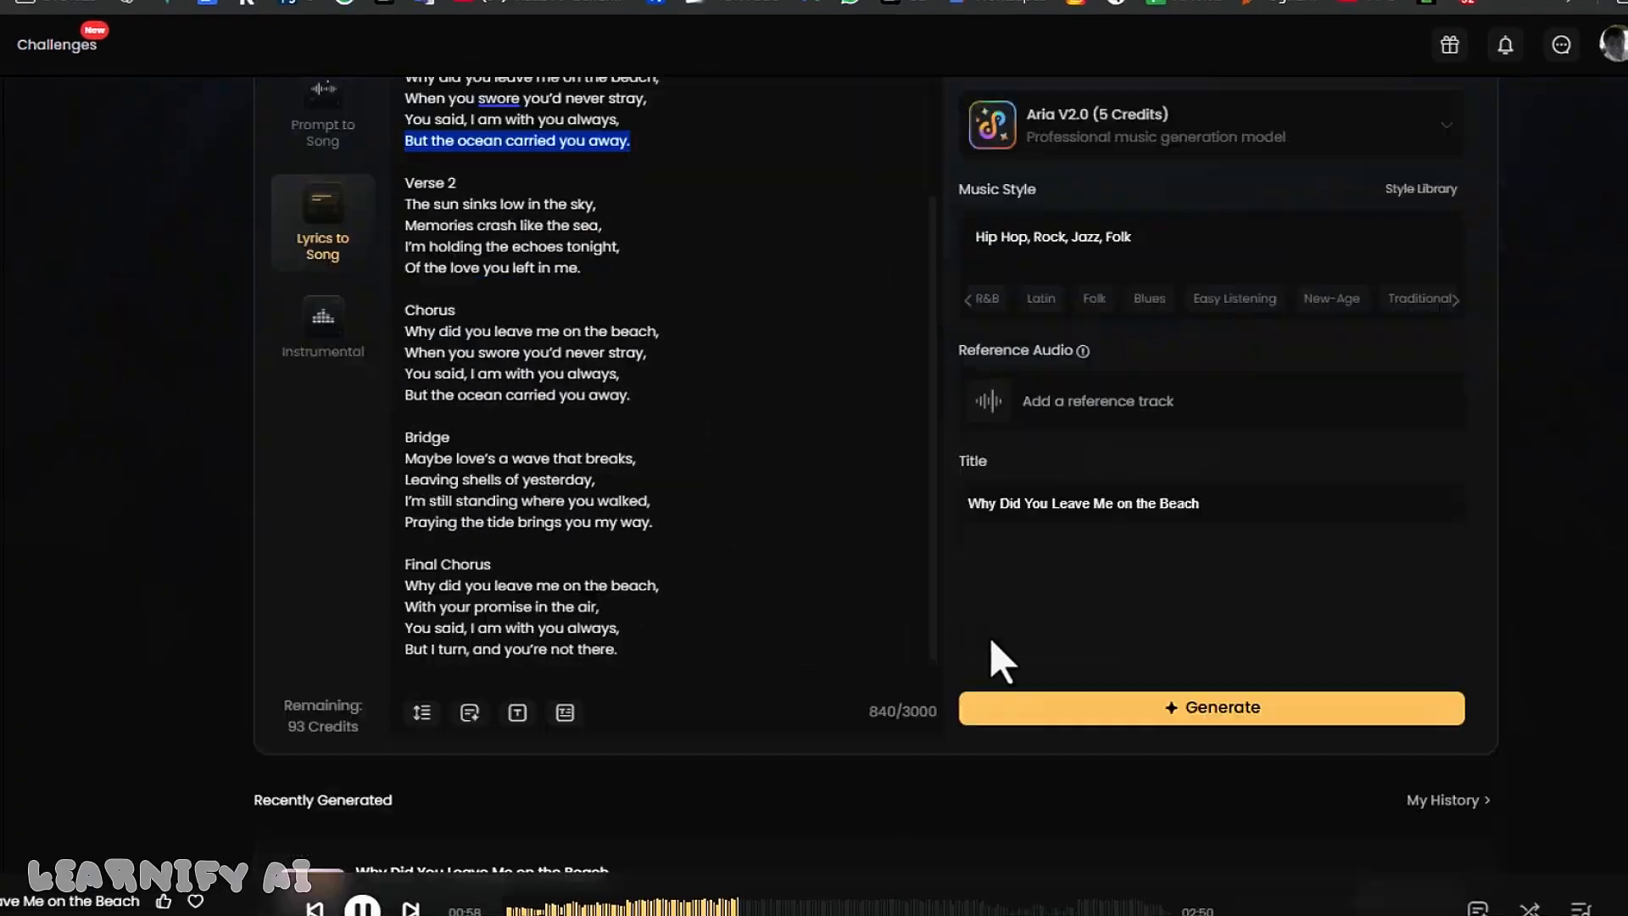
{"action": "scroll", "coordinate": [1001, 661], "scroll_direction": "down", "scroll_amount": 3}
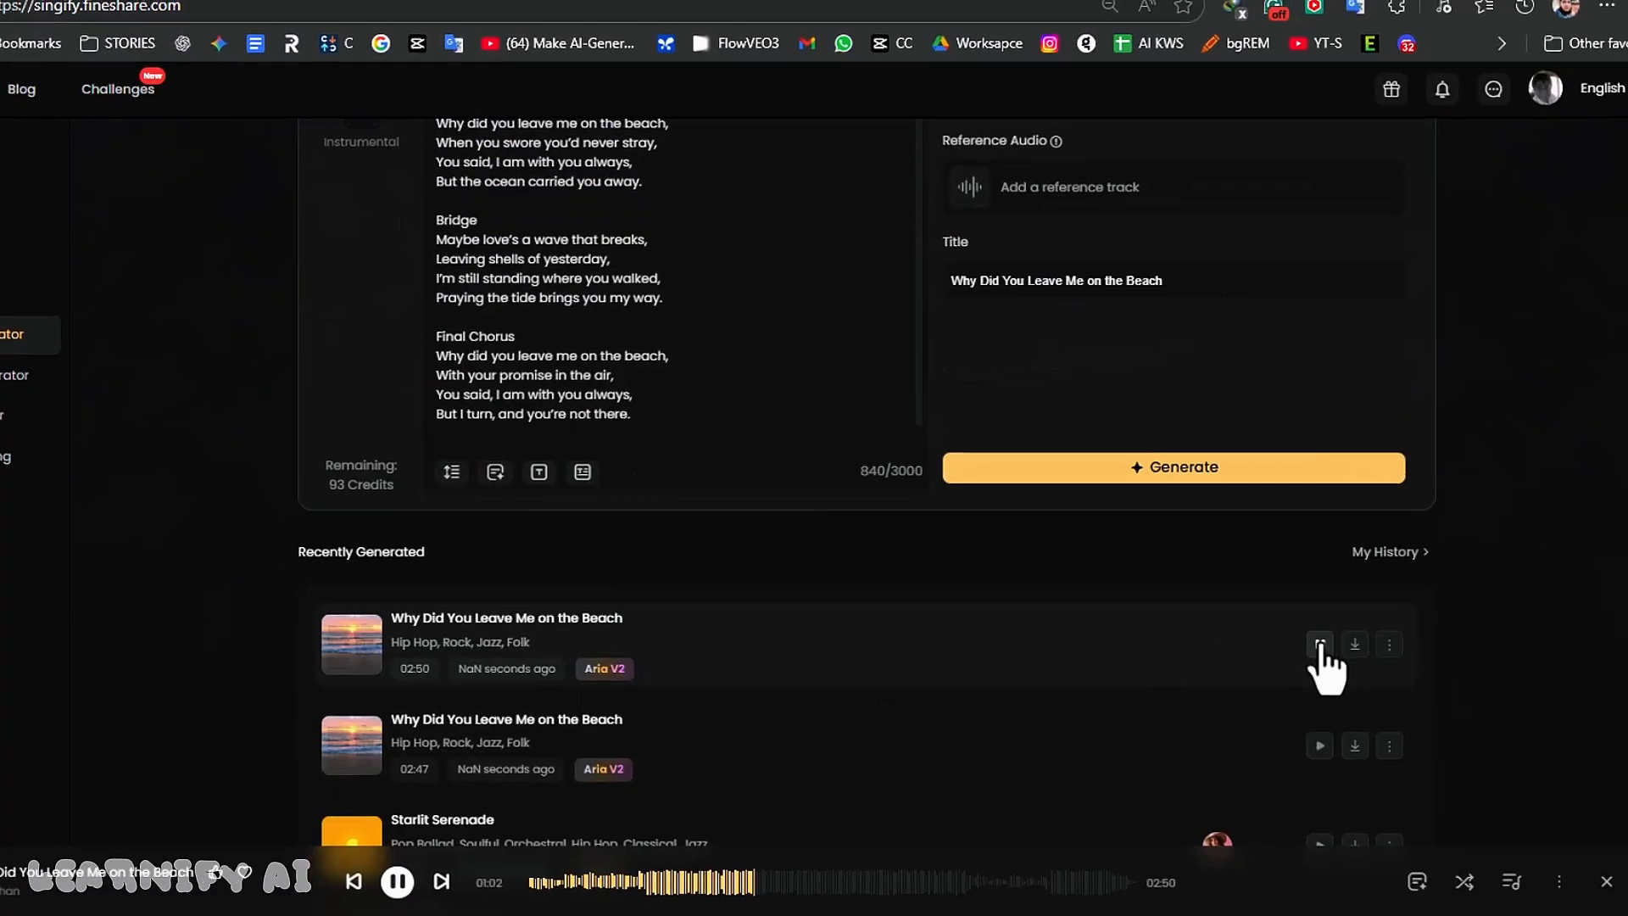
{"action": "left_click", "coordinate": [1313, 743]}
{"action": "scroll", "coordinate": [1475, 301], "scroll_direction": "up", "scroll_amount": 1}
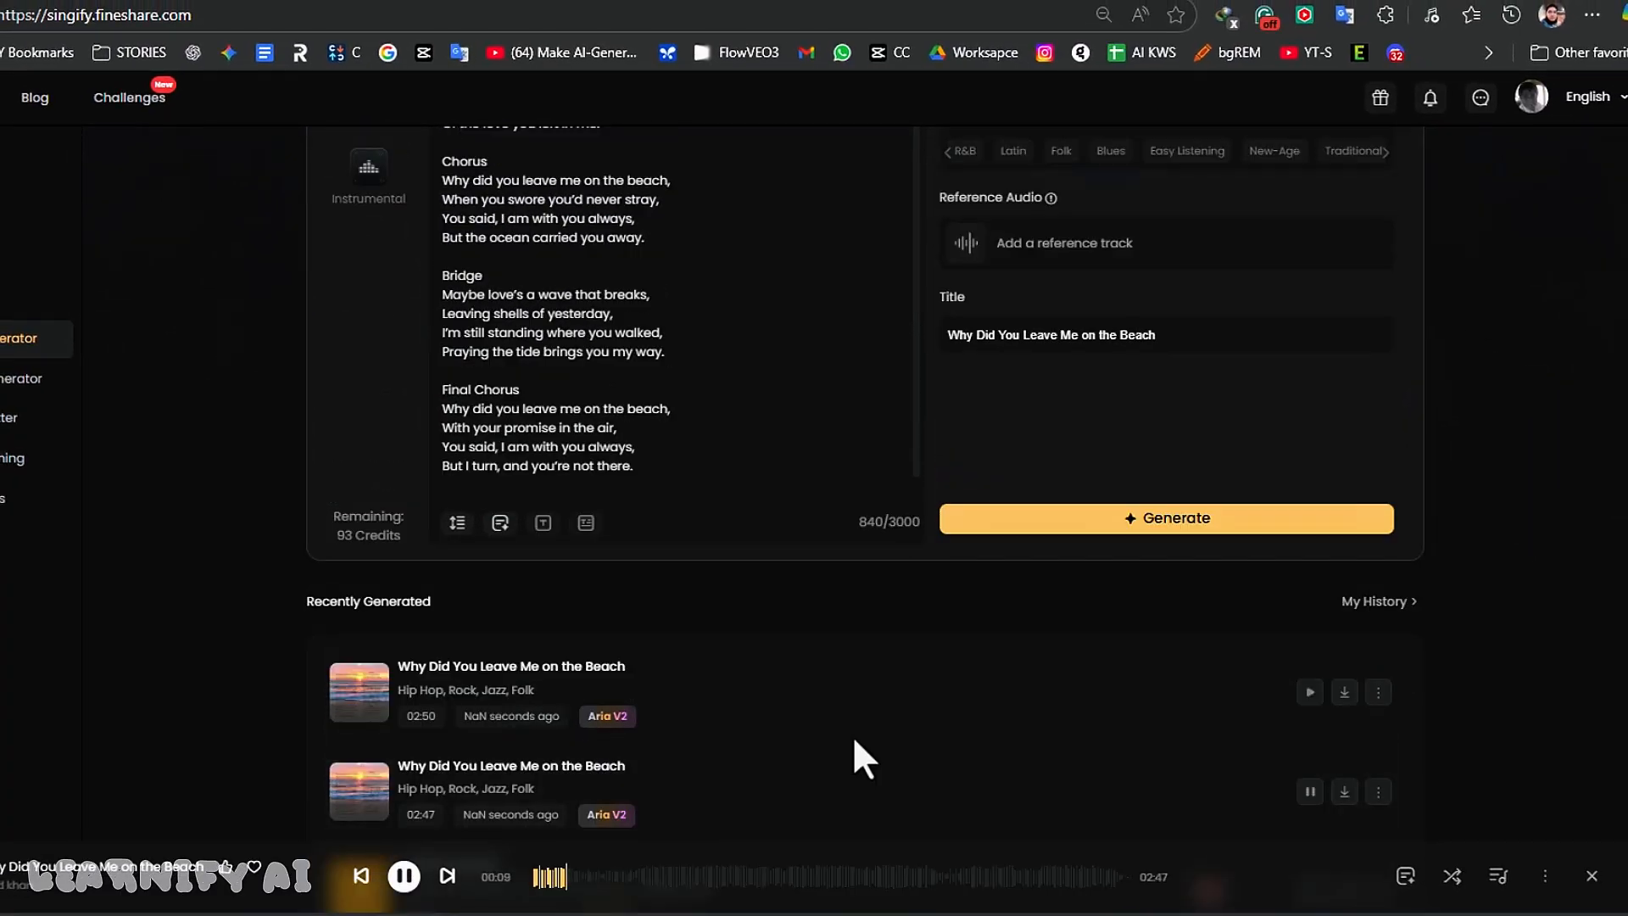
{"action": "scroll", "coordinate": [784, 517], "scroll_direction": "up", "scroll_amount": 3}
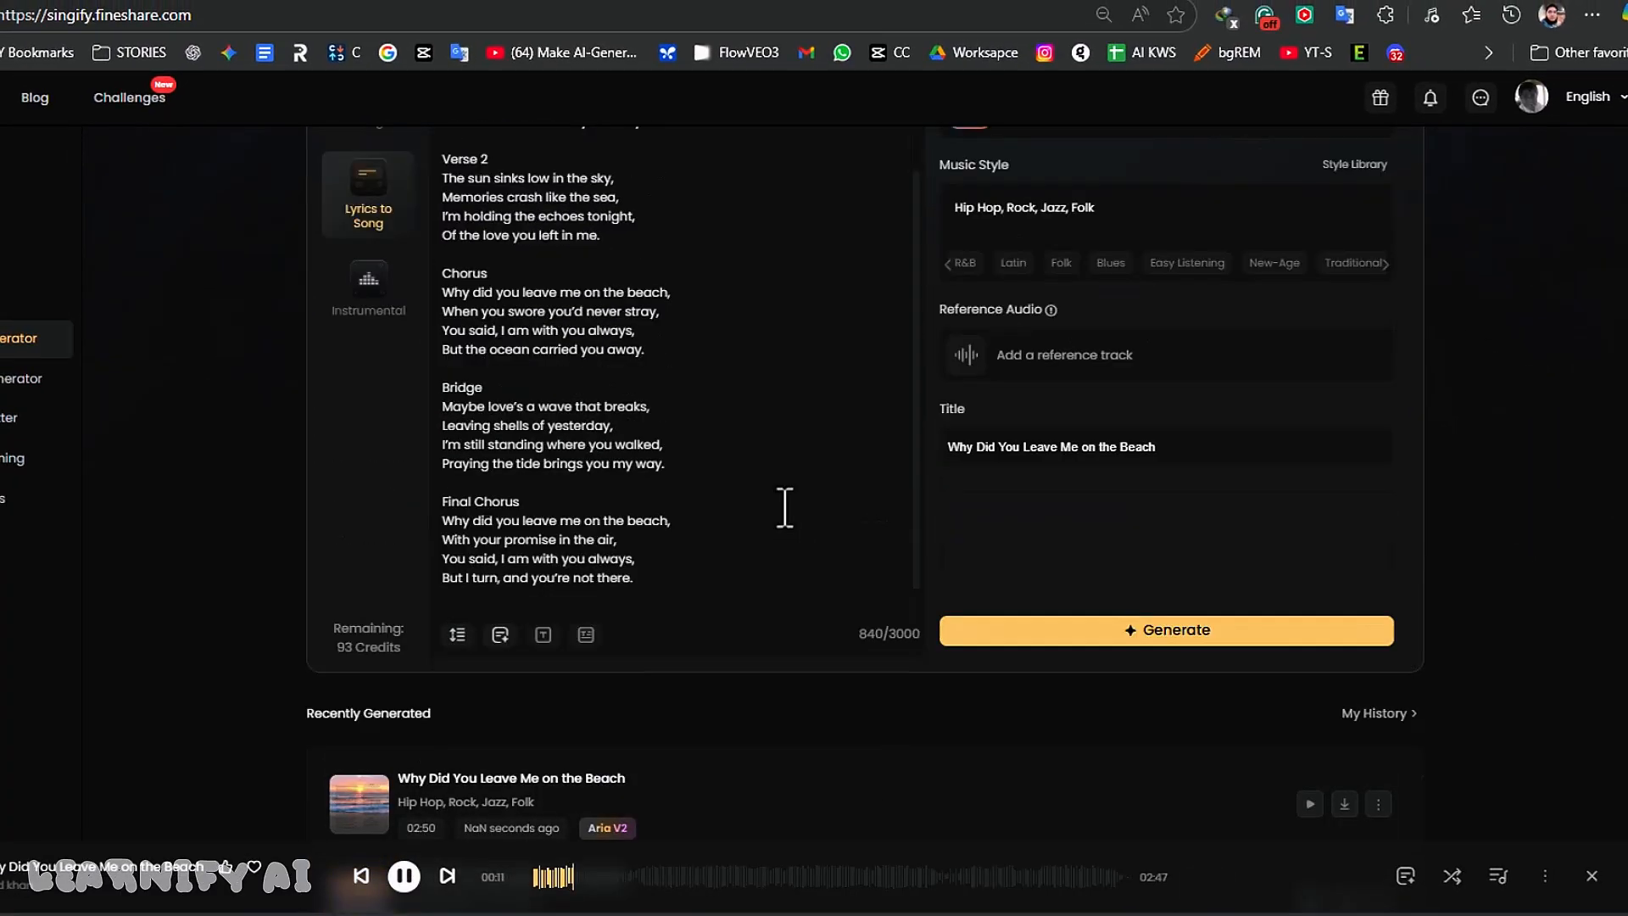
{"action": "scroll", "coordinate": [784, 507], "scroll_direction": "up", "scroll_amount": 2}
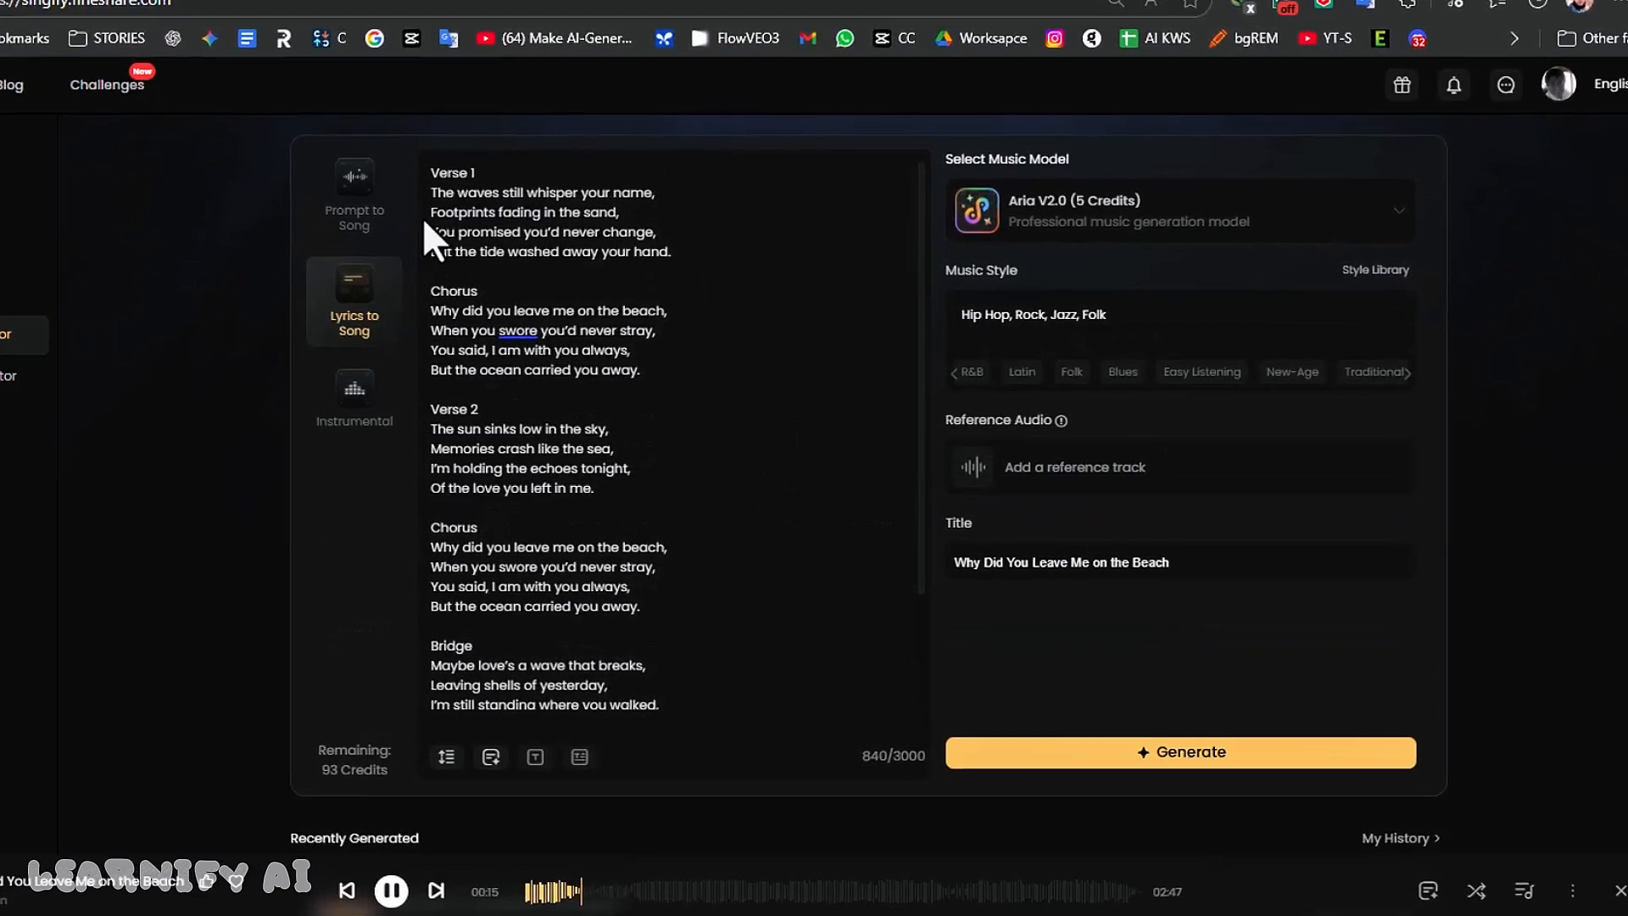
{"action": "left_click_drag", "start_coordinate": [427, 211], "coordinate": [669, 212]}
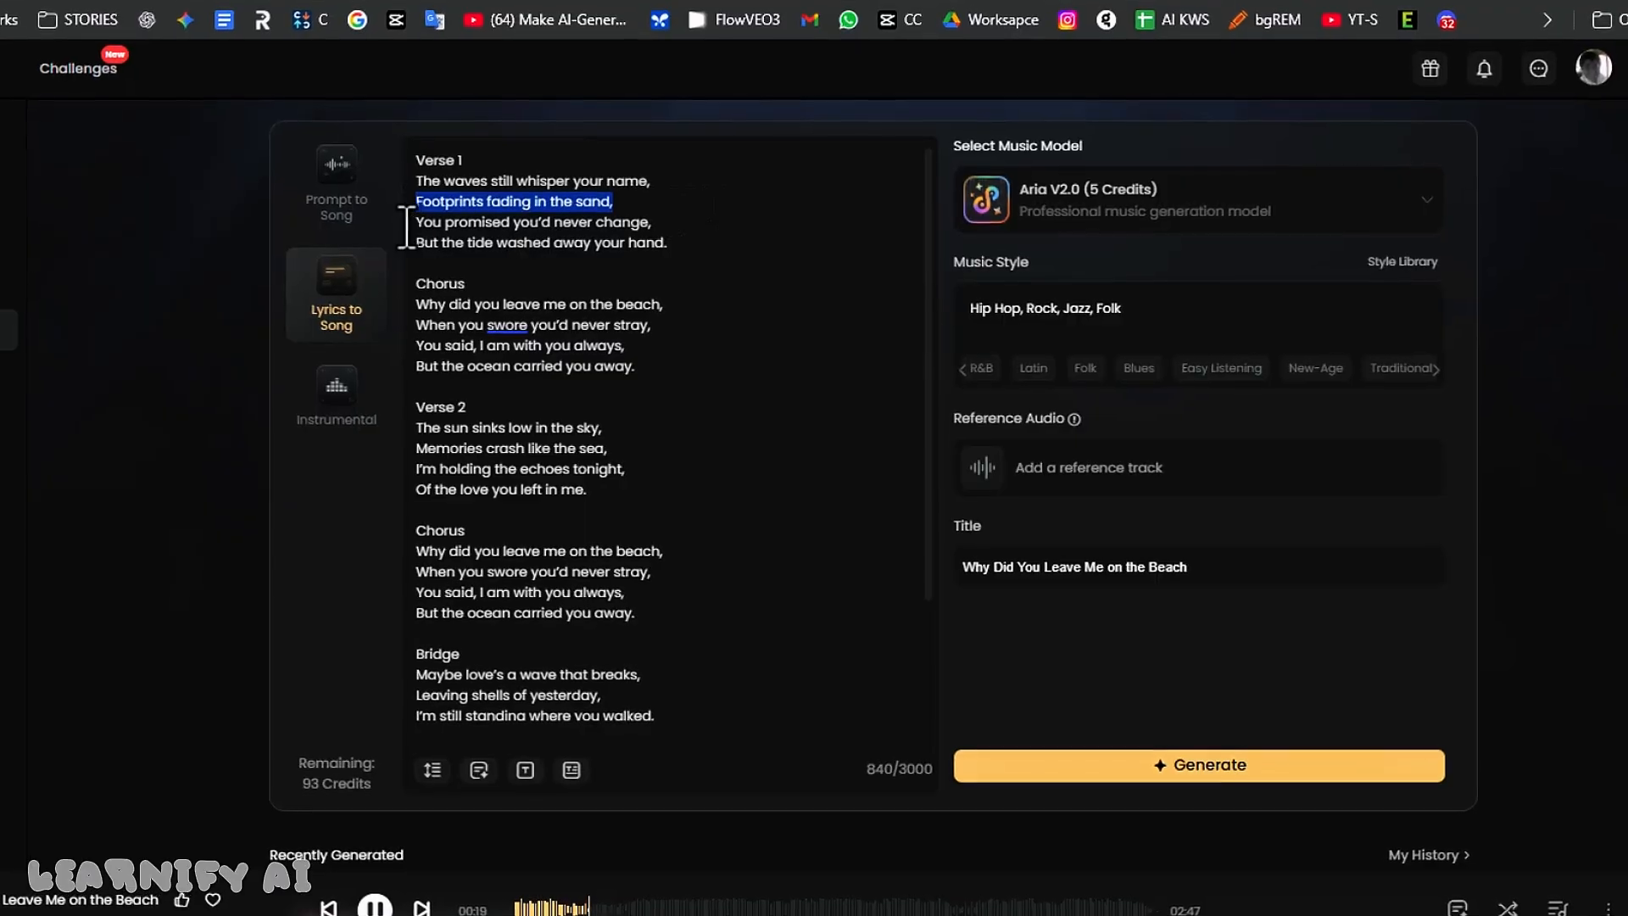
{"action": "left_click_drag", "start_coordinate": [418, 221], "coordinate": [653, 222]}
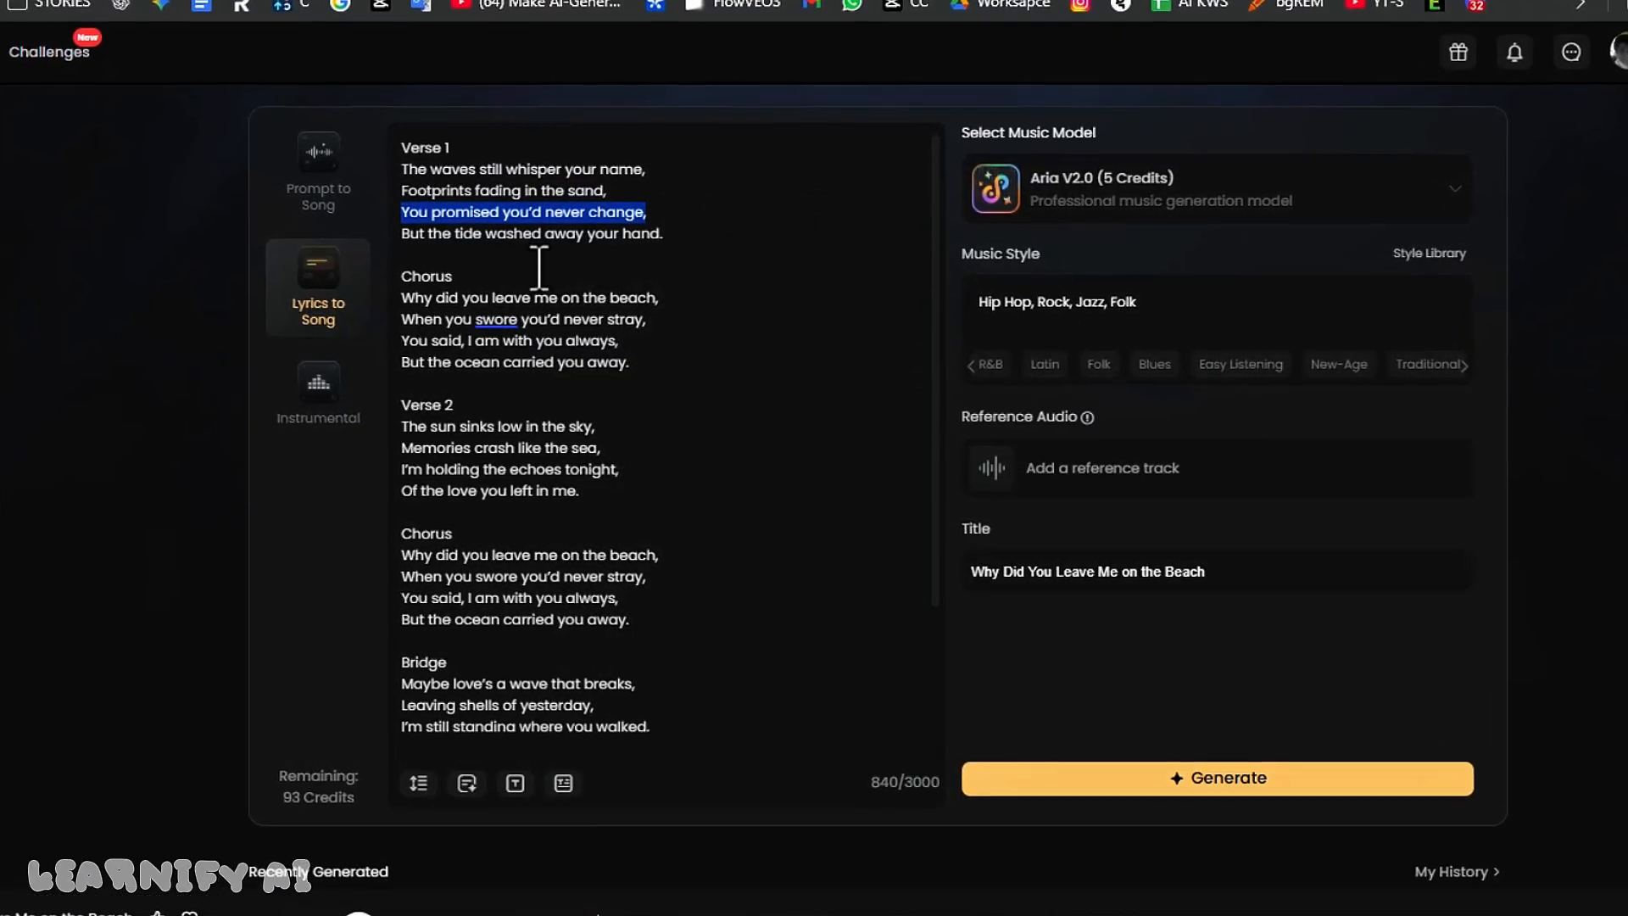
{"action": "left_click_drag", "start_coordinate": [399, 232], "coordinate": [791, 237]}
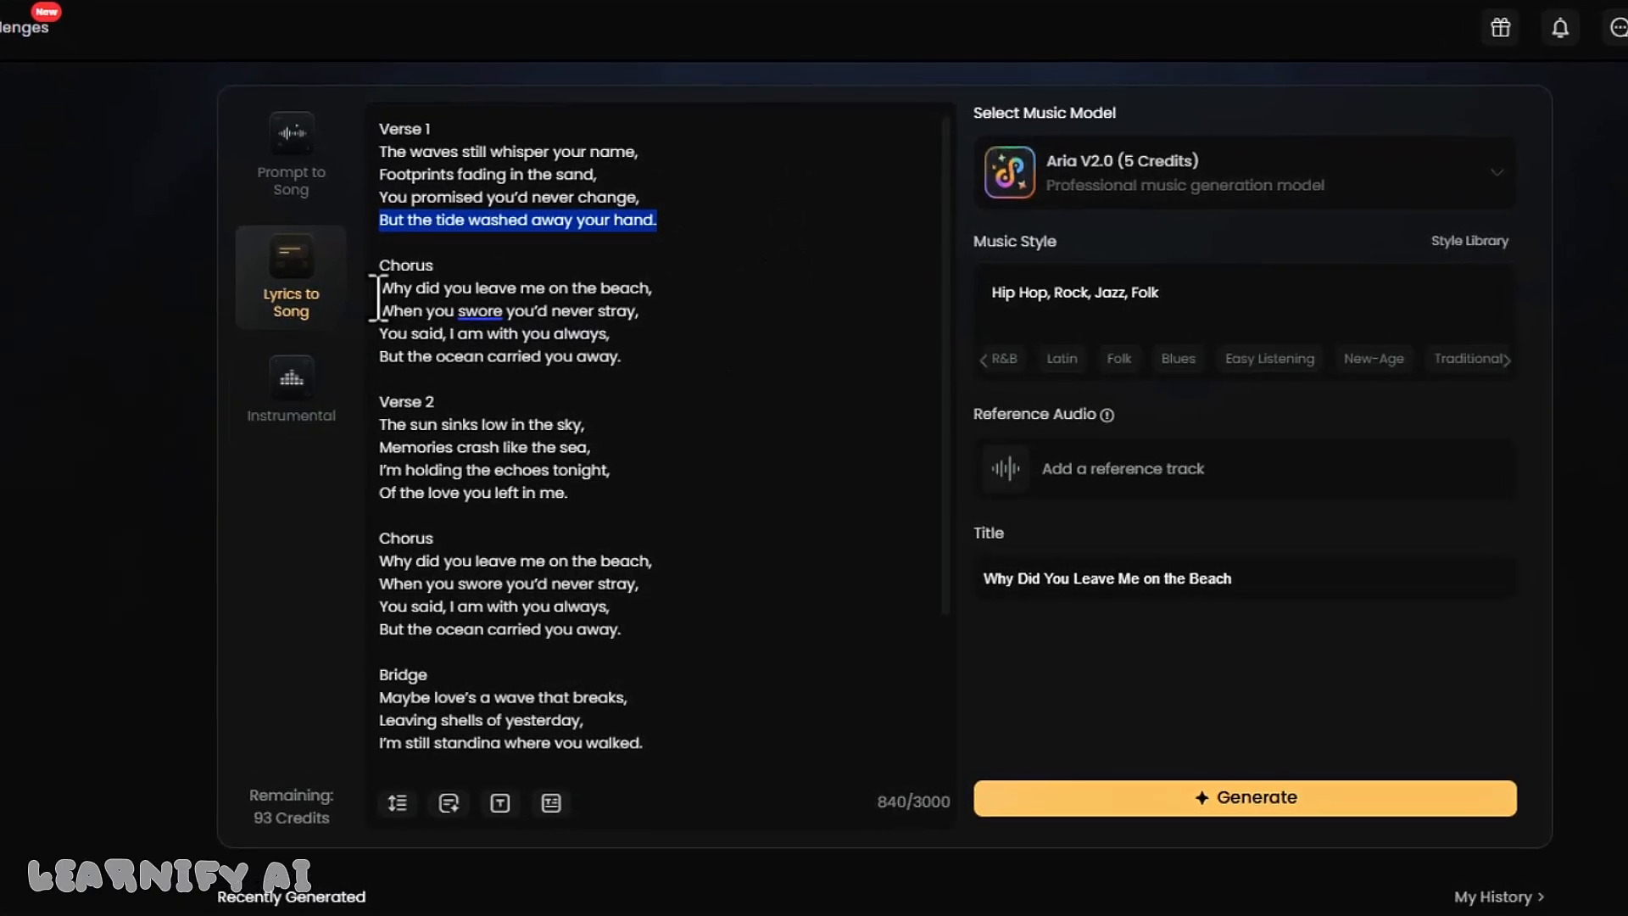
{"action": "left_click_drag", "start_coordinate": [377, 292], "coordinate": [801, 297]}
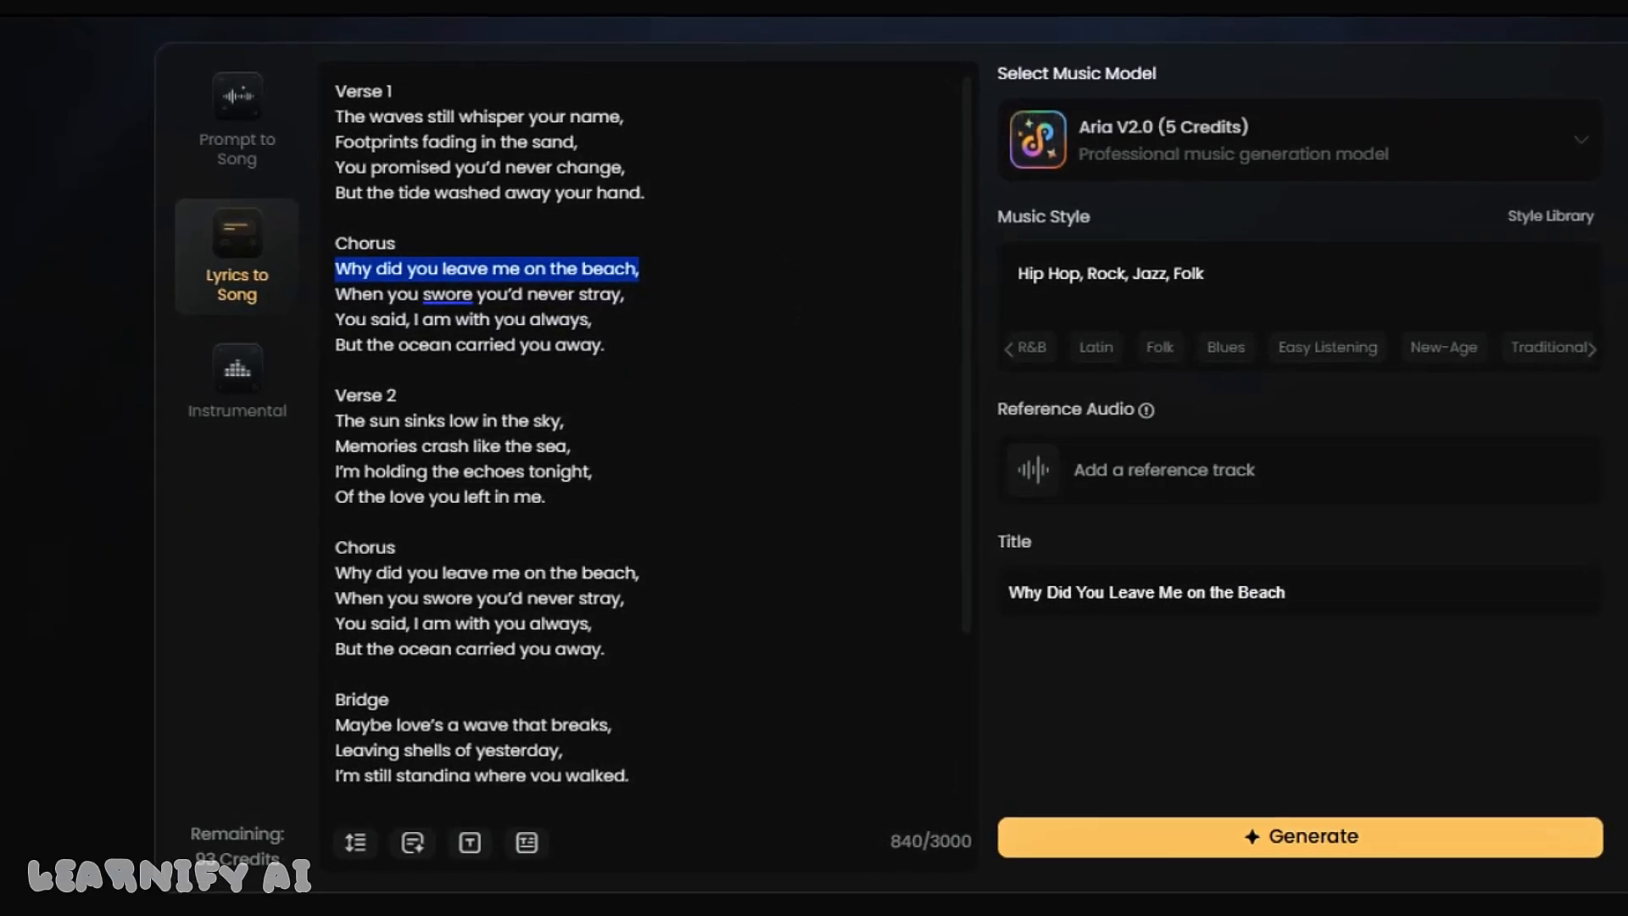
{"action": "left_click", "coordinate": [720, 280]}
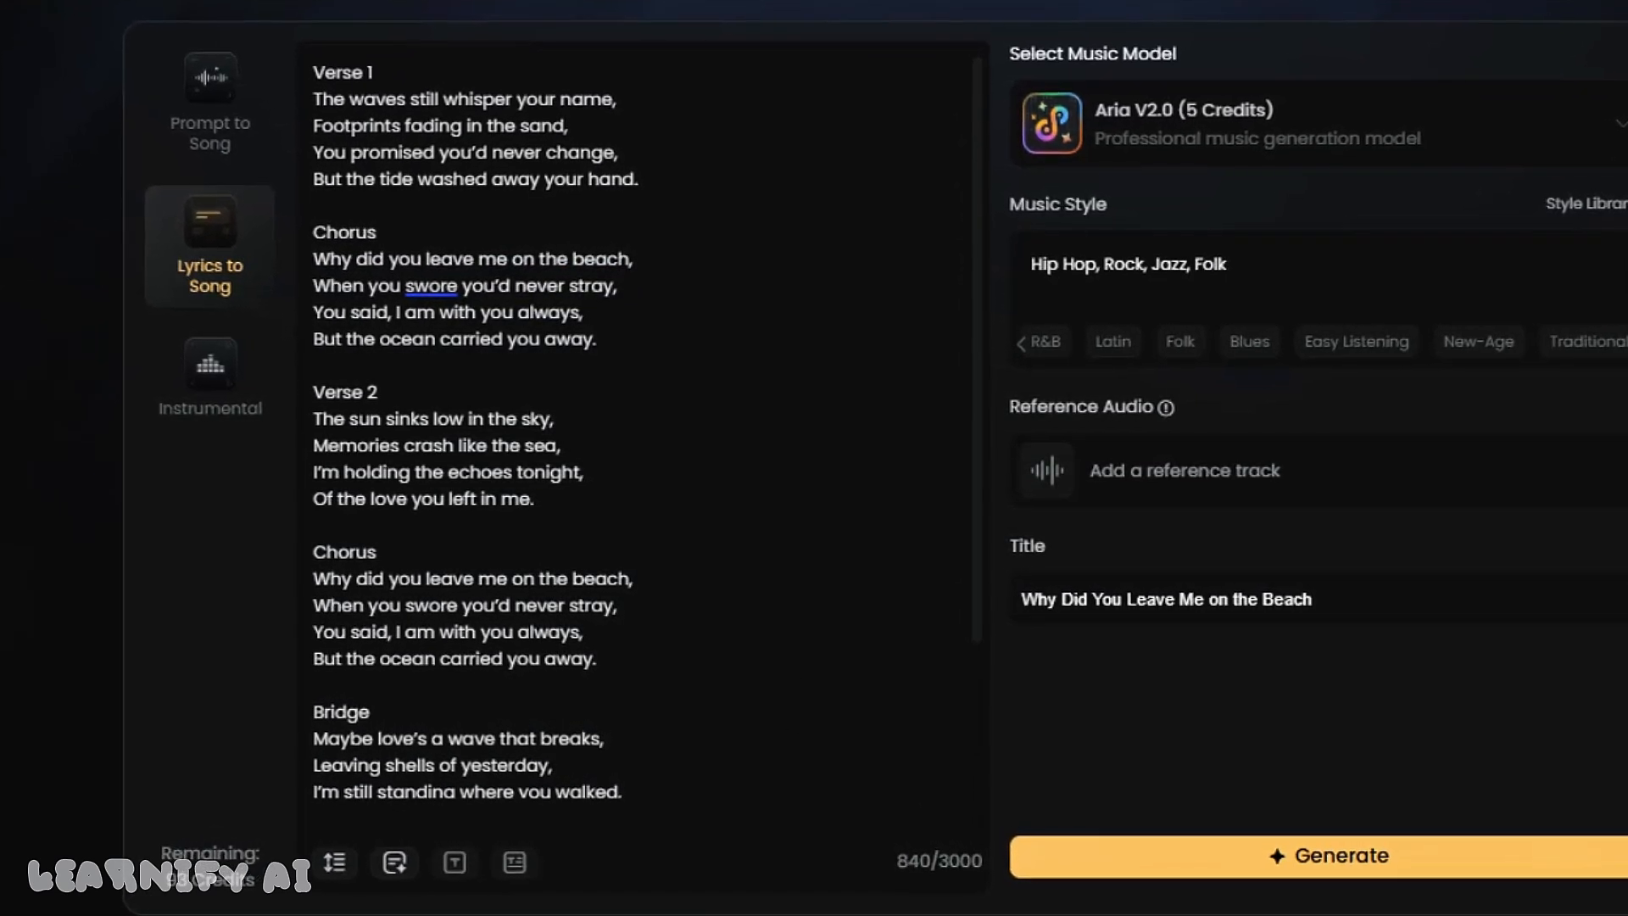
- Follow the beach song's ending by highlighting the Final Chorus lines, and open the Instrumental mode
{"action": "scroll", "coordinate": [815, 692], "scroll_direction": "down", "scroll_amount": 2}
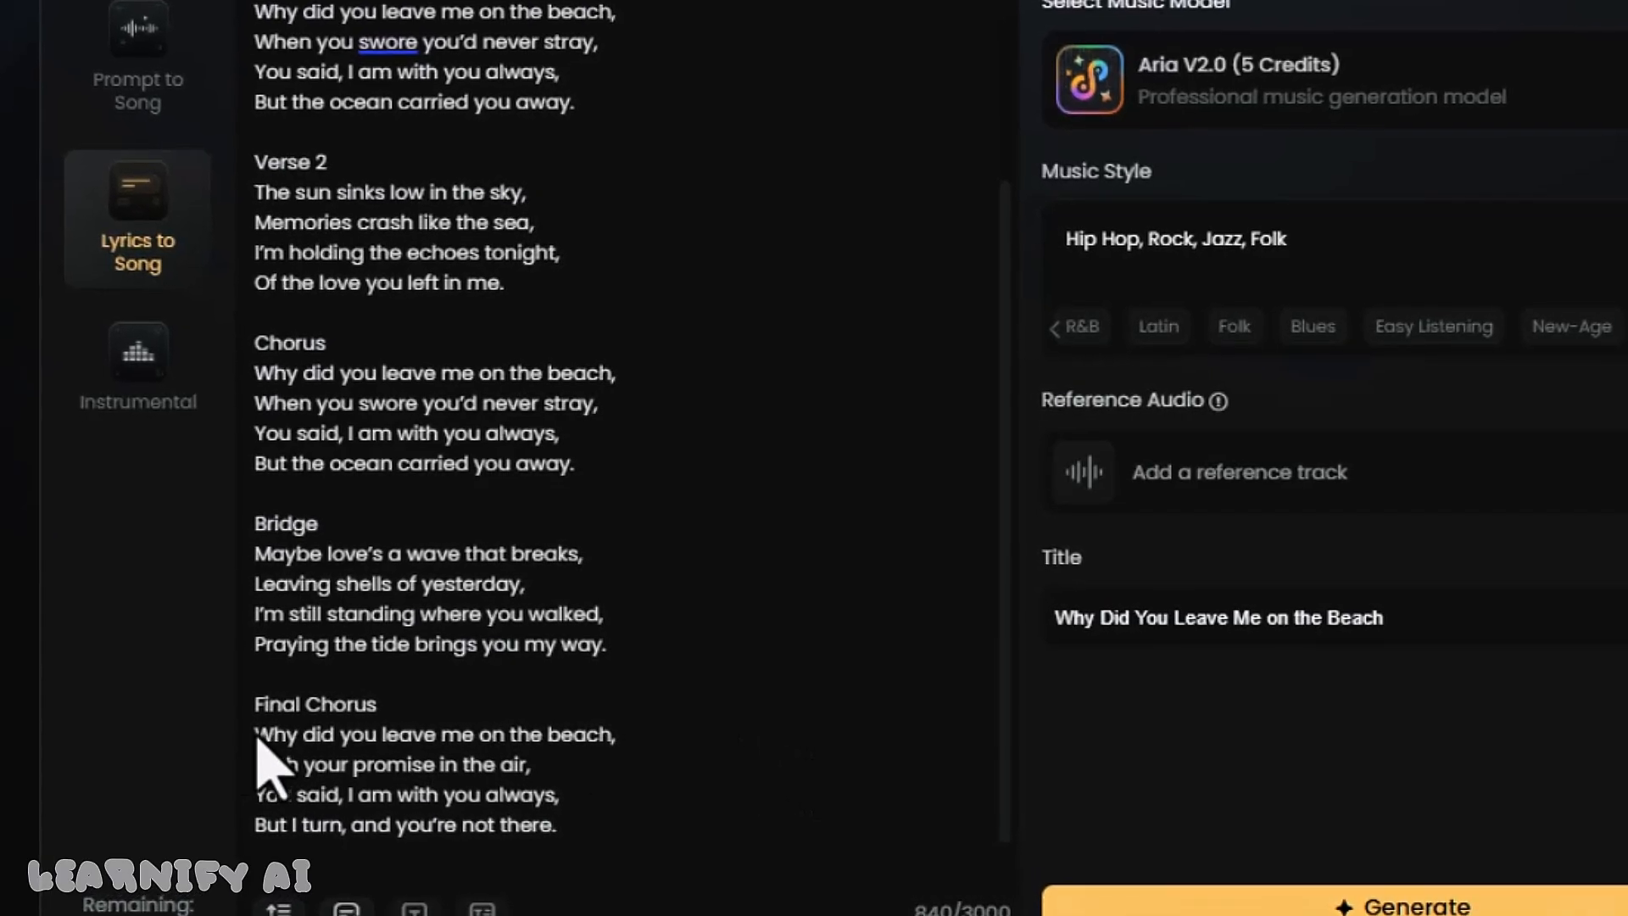
{"action": "left_click_drag", "start_coordinate": [254, 735], "coordinate": [799, 785]}
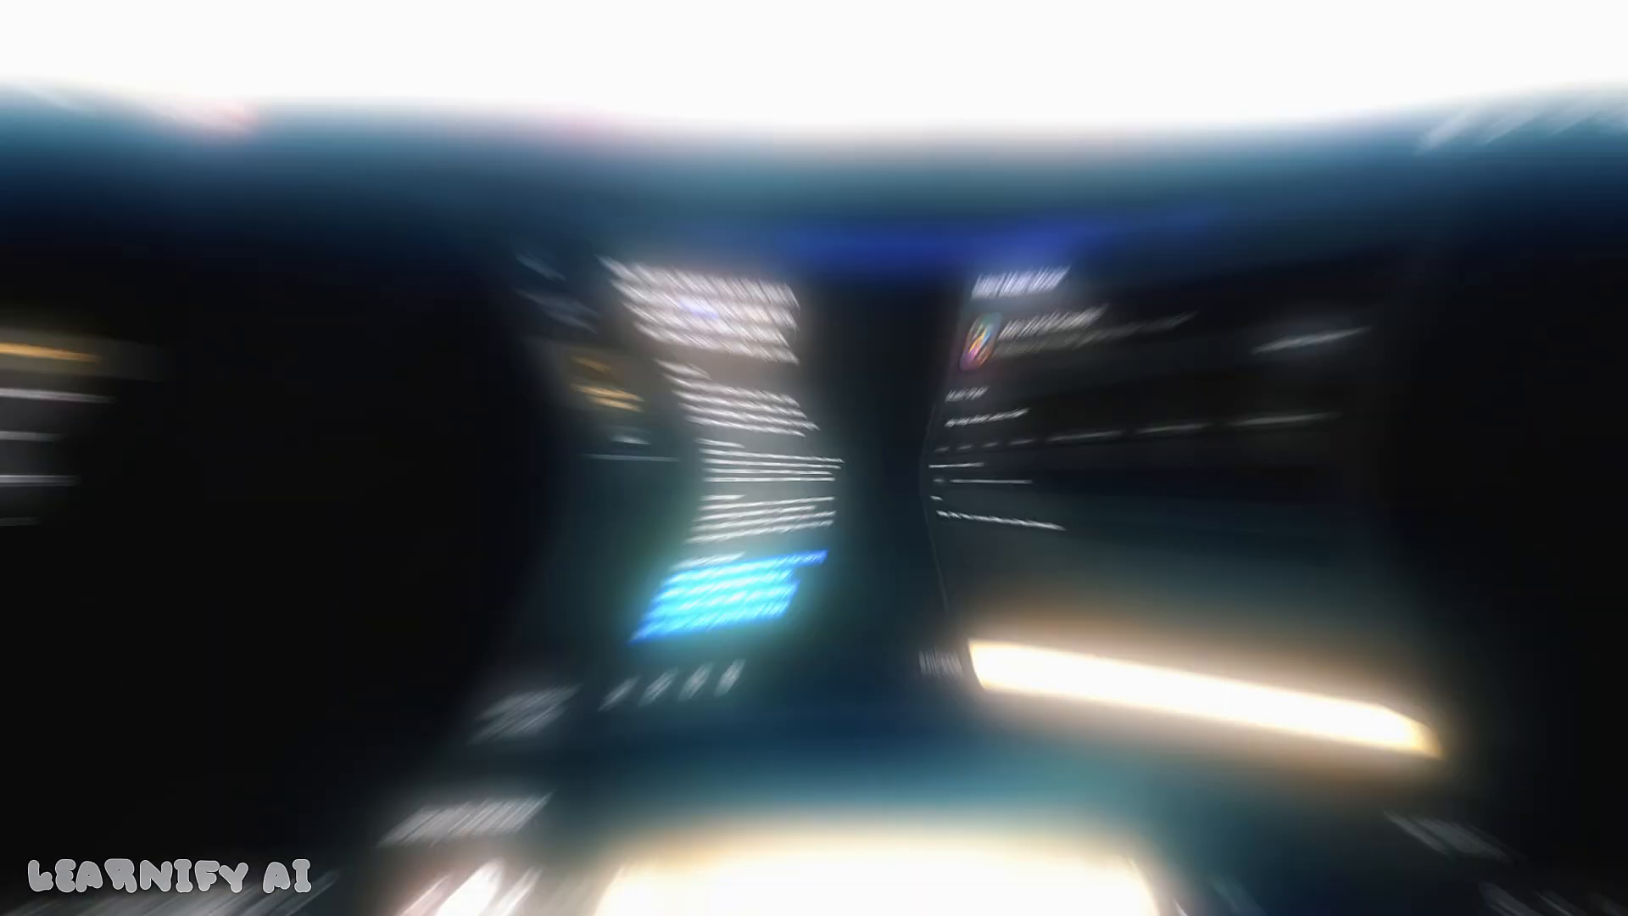
{"action": "left_click", "coordinate": [364, 513]}
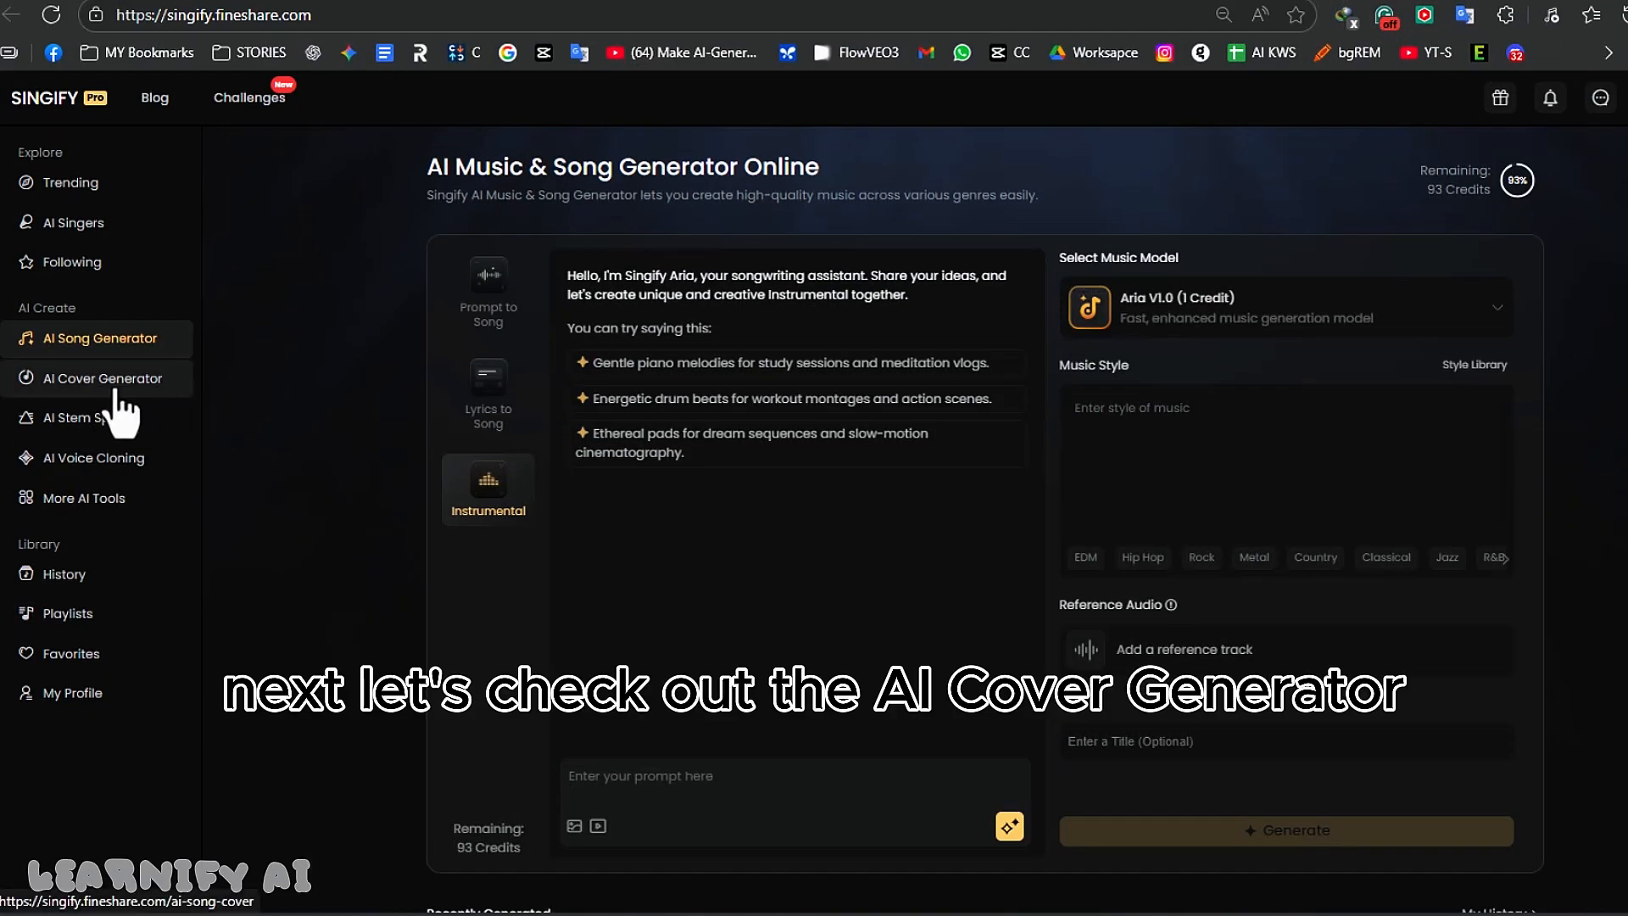
- Open the AI Cover Generator and choose SZA as the cover singer
{"action": "left_click", "coordinate": [117, 385]}
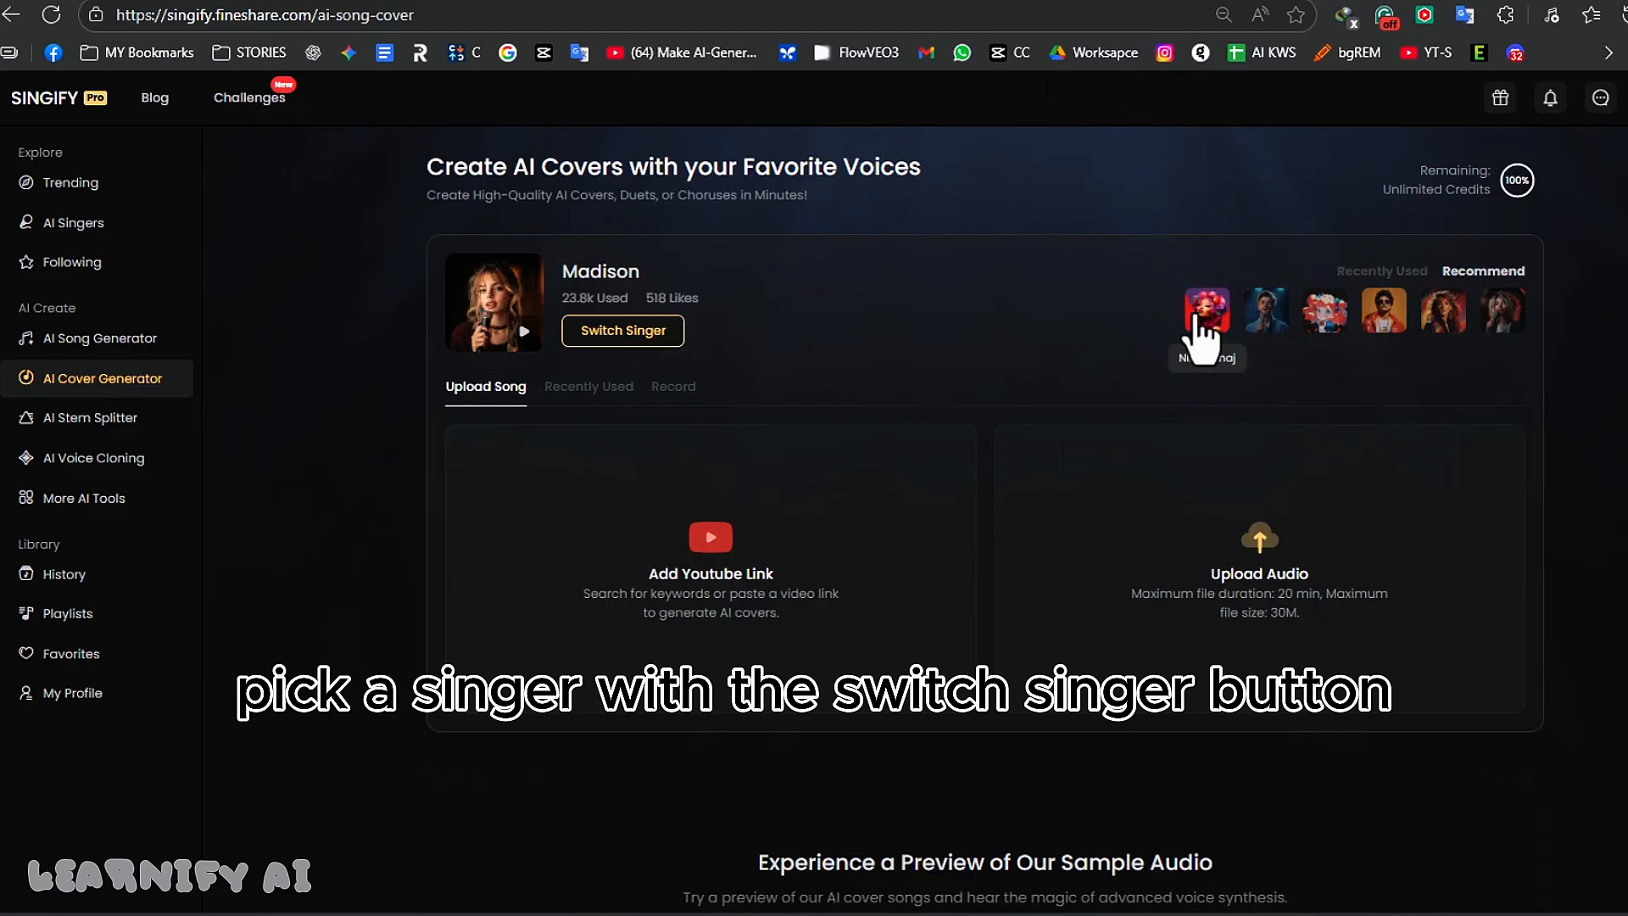
{"action": "left_click", "coordinate": [1443, 319]}
{"action": "left_click", "coordinate": [1205, 319]}
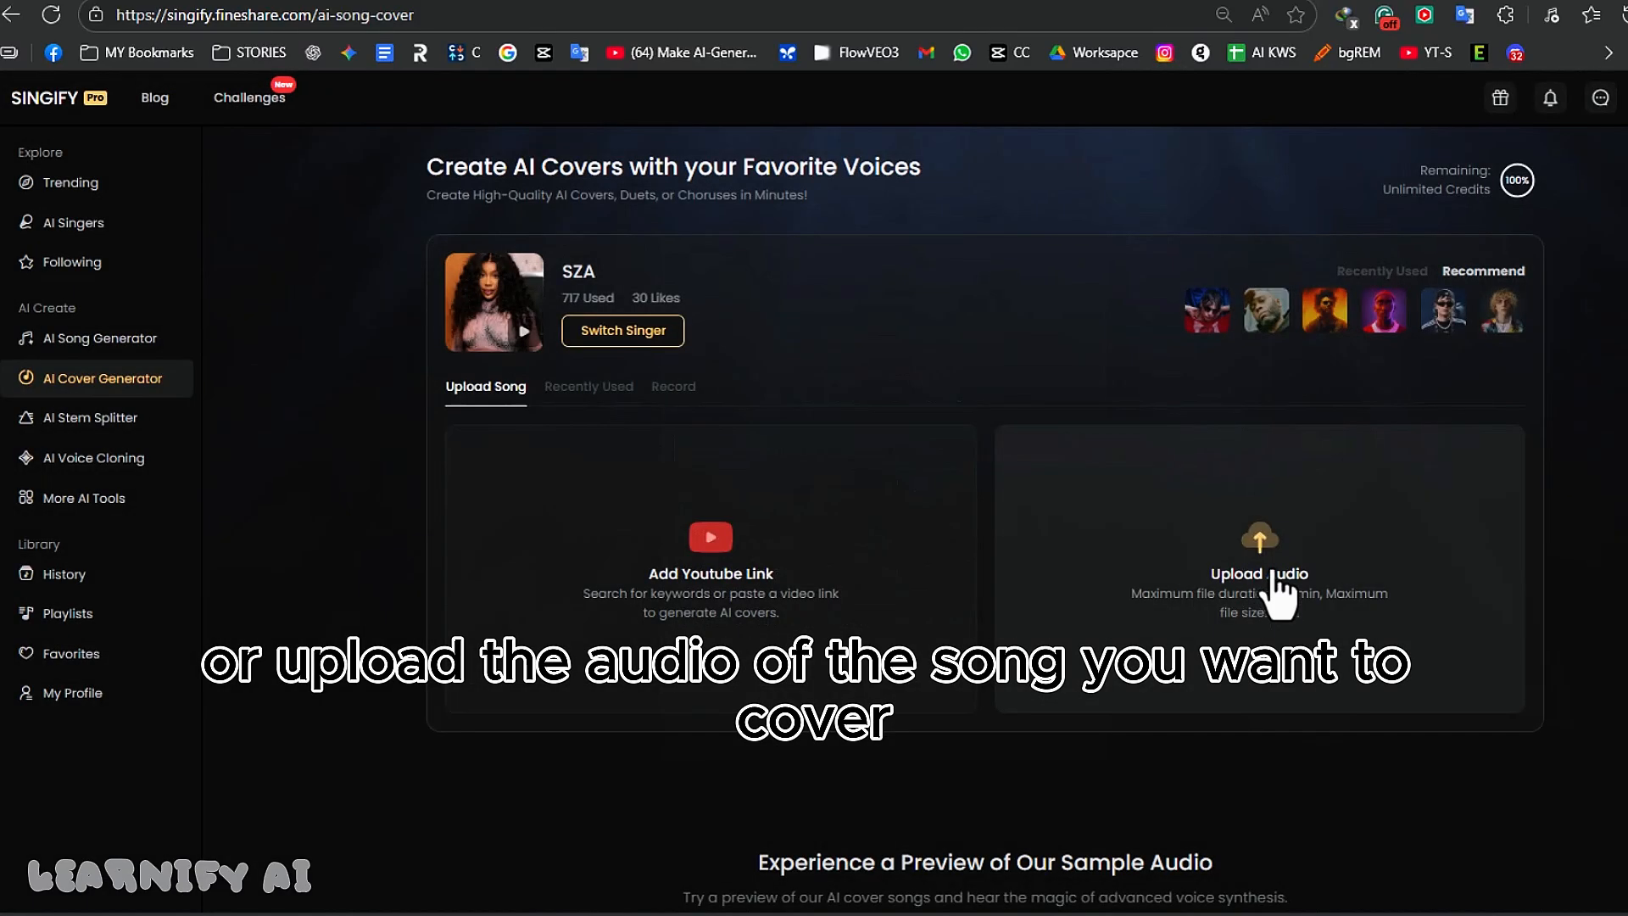
{"action": "left_click", "coordinate": [804, 452]}
{"action": "type", "text": "https://youtu.be/MSRcC626prw?list=RDMSRcC626prw"}
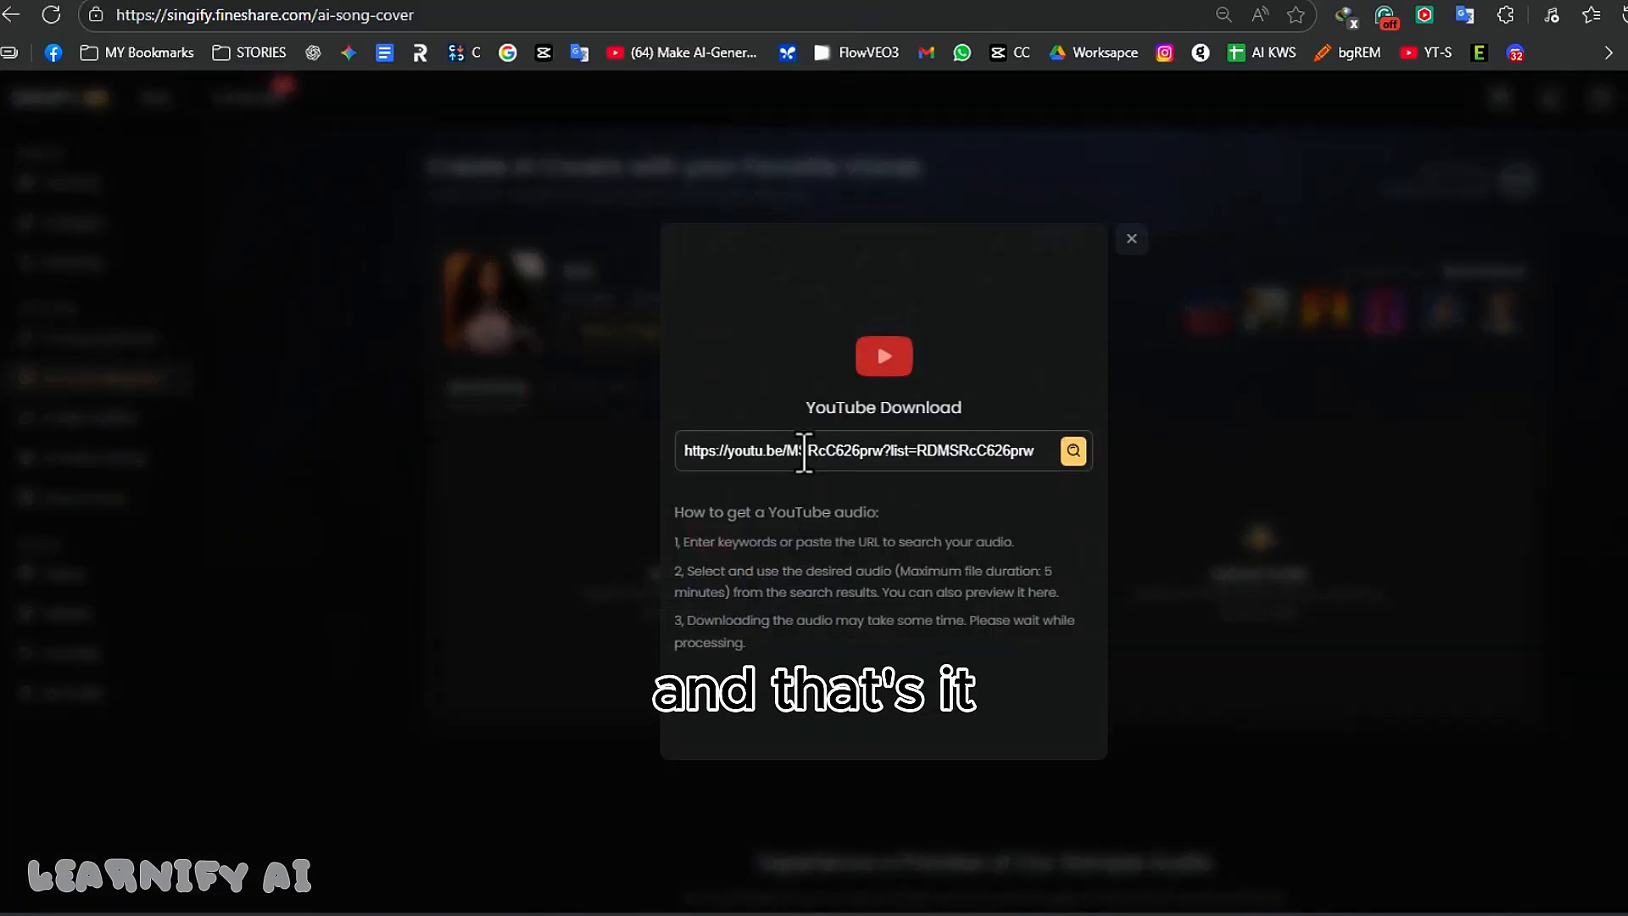
{"action": "left_click", "coordinate": [1072, 450]}
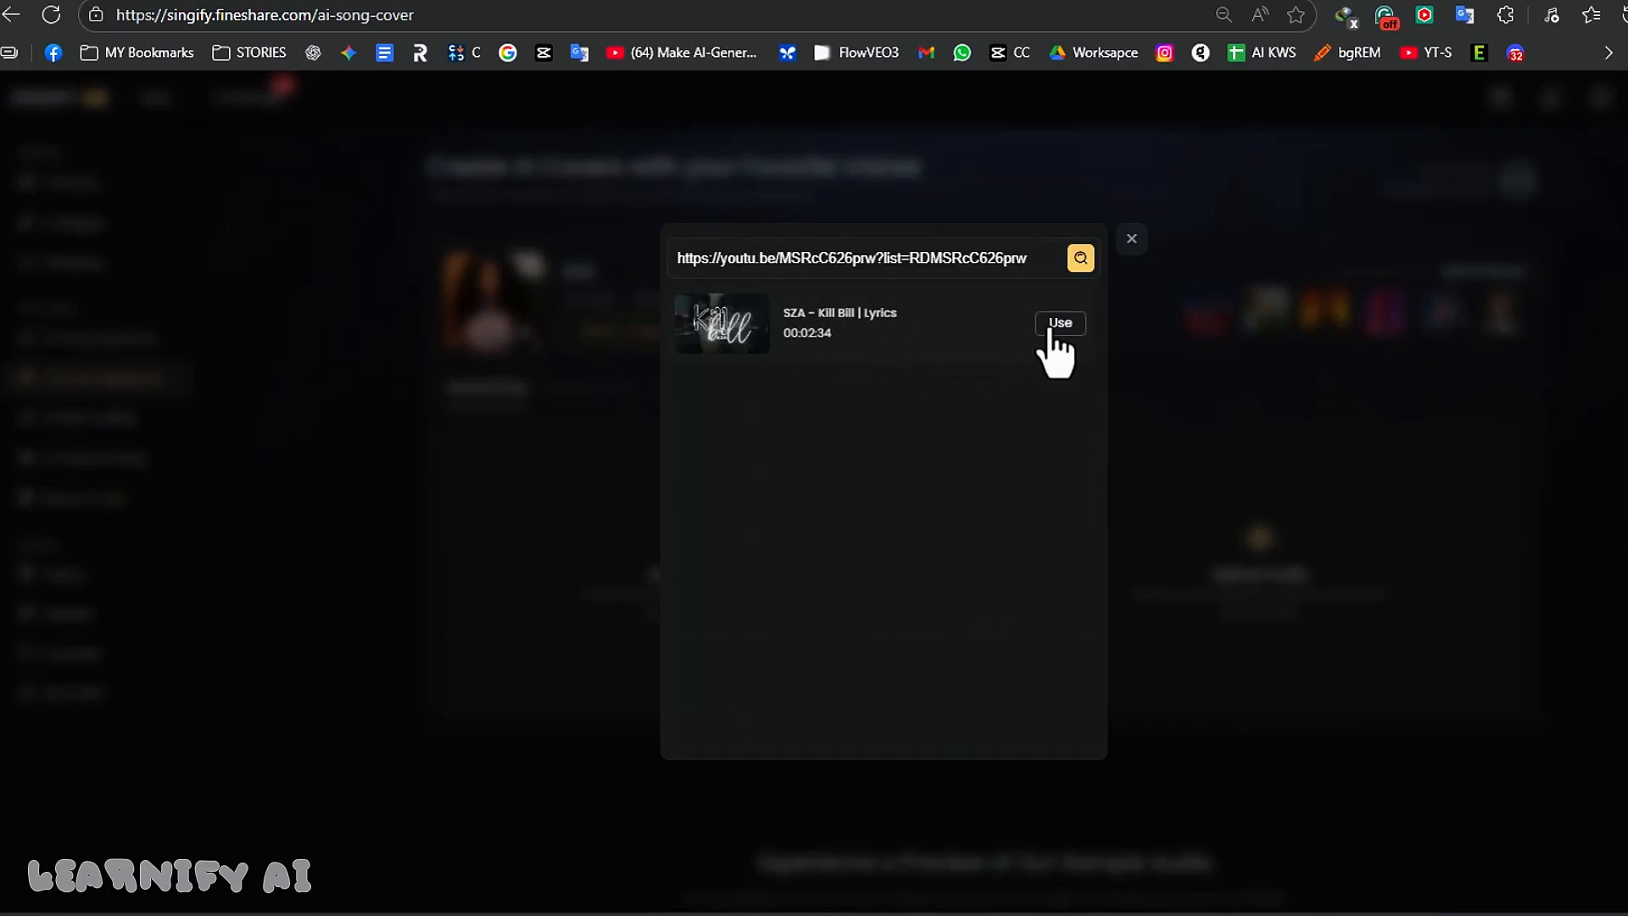
{"action": "left_click", "coordinate": [1051, 332]}
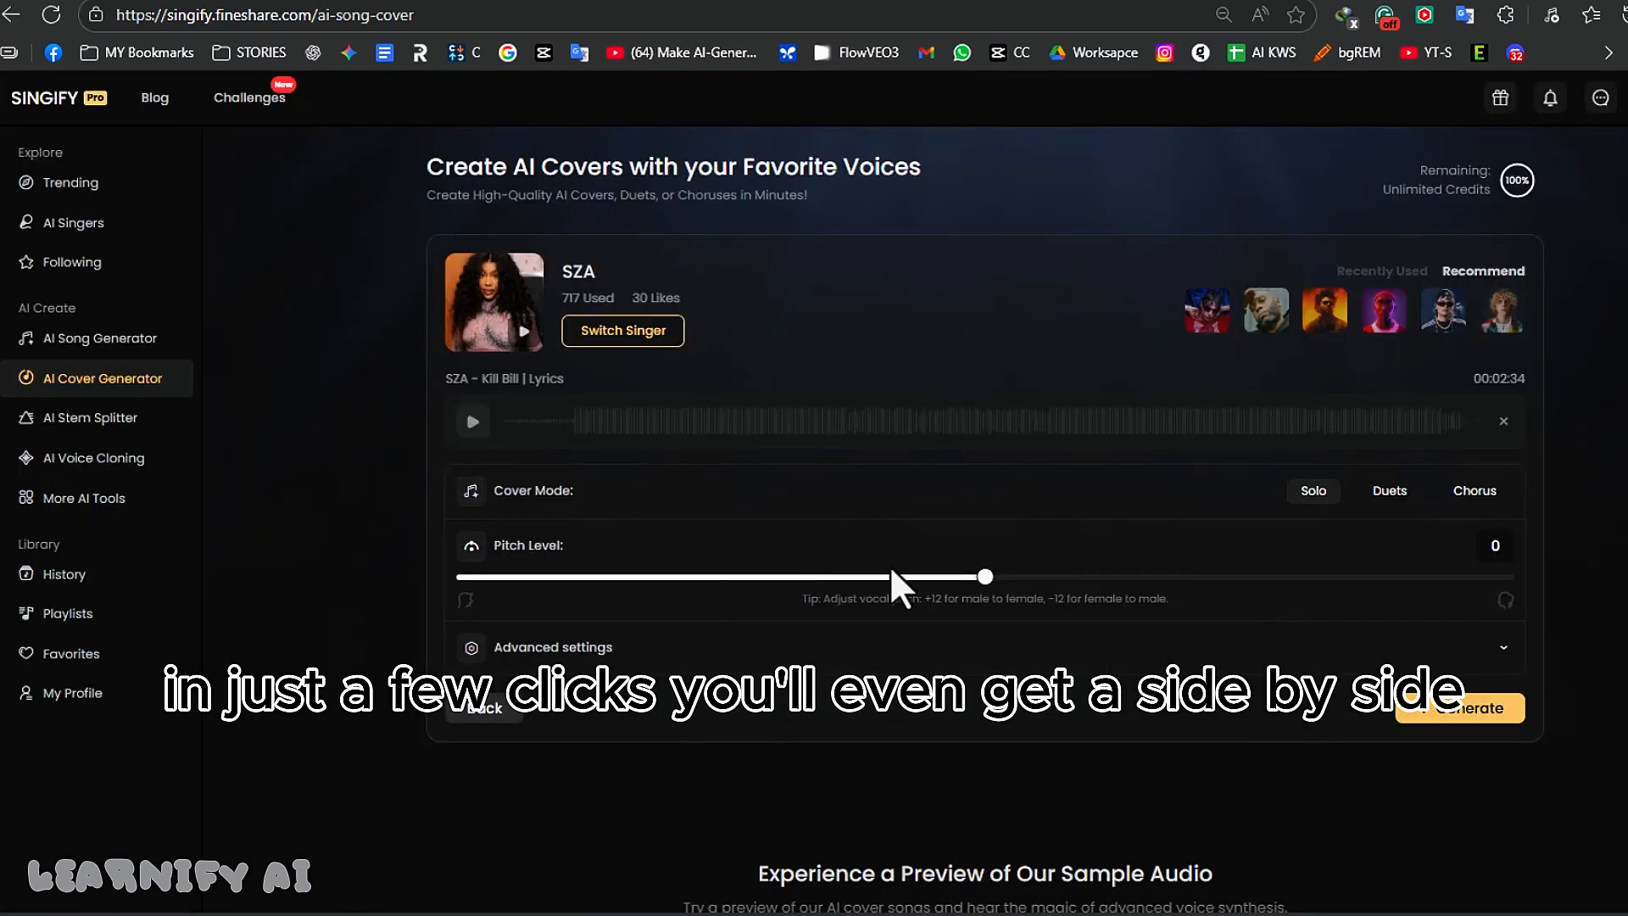
- Preview part of the loaded Kill Bill track and generate its AI cover
{"action": "left_click", "coordinate": [473, 422]}
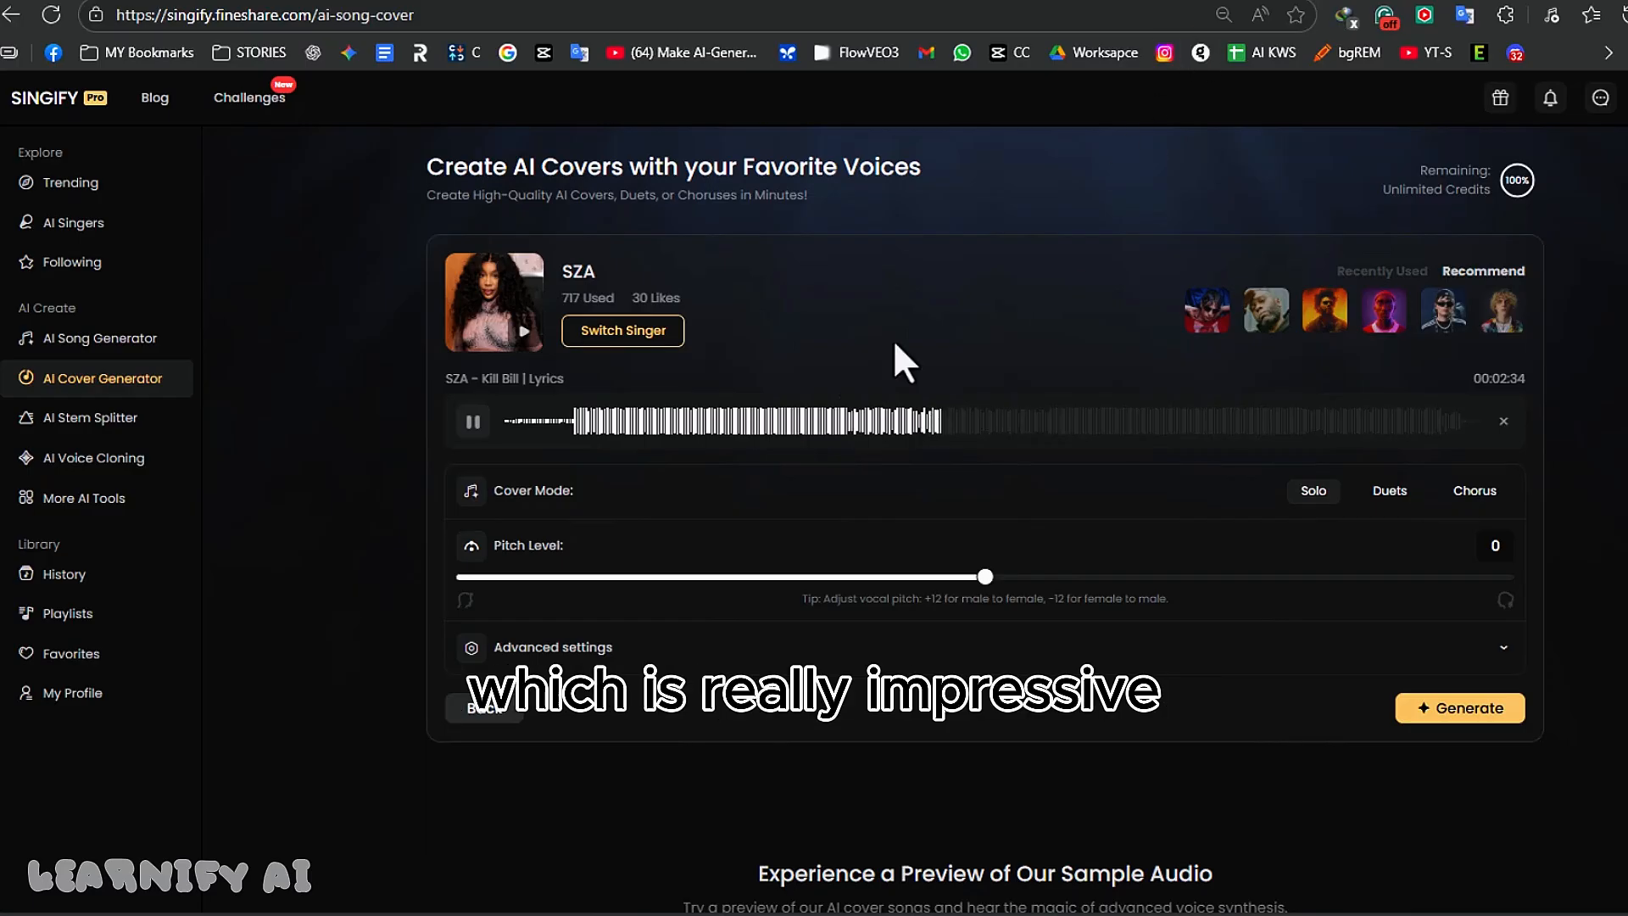
{"action": "left_click", "coordinate": [473, 421]}
{"action": "left_click", "coordinate": [1460, 707]}
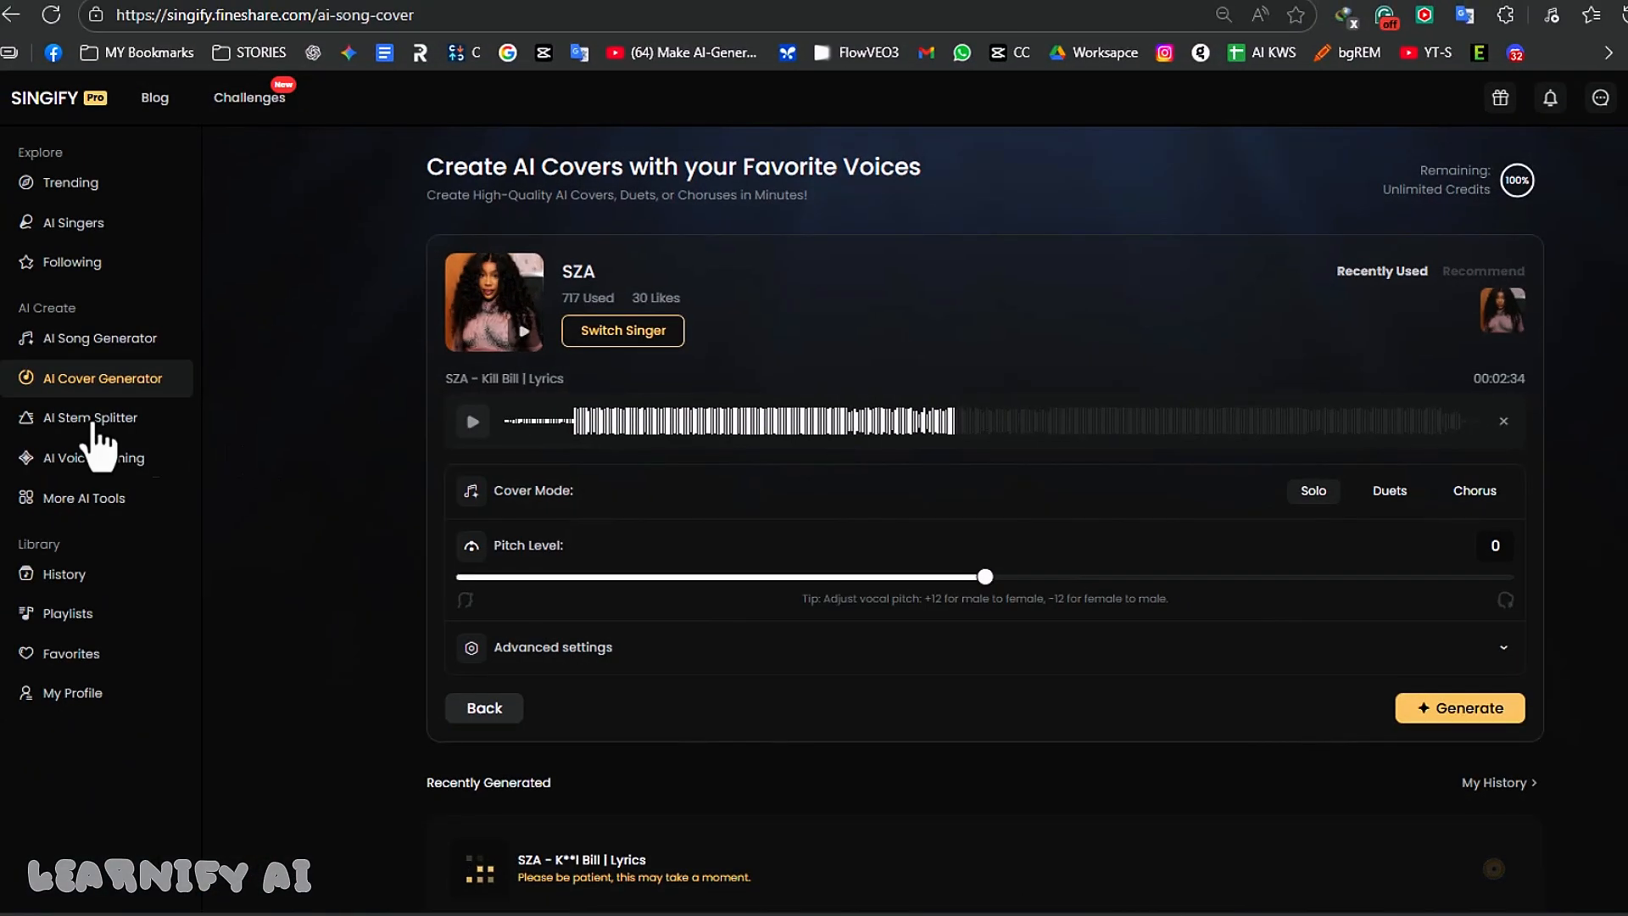
- Open the AI Stem Splitter, try its separation models ending on Lead & Back Vocal, and highlight the page heading
{"action": "left_click", "coordinate": [97, 419]}
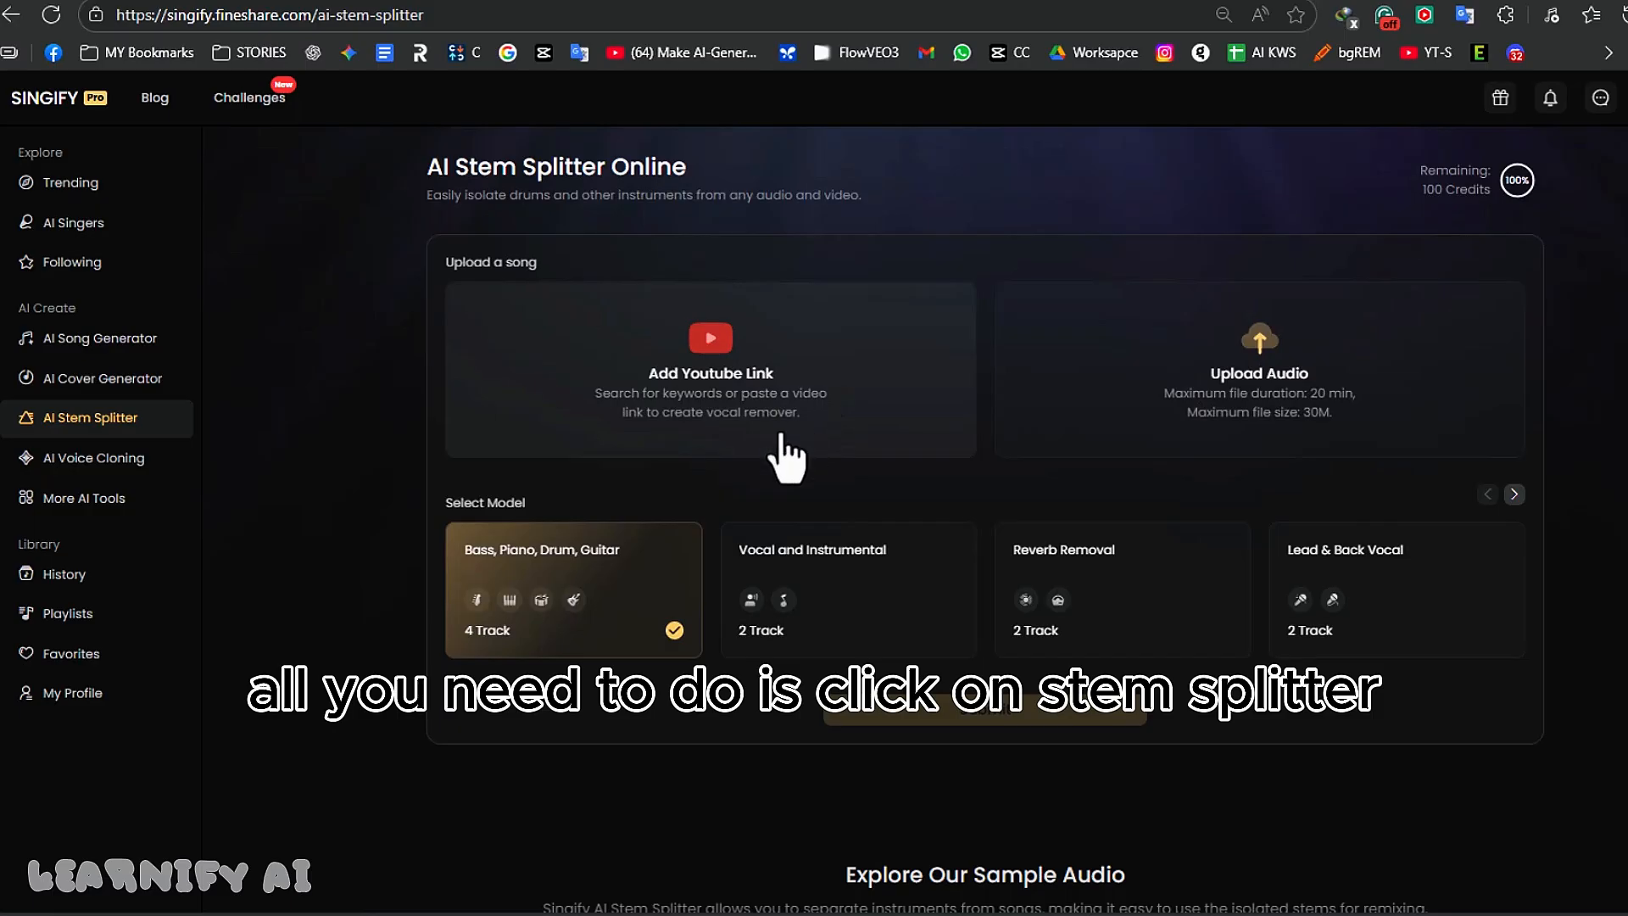
{"action": "left_click", "coordinate": [886, 631]}
{"action": "left_click", "coordinate": [1153, 612]}
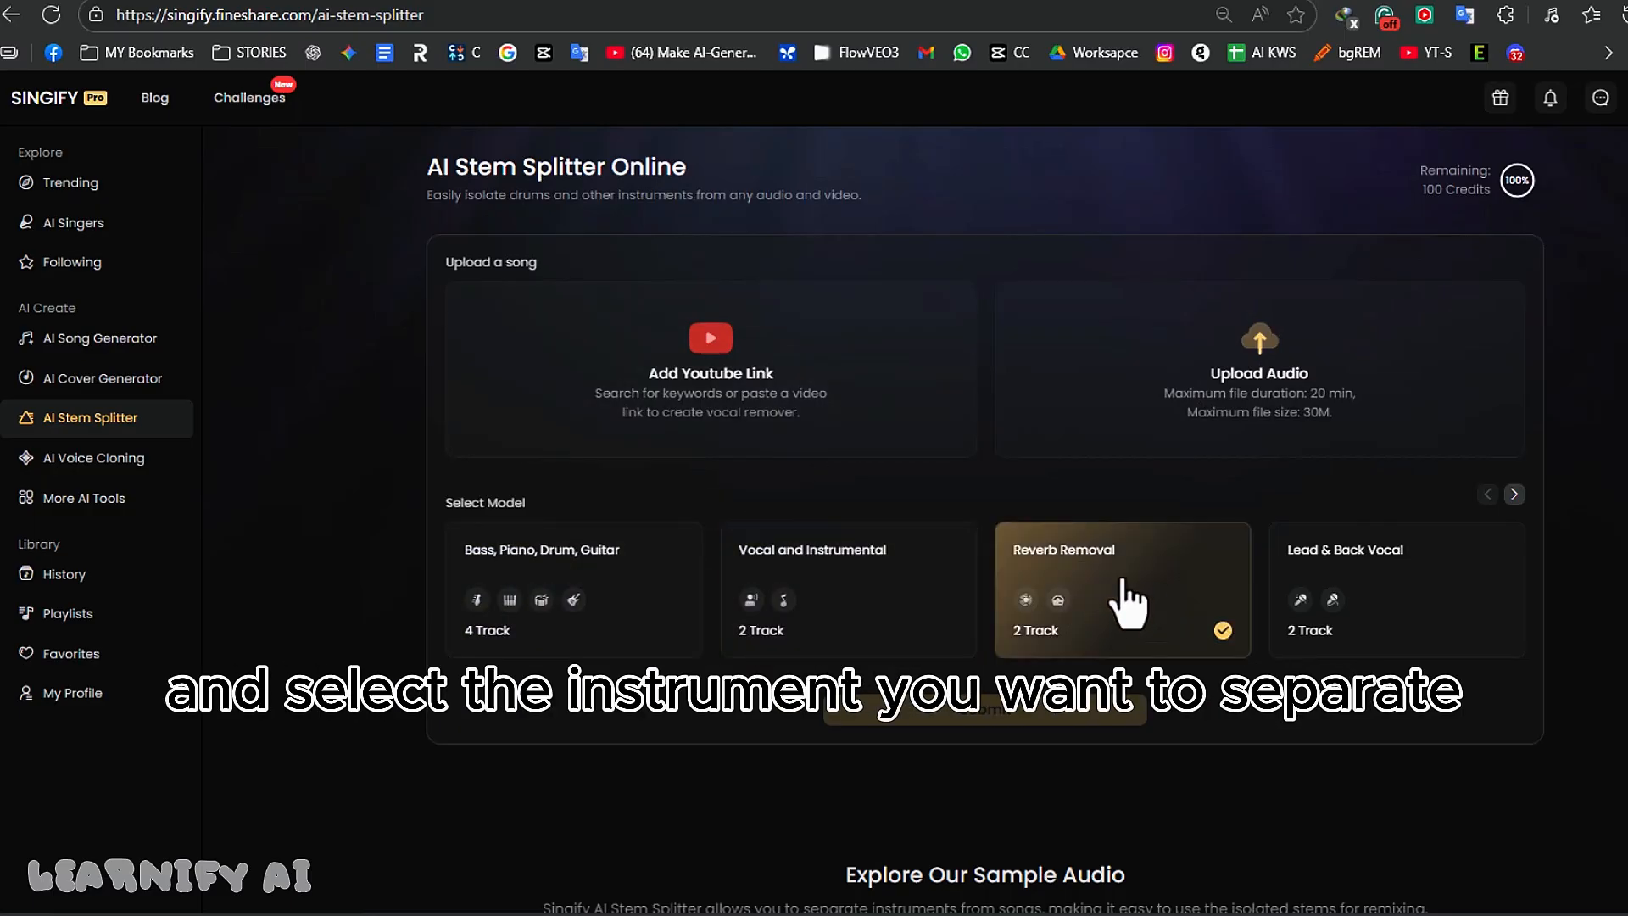
{"action": "left_click", "coordinate": [1435, 623]}
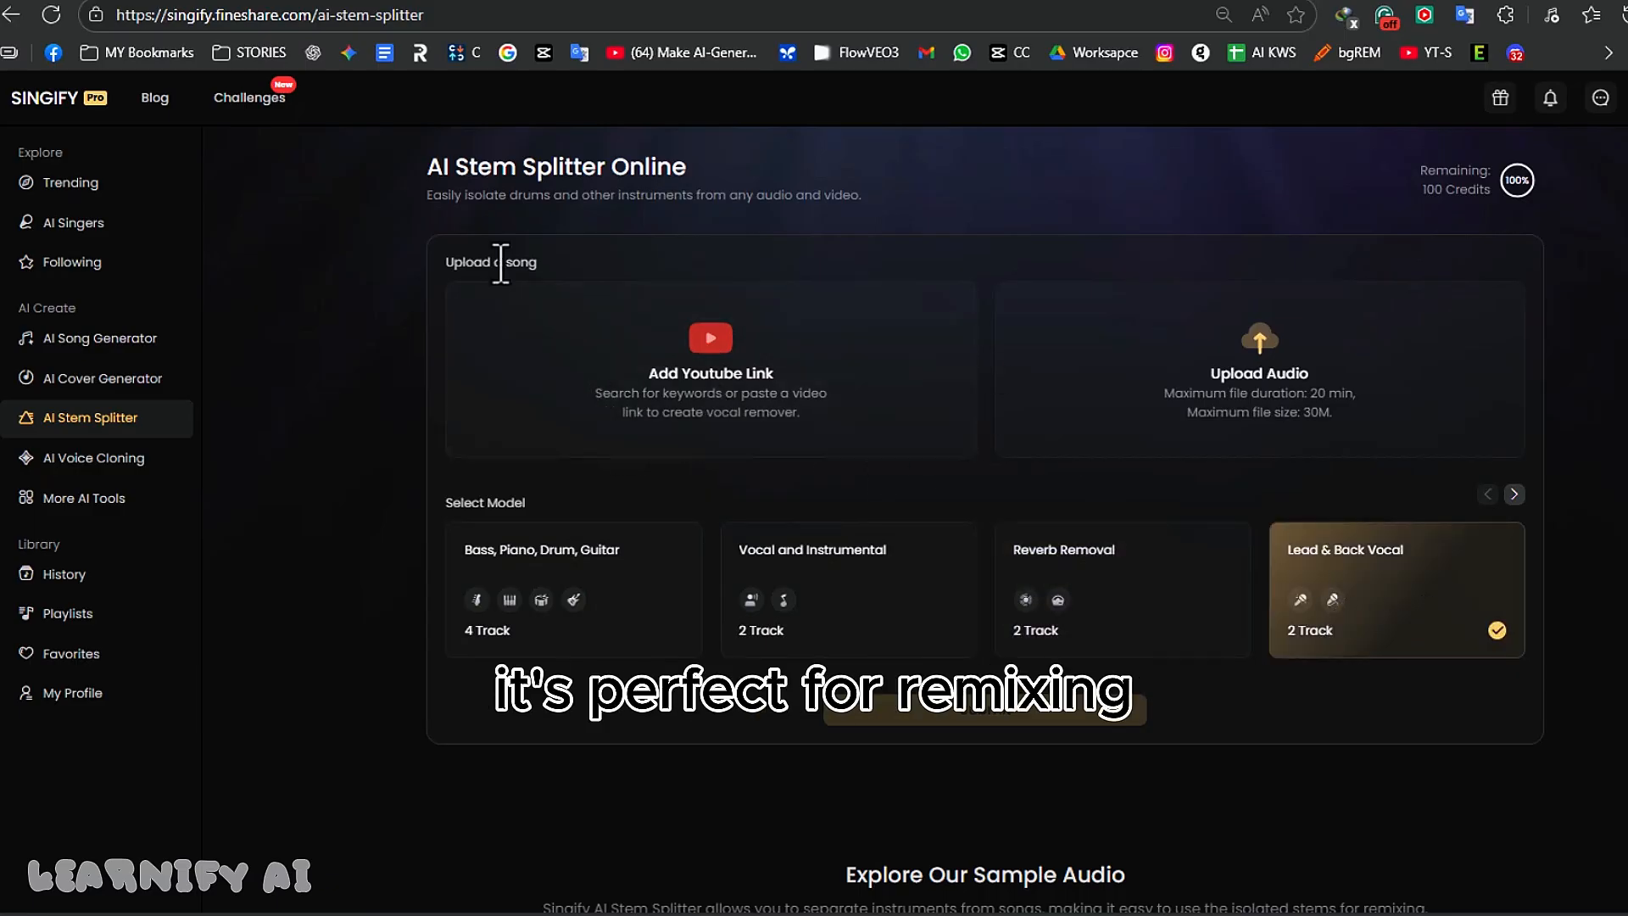
{"action": "left_click_drag", "start_coordinate": [426, 163], "coordinate": [688, 167]}
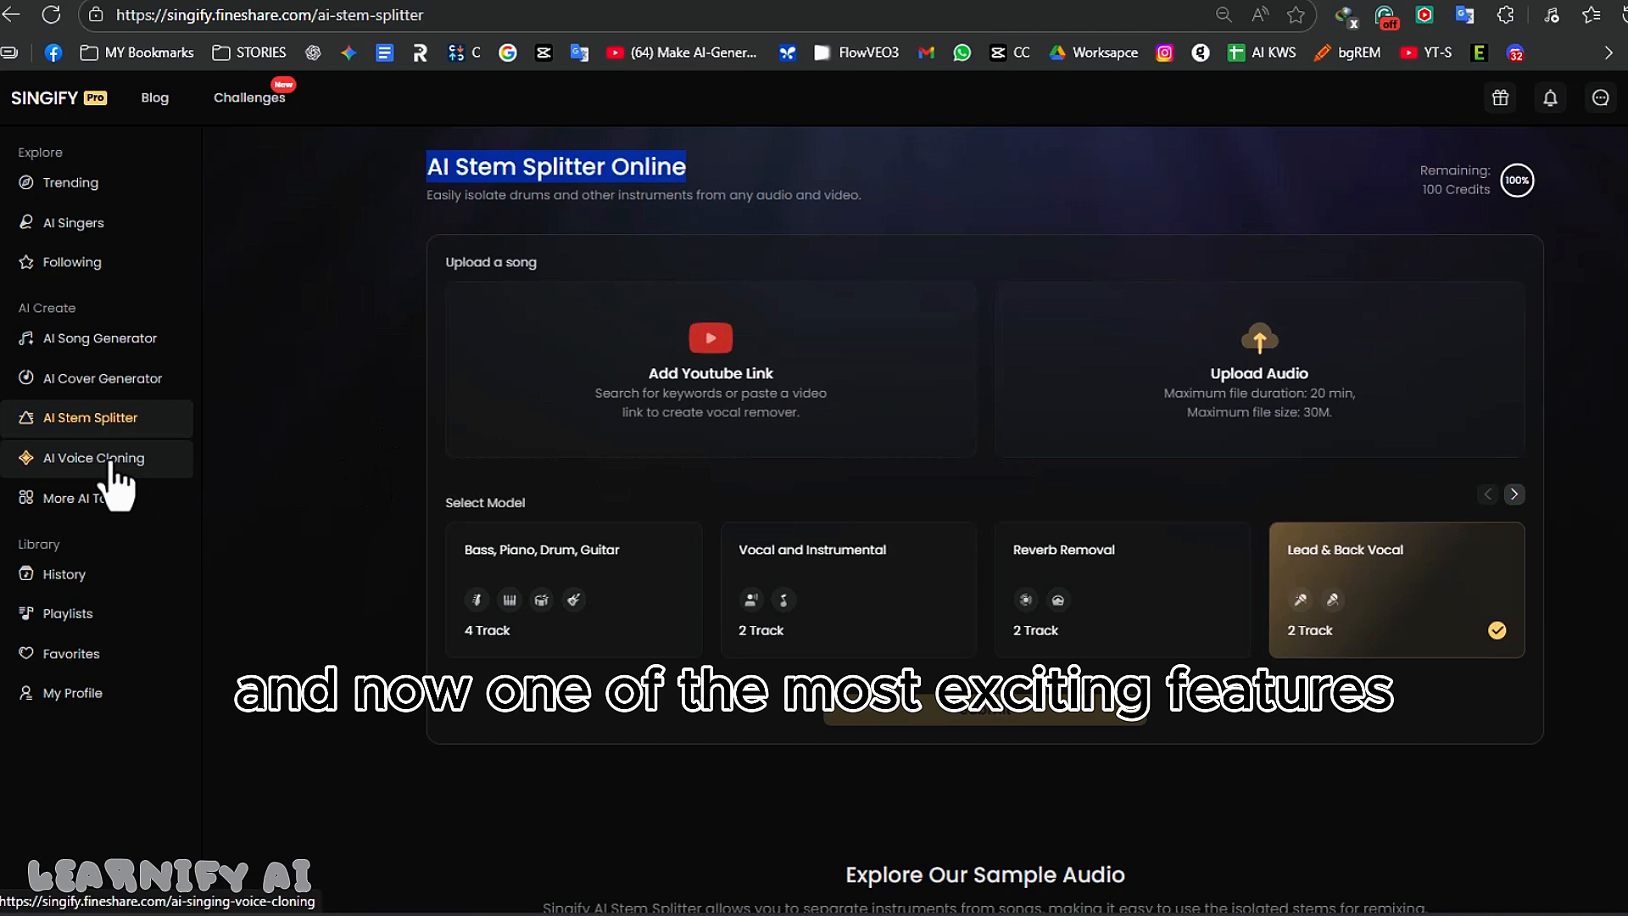
- Open AI Voice Cloning and use the YouTube video "Charlie Puth - We Don't Talk Anymore (feat. Selena Gomez) [Official Video]" for a custom singer
{"action": "left_click", "coordinate": [111, 462]}
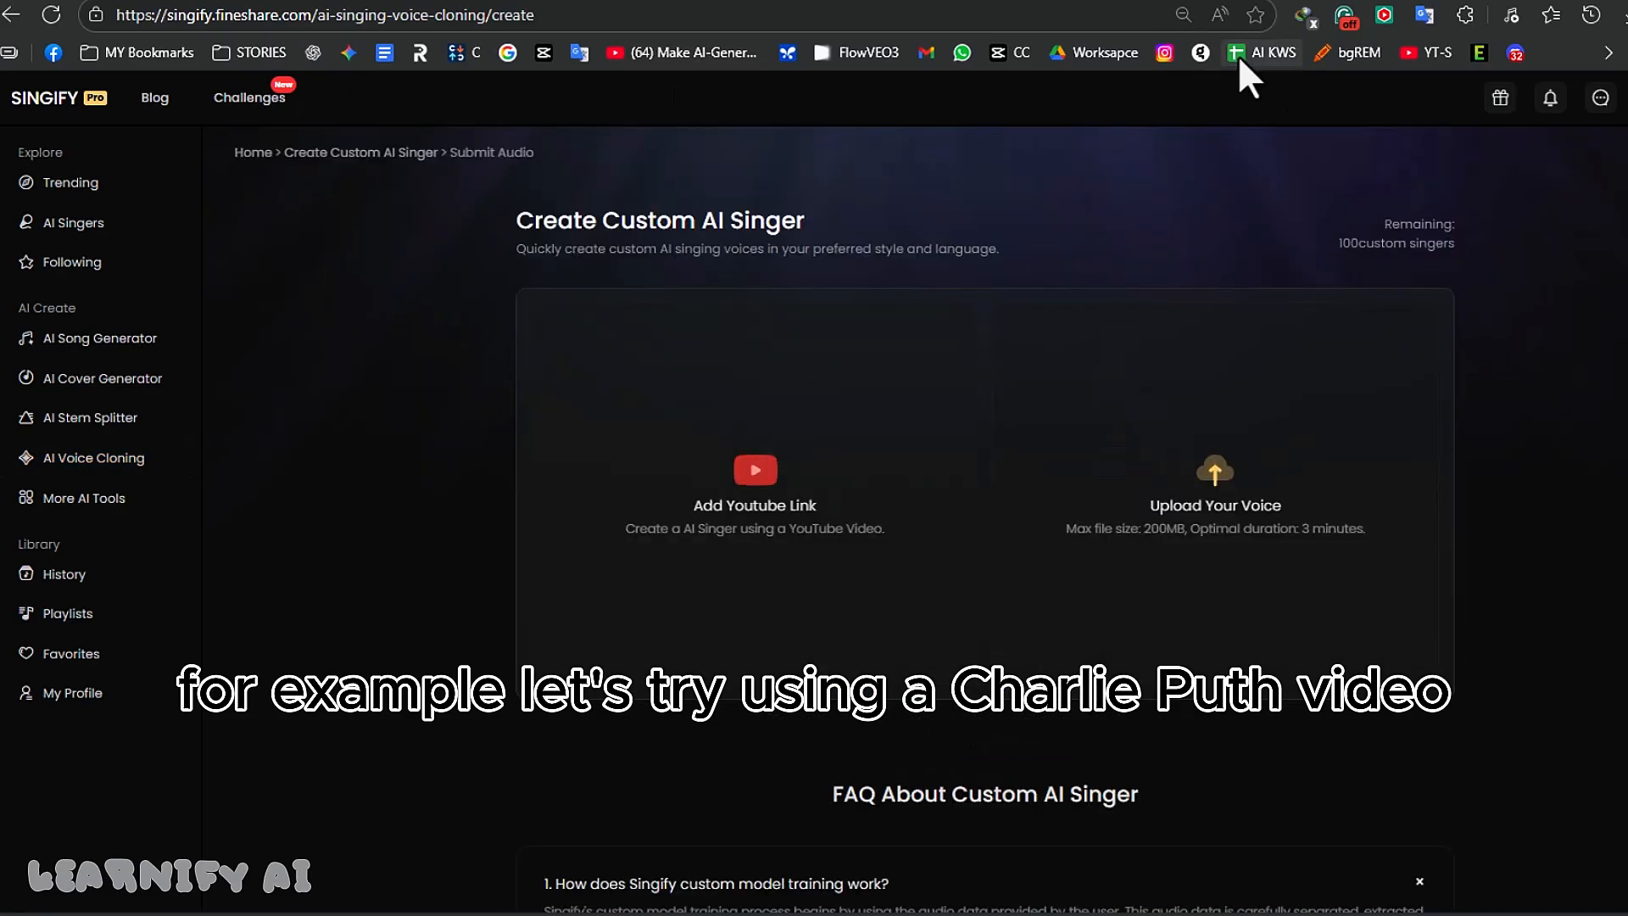
{"action": "left_click", "coordinate": [767, 383]}
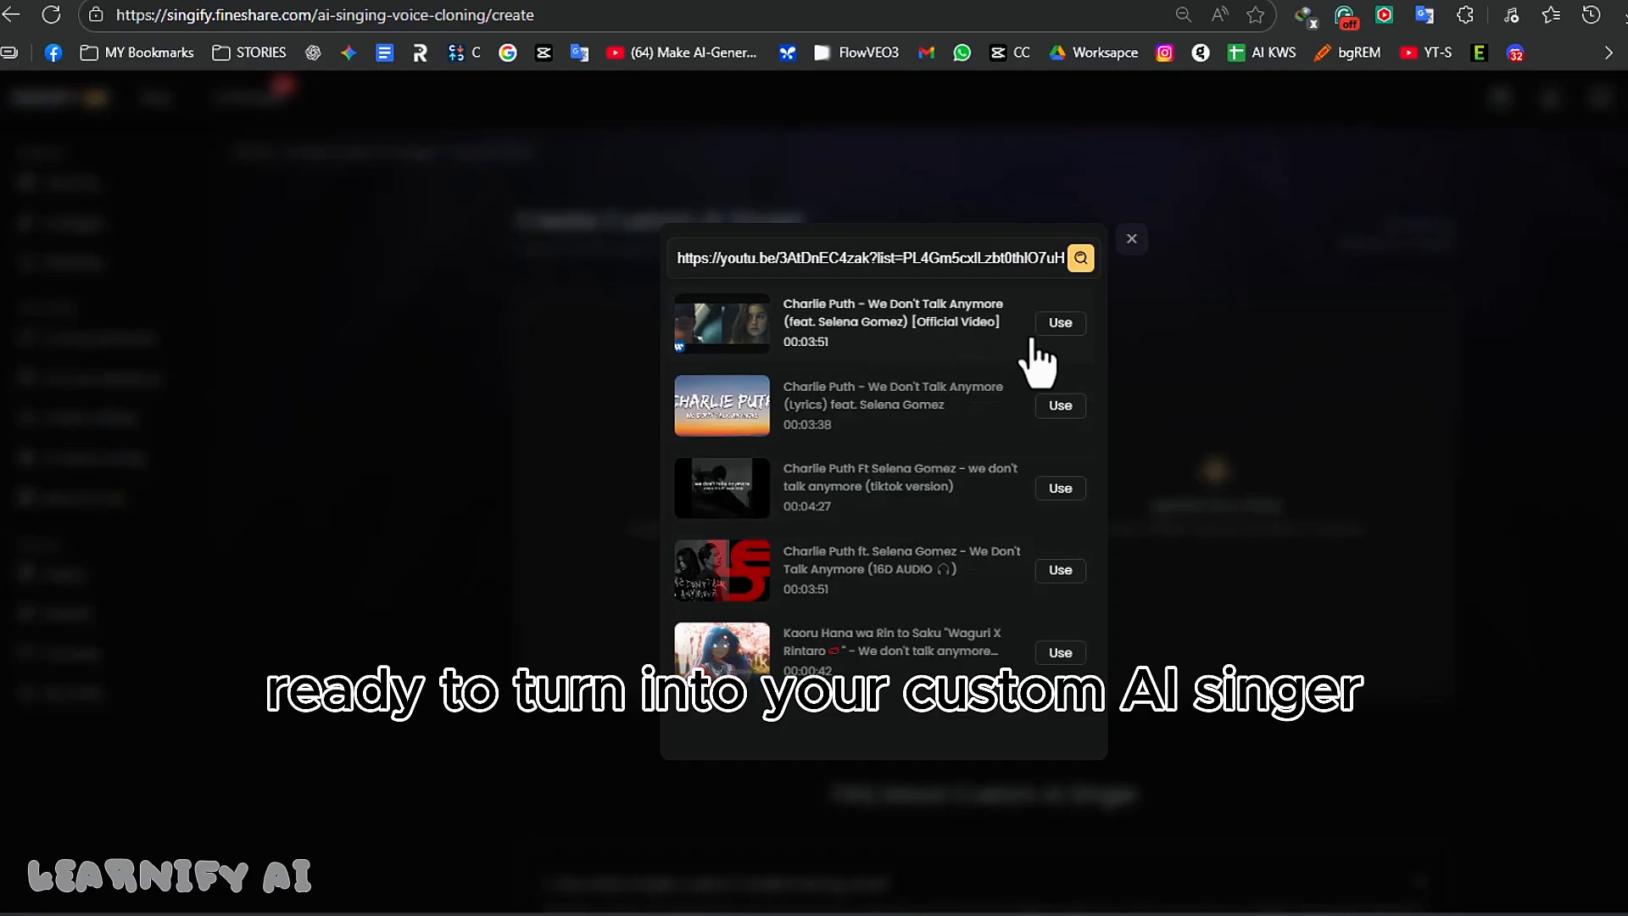
{"action": "left_click", "coordinate": [1057, 329]}
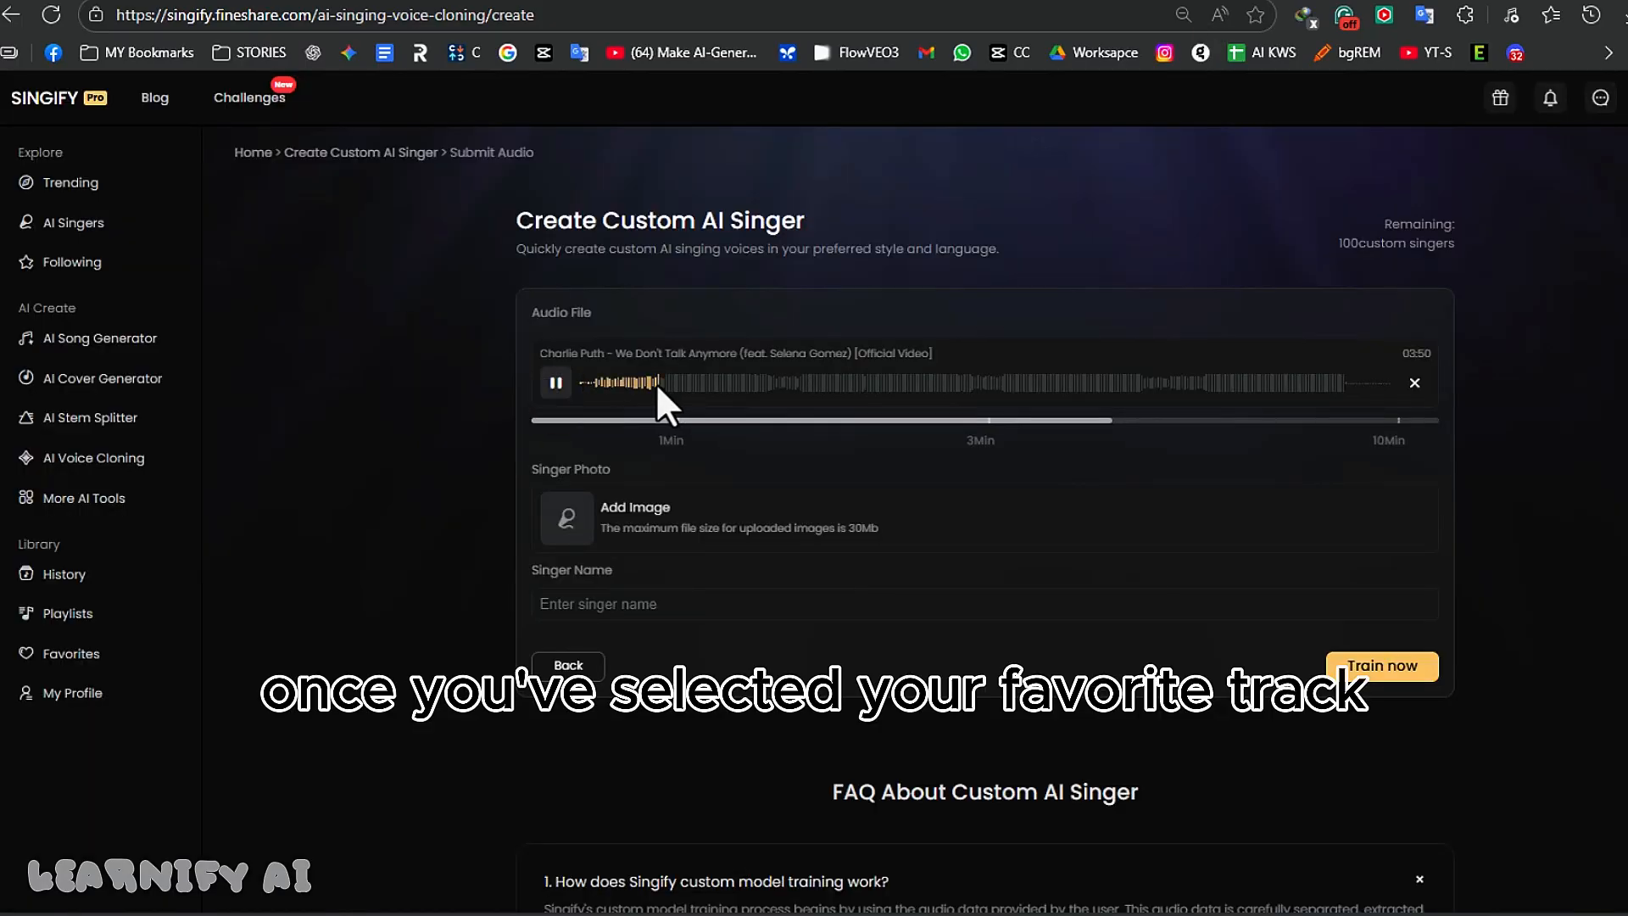
- Pause the track preview and add piclumen-1755584539684.png as the custom singer's photo
{"action": "left_click", "coordinate": [556, 382]}
{"action": "left_click", "coordinate": [738, 518]}
{"action": "double_click", "coordinate": [320, 155]}
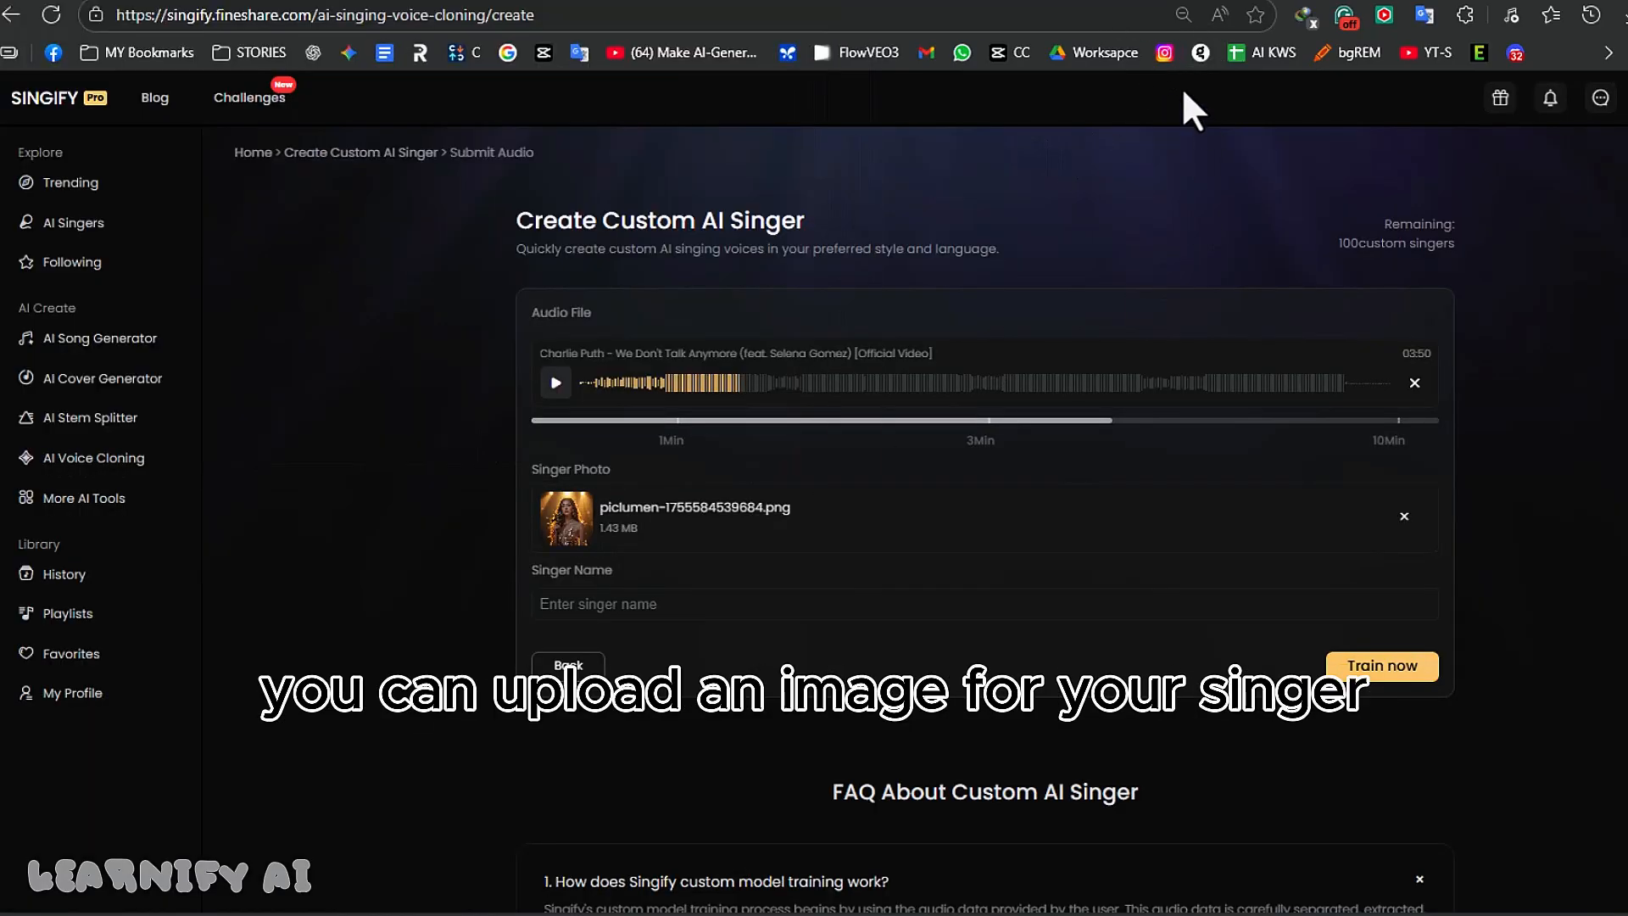
- Enter the custom AI singer's name and start training the voice
{"action": "left_click", "coordinate": [847, 604]}
{"action": "type", "text": "Lisa"}
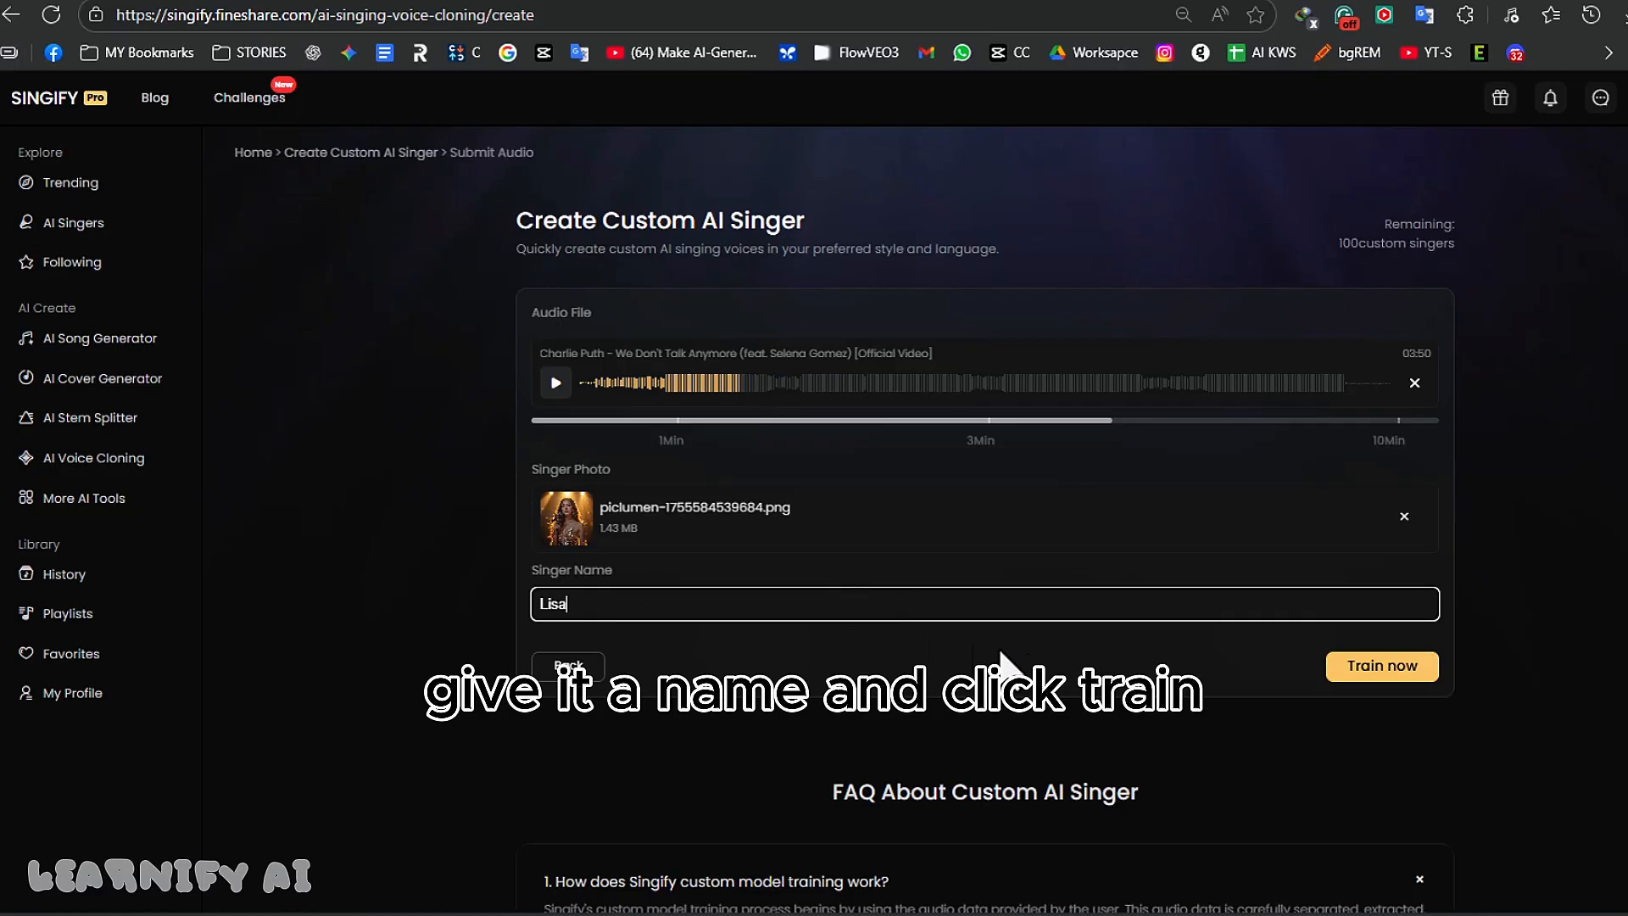
{"action": "left_click", "coordinate": [1373, 666]}
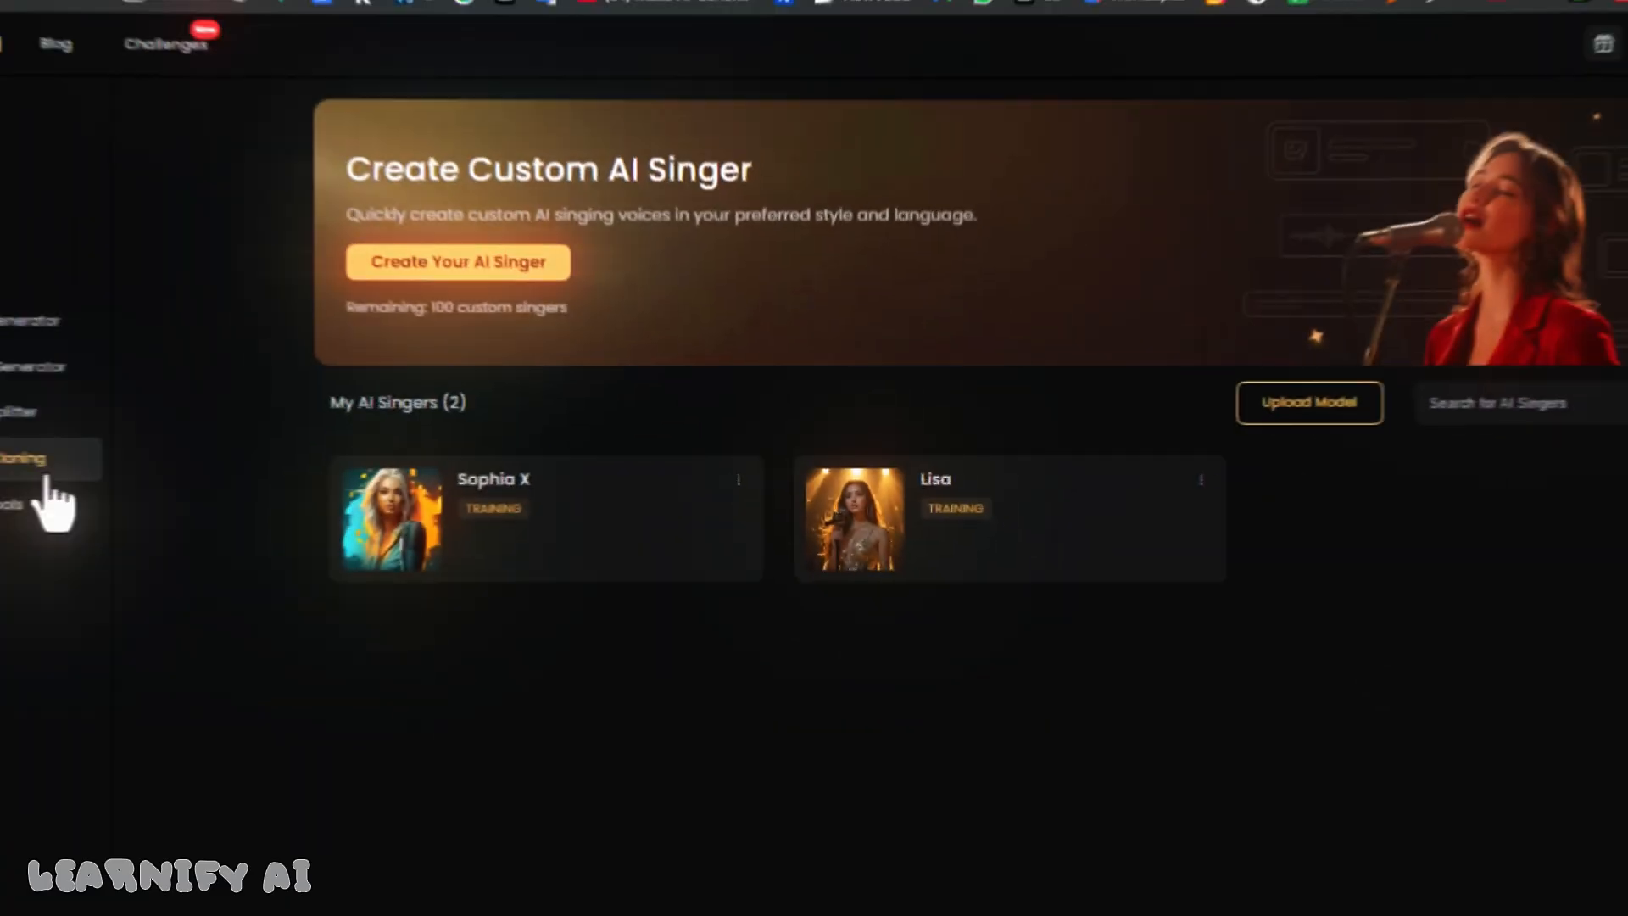
- Open the collection of additional AI music tools and highlight its heading "AI Music Tools Online"
{"action": "left_click", "coordinate": [81, 507]}
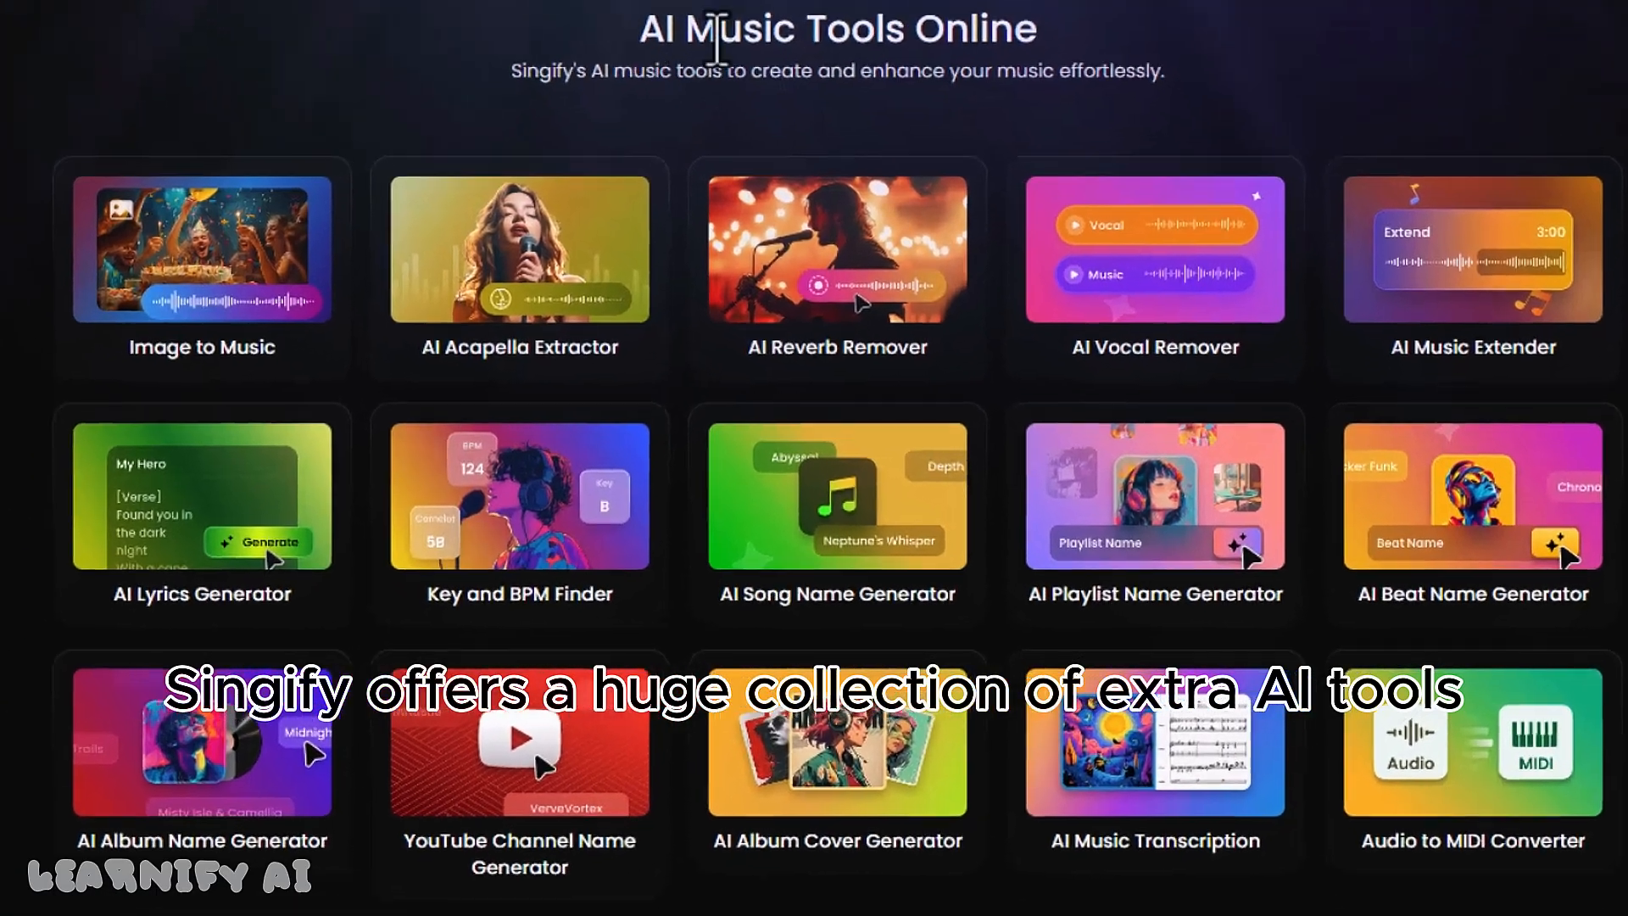
{"action": "triple_click", "coordinate": [716, 38]}
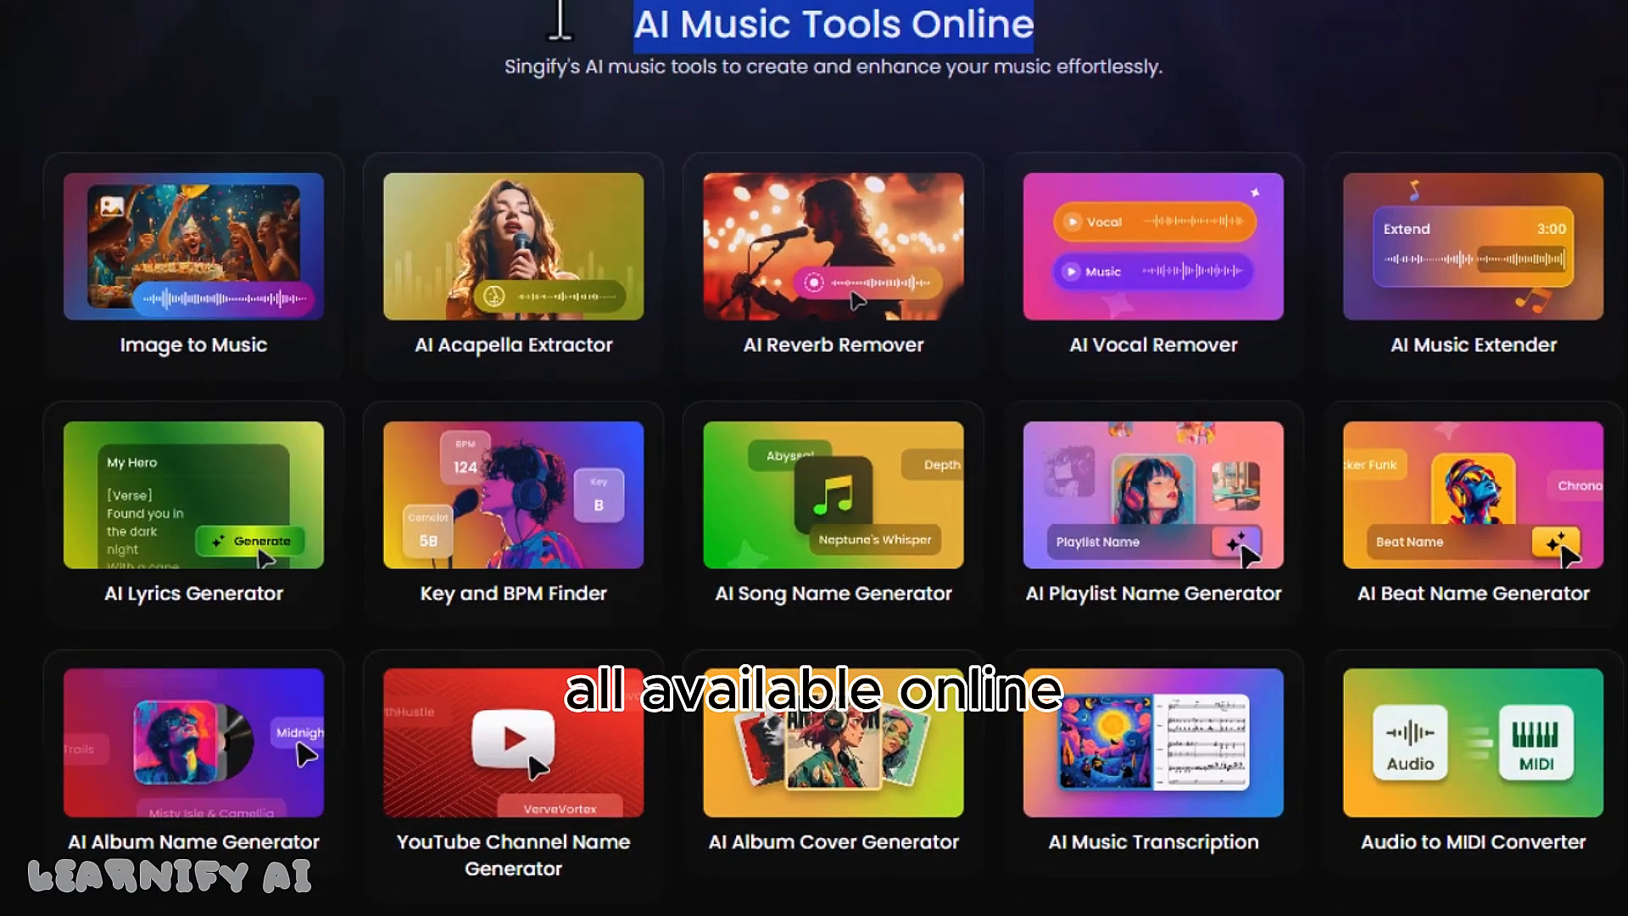